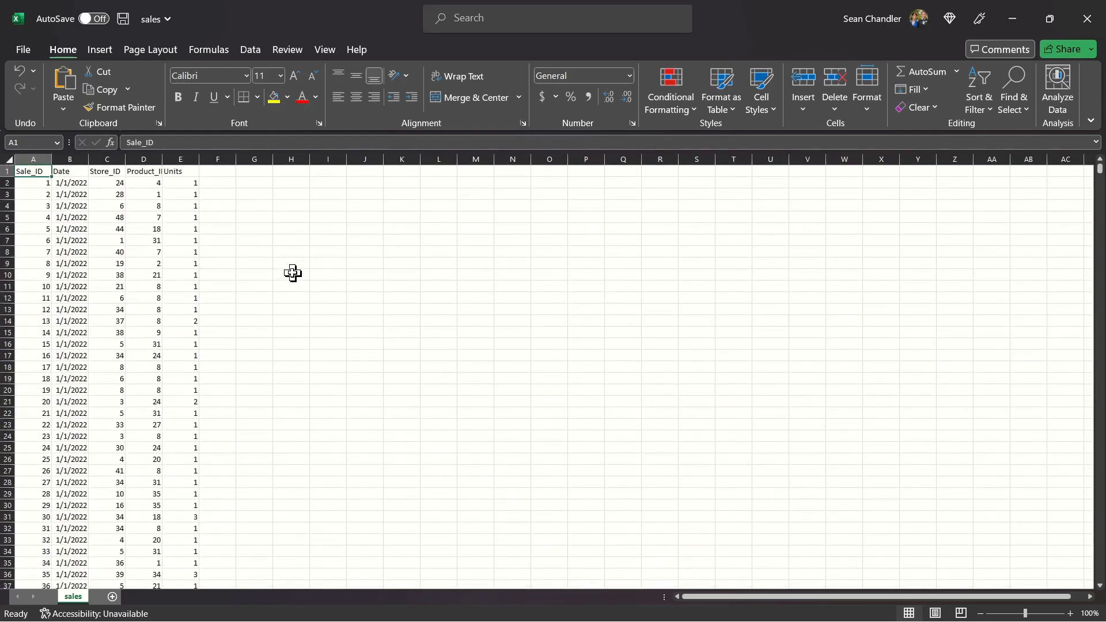
# Check the first and last dates in the Date column of the sales sheet
pyautogui.press('Right')
pyautogui.press('Down')
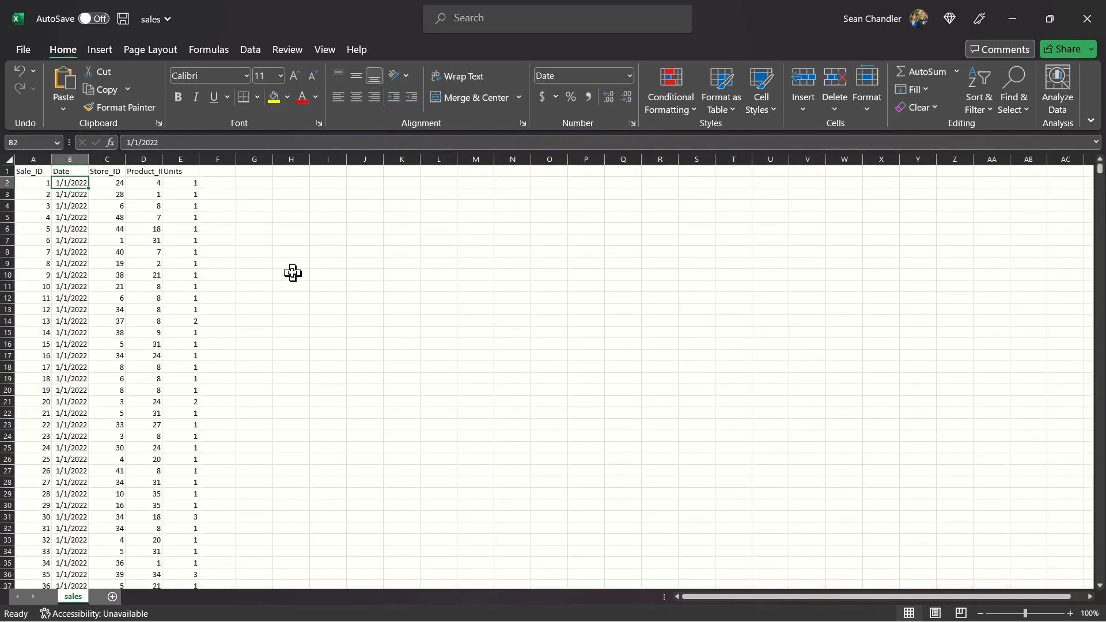
pyautogui.hotkey('ctrl', 'Down')
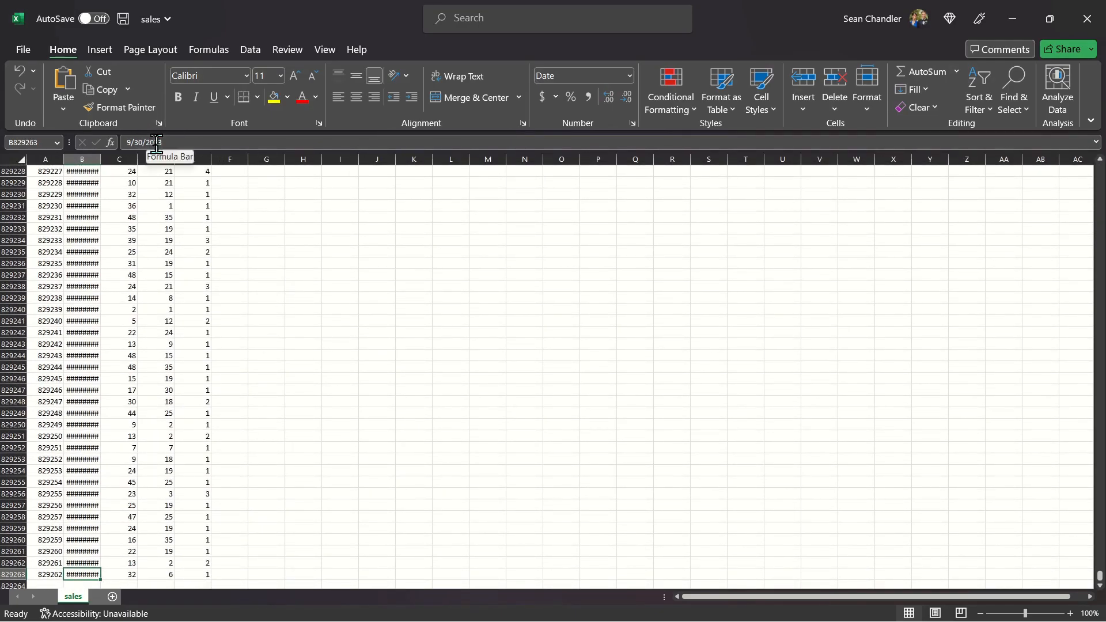
pyautogui.hotkey('ctrl', 'Up')
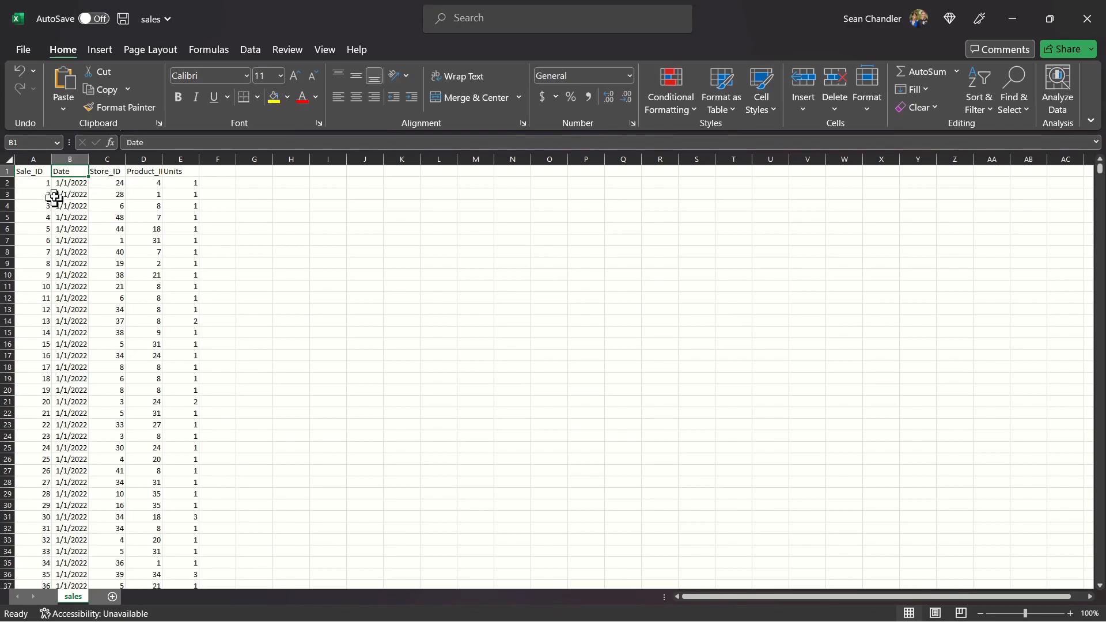
# Autofit the Product_ID column in the sales sheet so its header fits
pyautogui.click(144, 180)
pyautogui.doubleClick(164, 155)
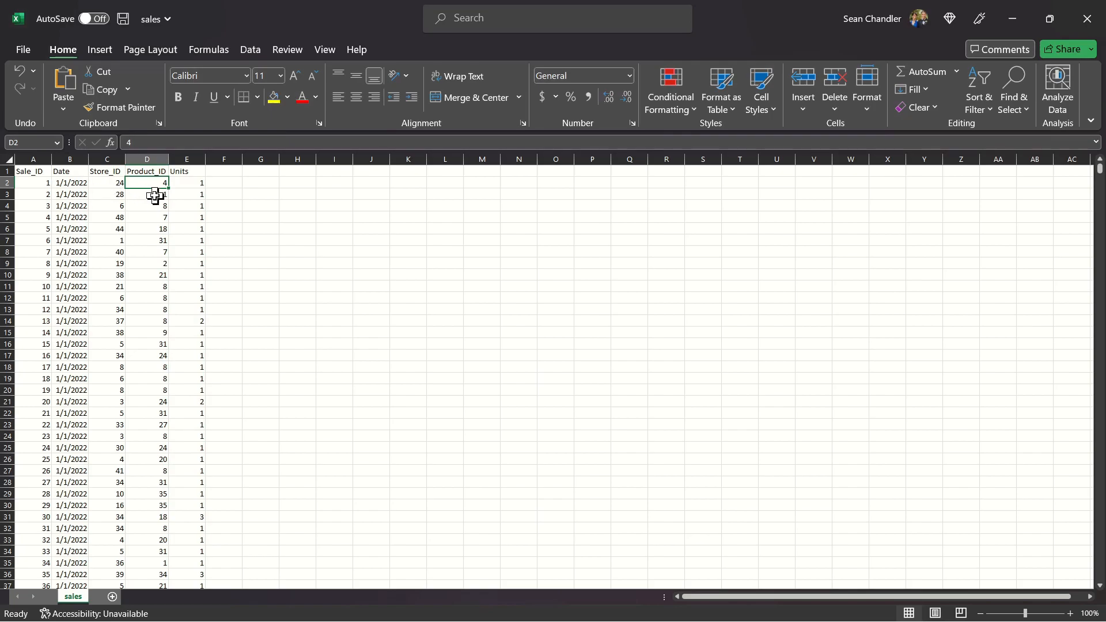
# Examine the quantities in the Units column of the sales sheet, including rows with more than one unit
pyautogui.click(195, 183)
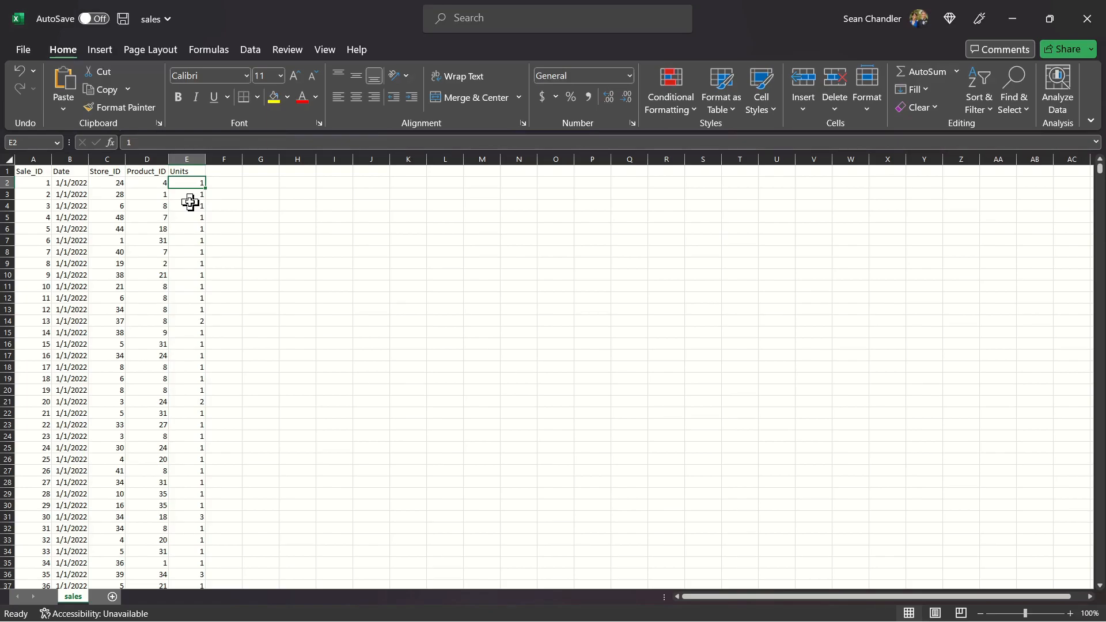
pyautogui.scroll(-10, 190, 202)
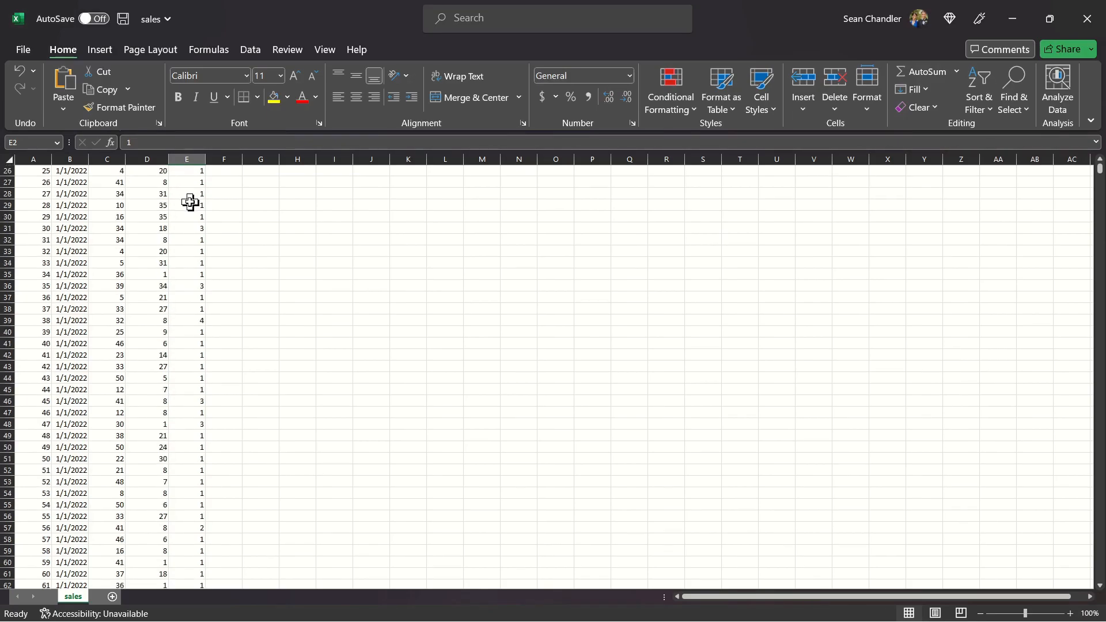
pyautogui.click(188, 229)
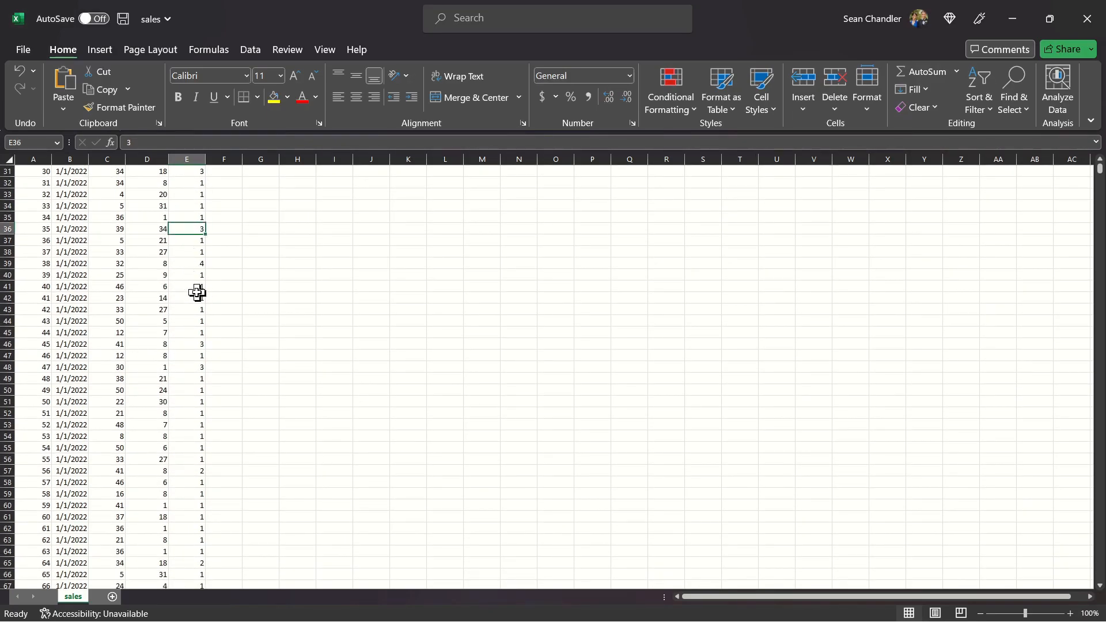
pyautogui.click(190, 264)
pyautogui.click(192, 425)
pyautogui.click(193, 471)
pyautogui.scroll(-7, 193, 476)
pyautogui.scroll(17, 193, 476)
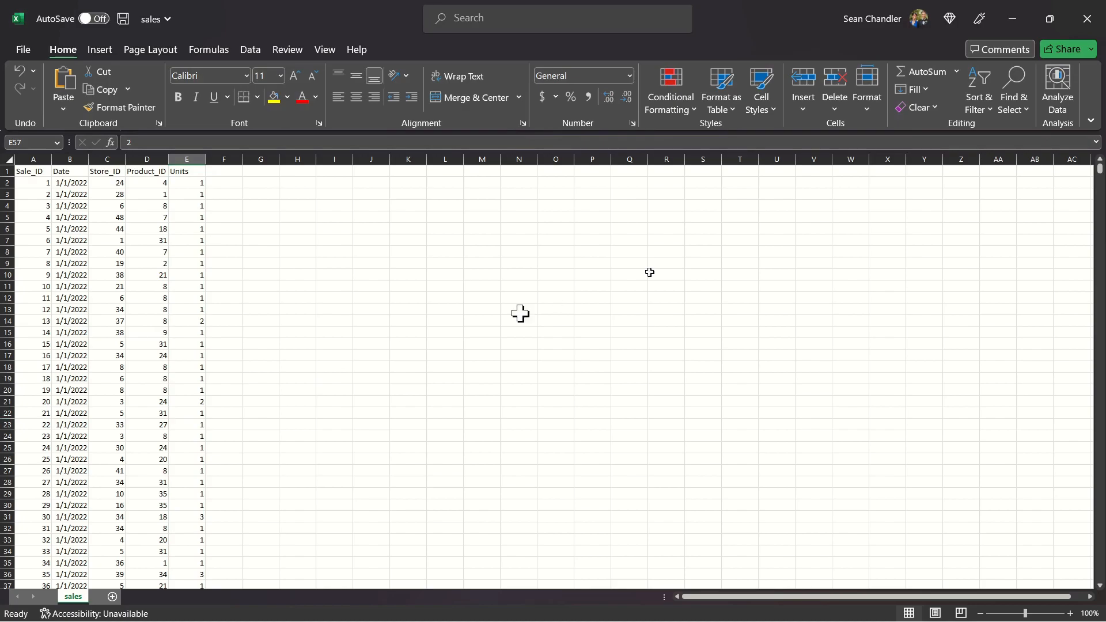
# Highlight the Store_ID and Product_ID columns of the sales sheet one after the other
pyautogui.click(109, 158)
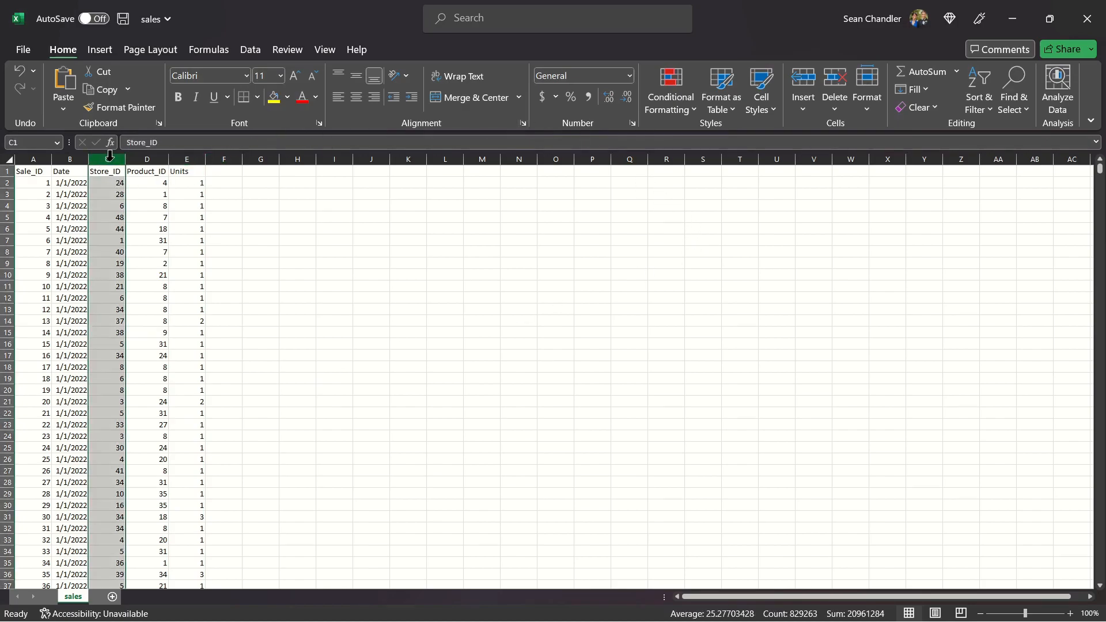
pyautogui.click(150, 155)
pyautogui.click(226, 195)
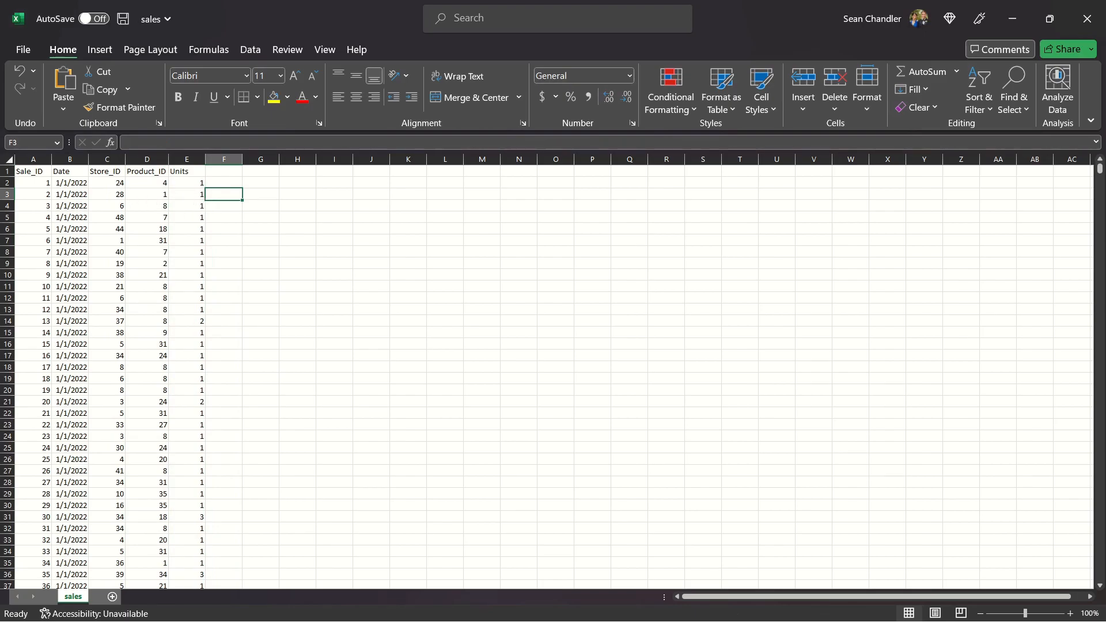
# Switch from the sales workbook to stores and autofit the Store_Name and Store_City columns
pyautogui.click(1012, 18)
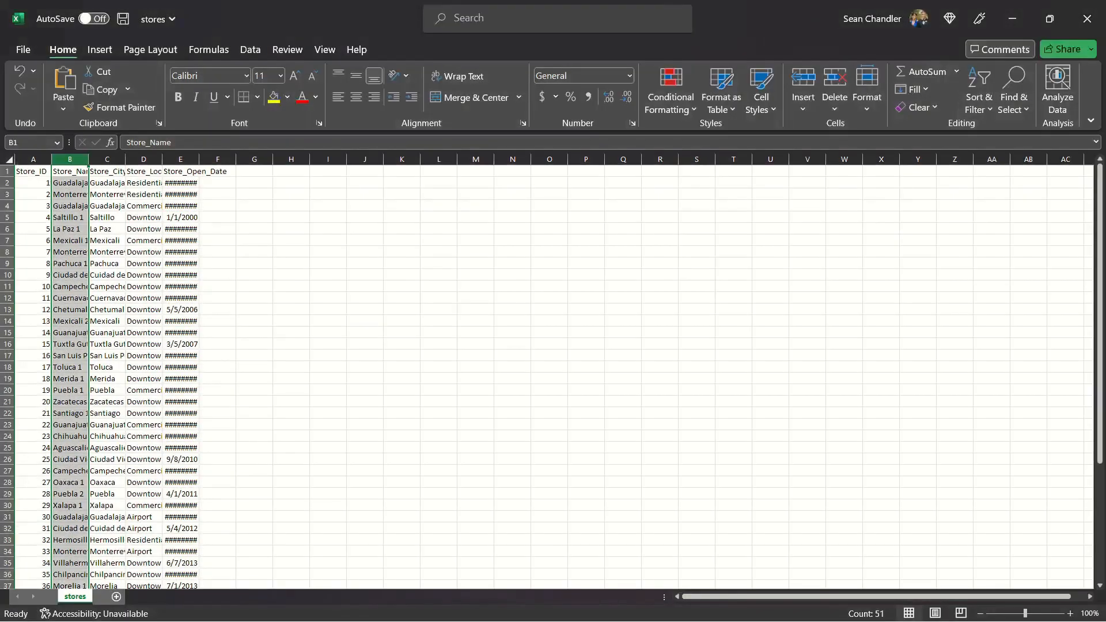
pyautogui.click(276, 320)
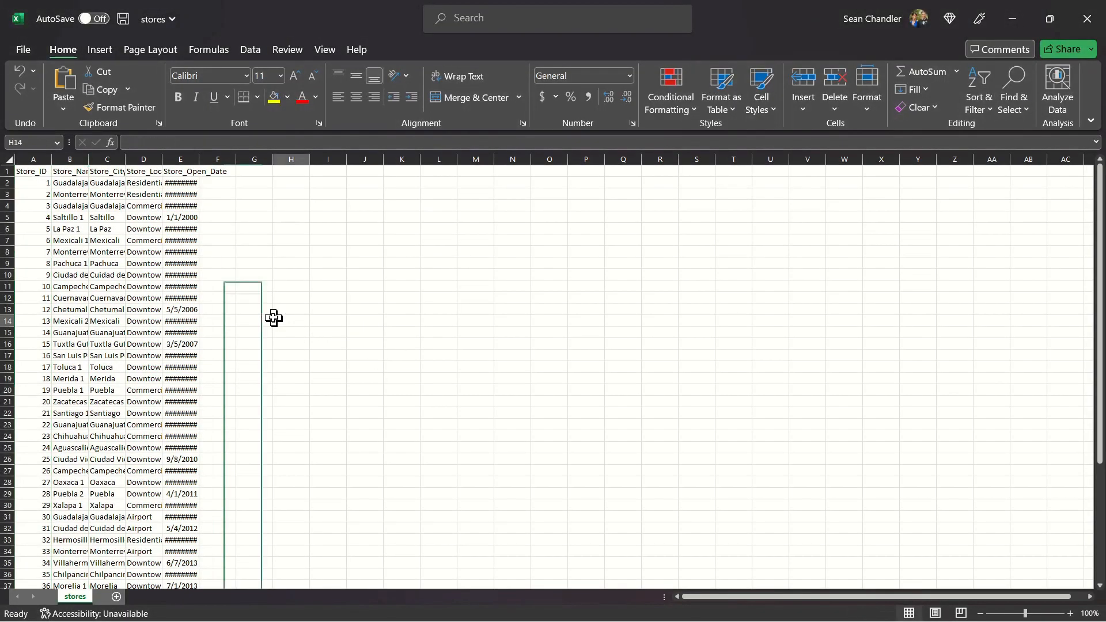
pyautogui.doubleClick(88, 159)
pyautogui.doubleClick(163, 159)
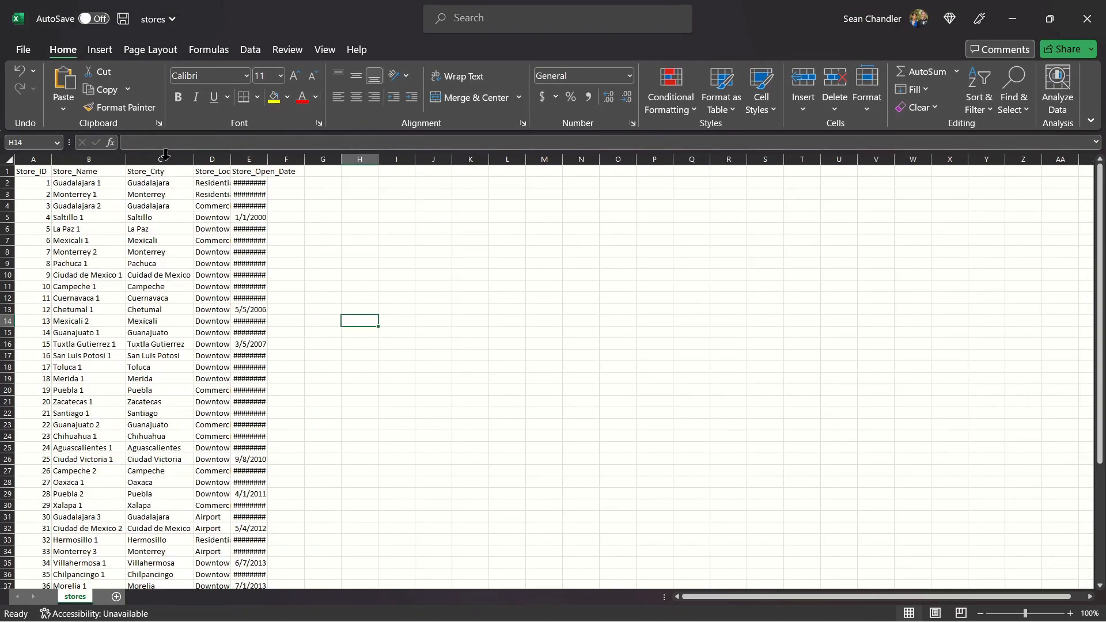
# Move the stores window aside to compare it with the sales sheet, and return it to full size
pyautogui.doubleClick(311, 15)
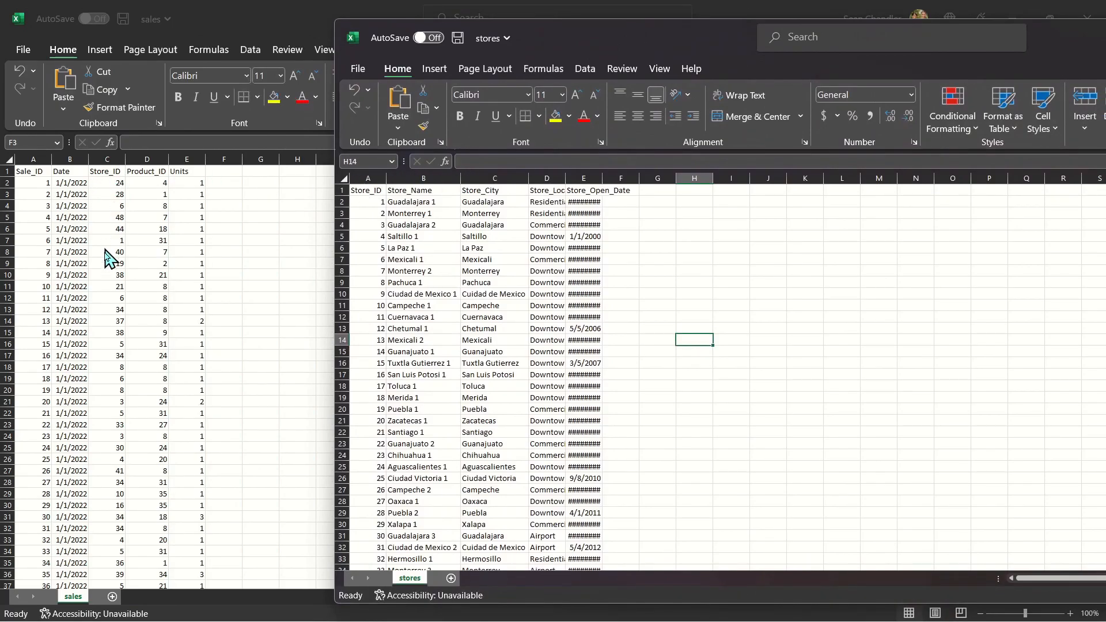
pyautogui.moveTo(1058, 36); pyautogui.dragTo(773, 53)
pyautogui.click(1095, 57)
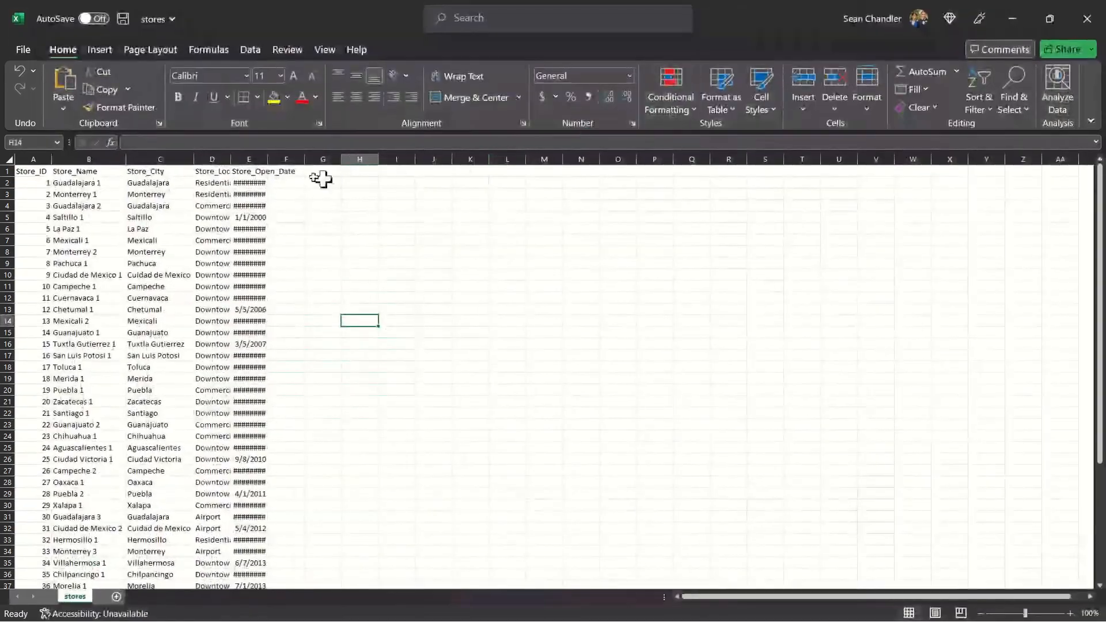
# Autofit the Store_Location and Store_Open_Date columns in the stores sheet
pyautogui.doubleClick(230, 158)
pyautogui.doubleClick(290, 157)
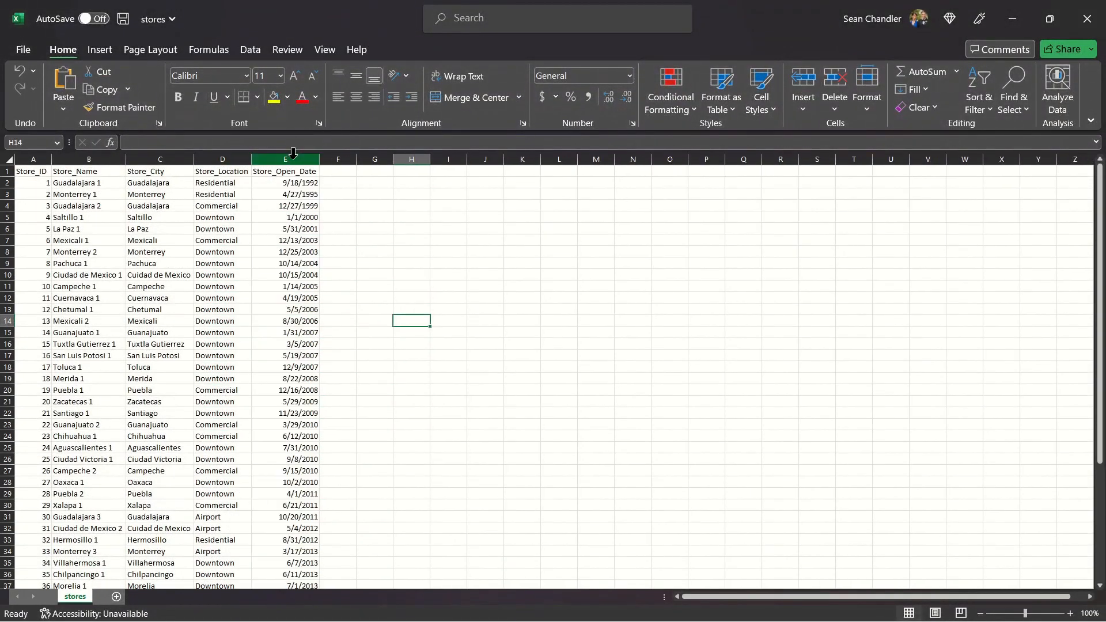
# Examine the store names, cities and opening dates in the stores sheet
pyautogui.click(88, 183)
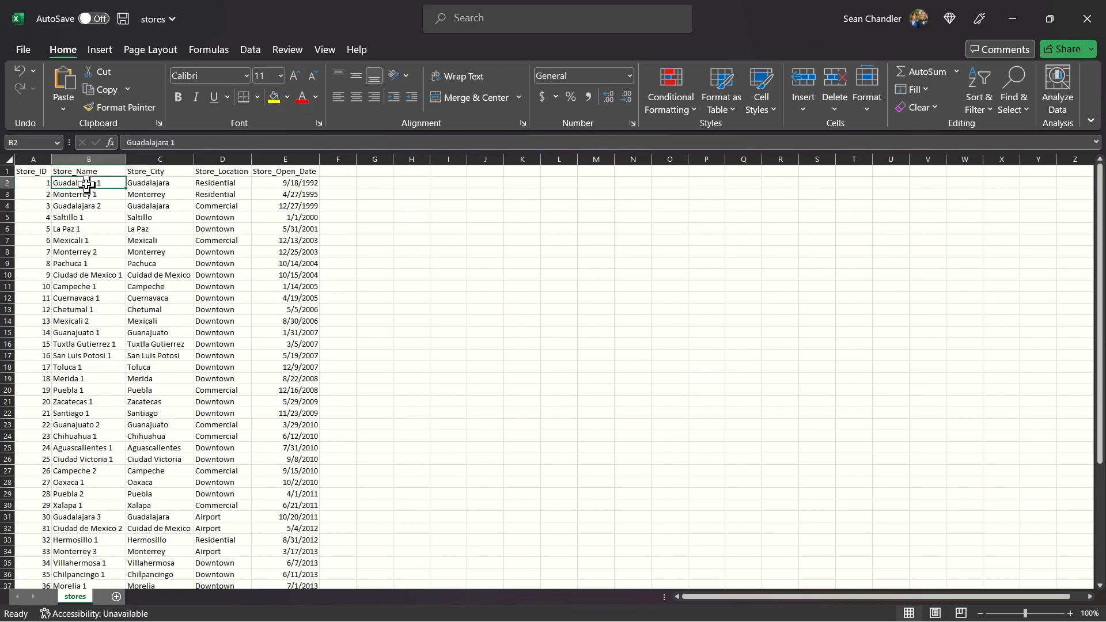
pyautogui.click(153, 183)
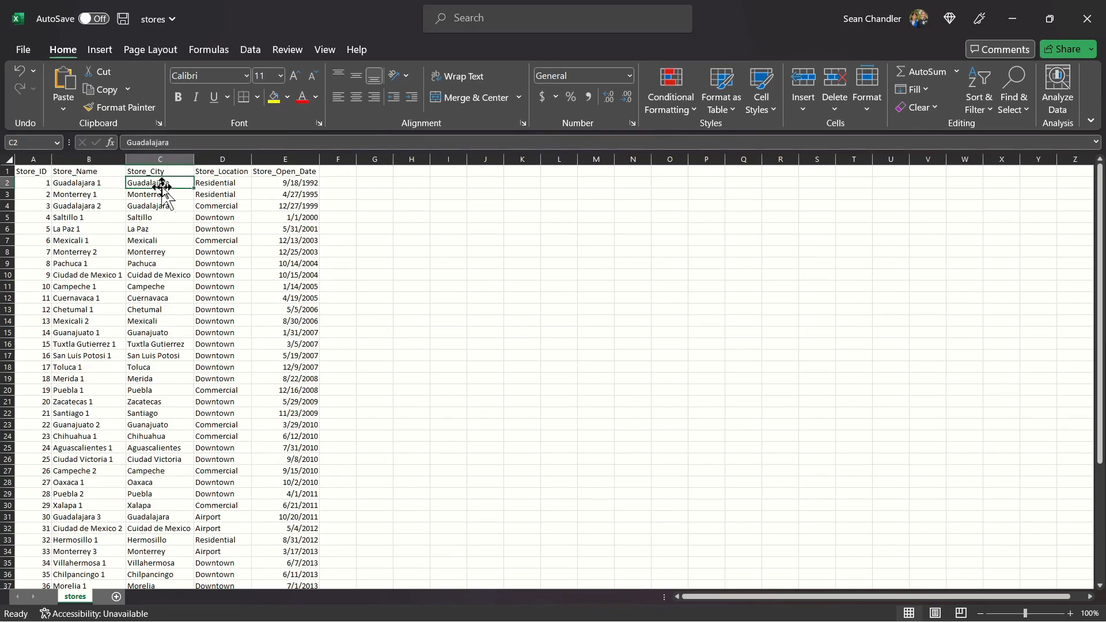
pyautogui.scroll(-3, 178, 397)
pyautogui.scroll(3, 178, 388)
pyautogui.click(291, 183)
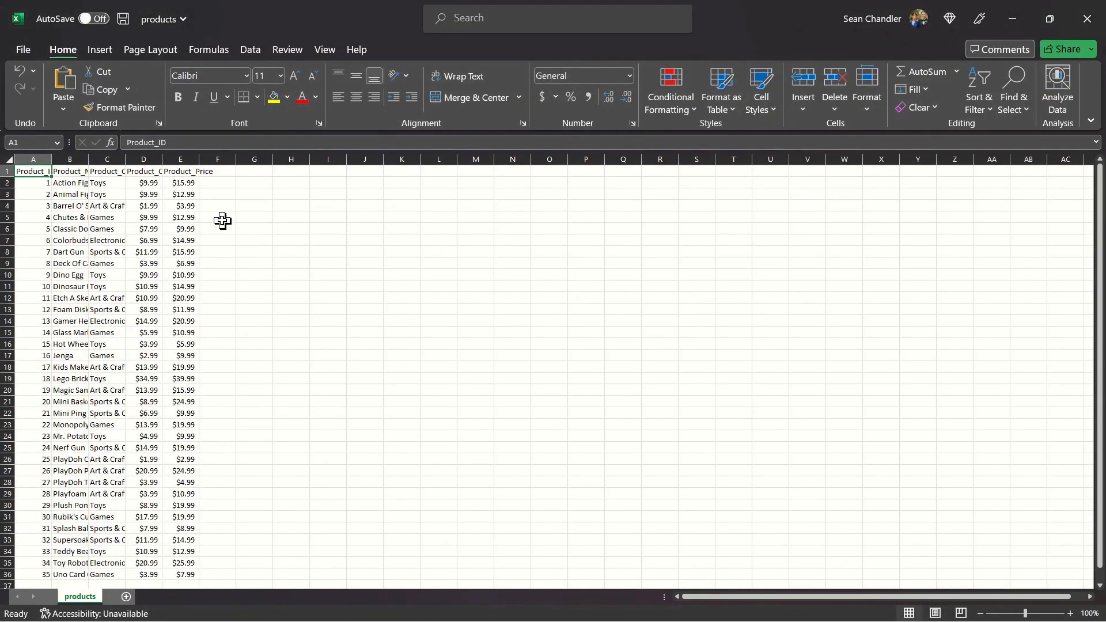
# Move the products window aside, minimize stores to compare products with the sales sheet, and maximize products again
pyautogui.moveTo(312, 15); pyautogui.dragTo(759, 109)
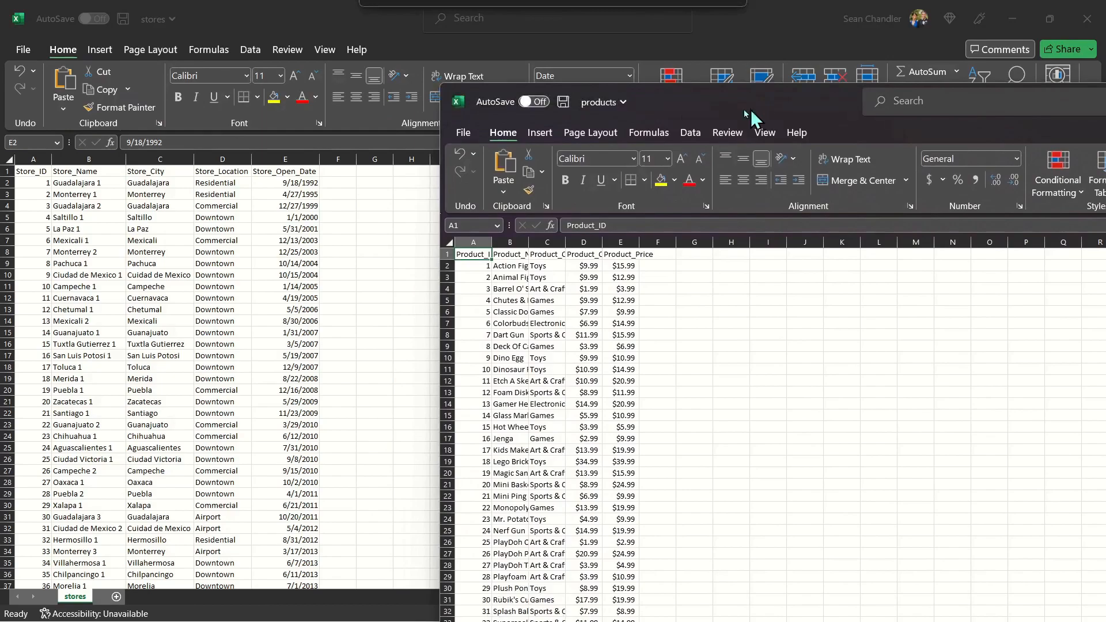
pyautogui.click(1013, 19)
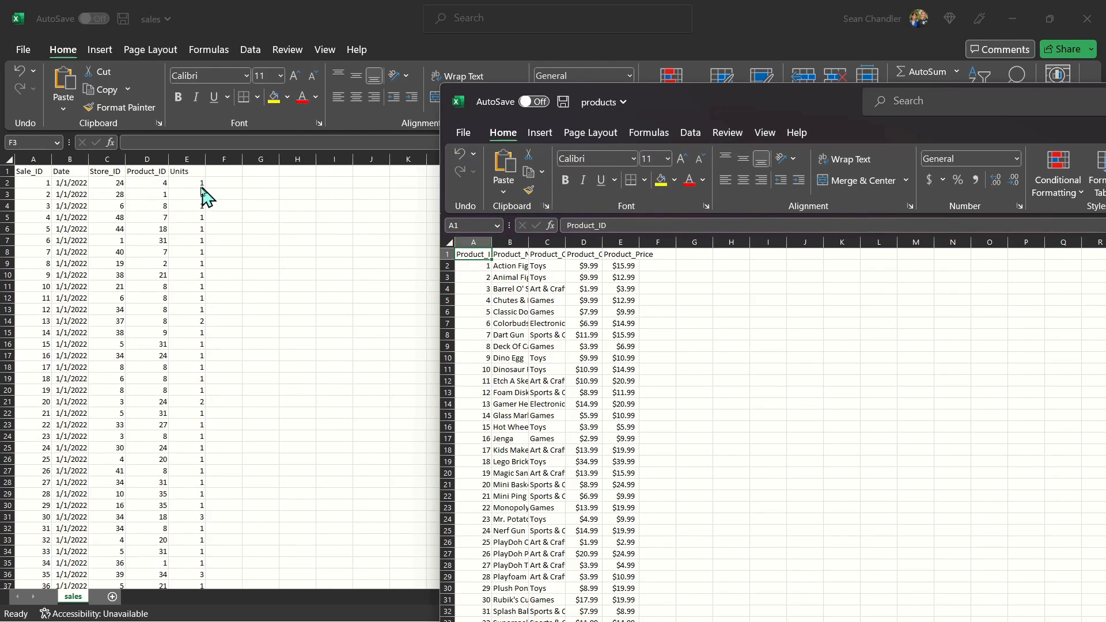
pyautogui.moveTo(808, 103); pyautogui.dragTo(445, 34)
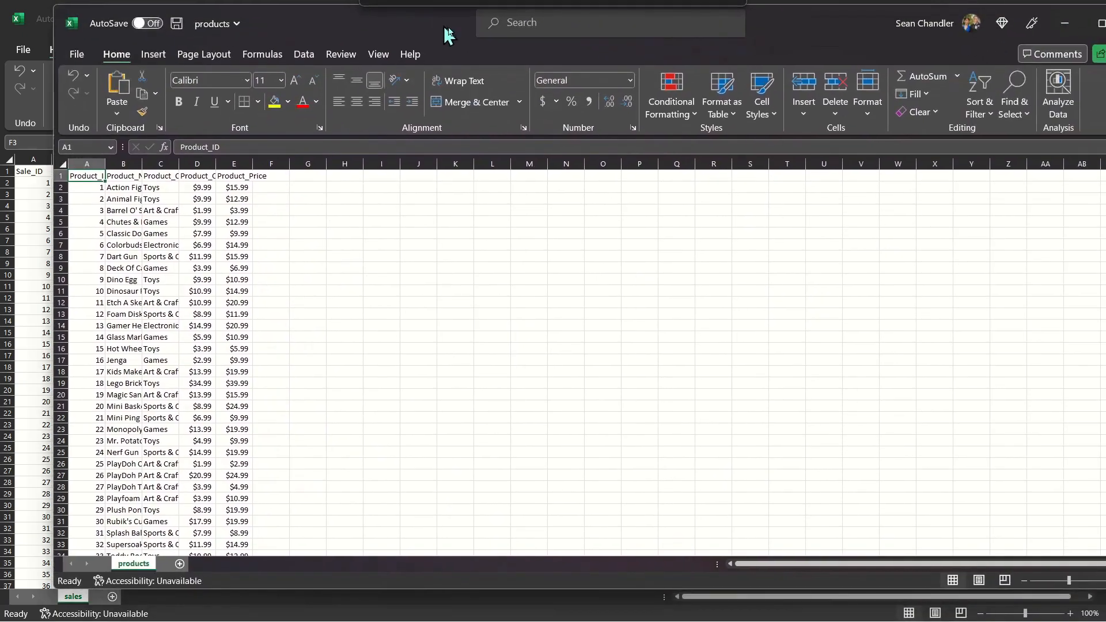
pyautogui.click(1099, 24)
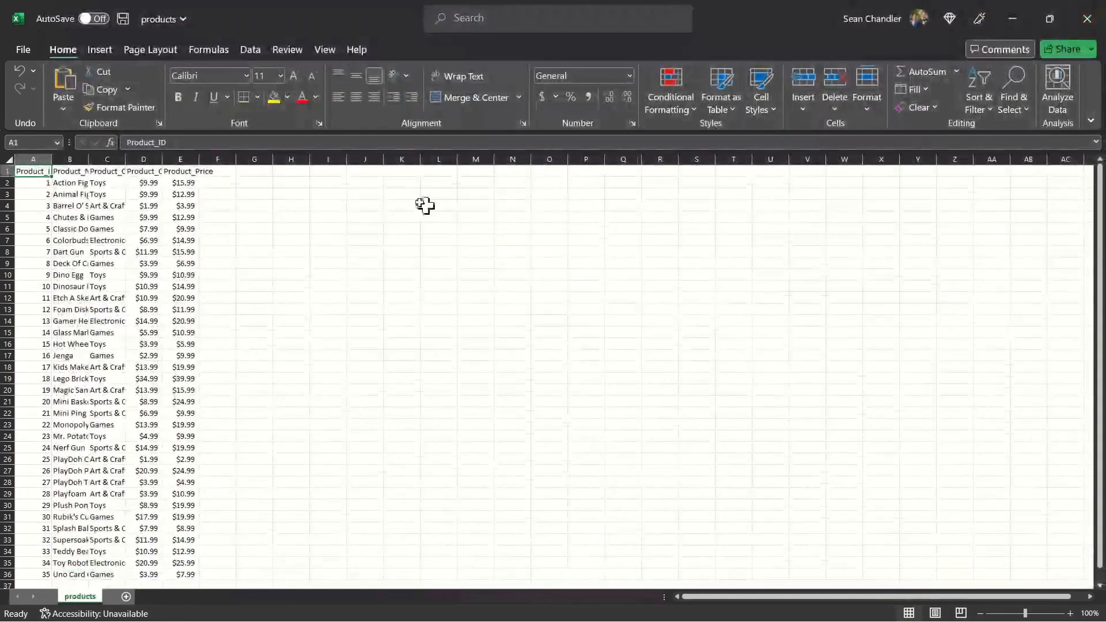
# Autofit the Product_Name, Product_Category, Product_Cost and Product_Price columns in the products sheet
pyautogui.doubleClick(88, 159)
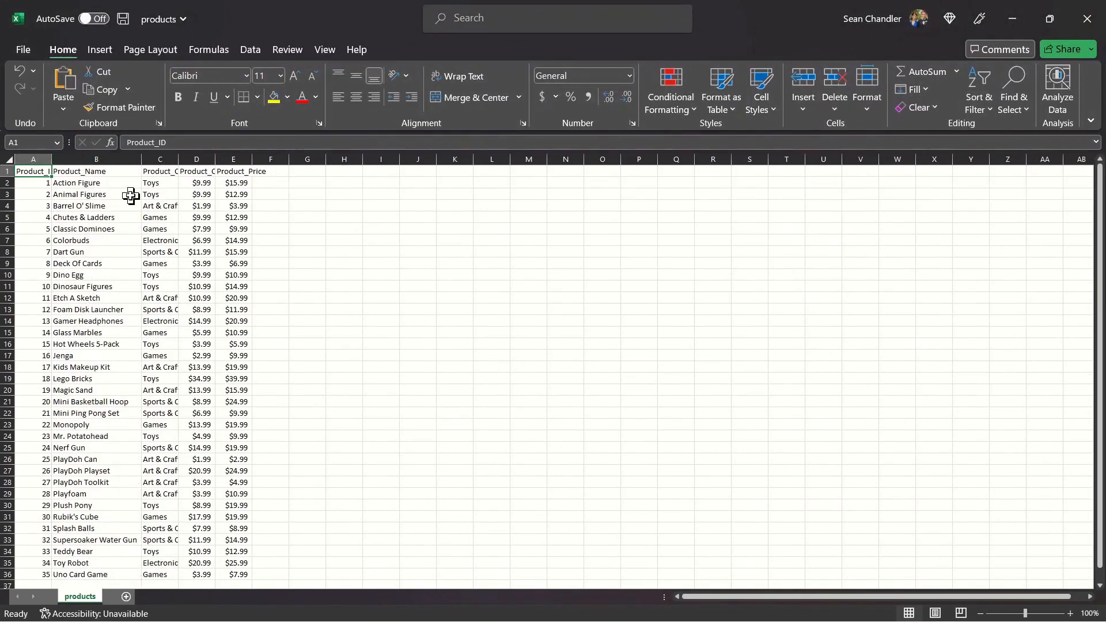
pyautogui.doubleClick(178, 159)
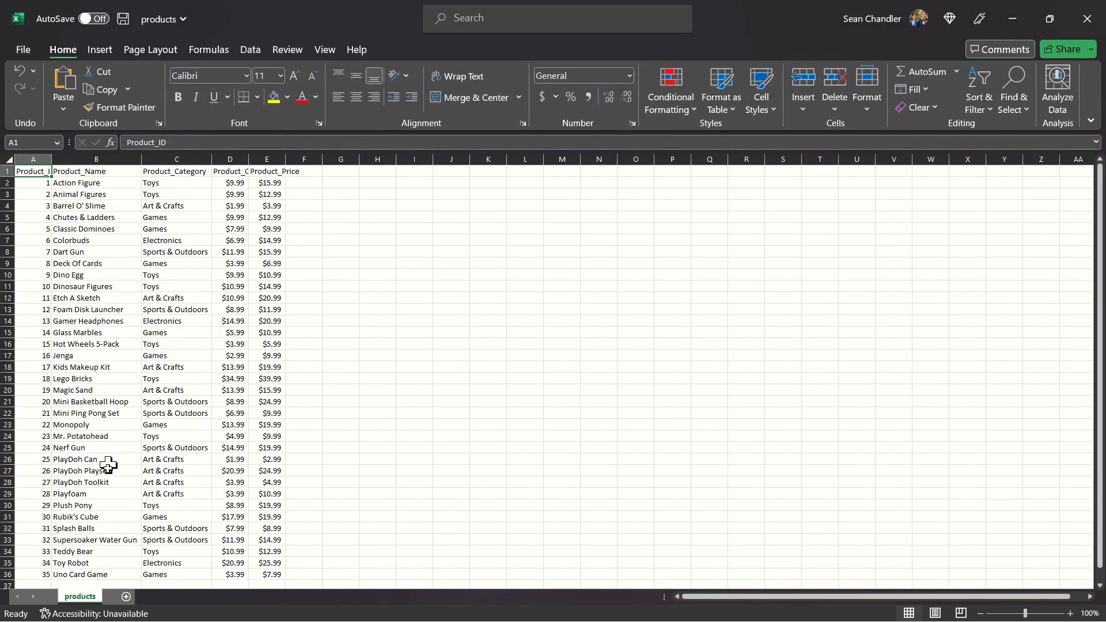
pyautogui.doubleClick(248, 159)
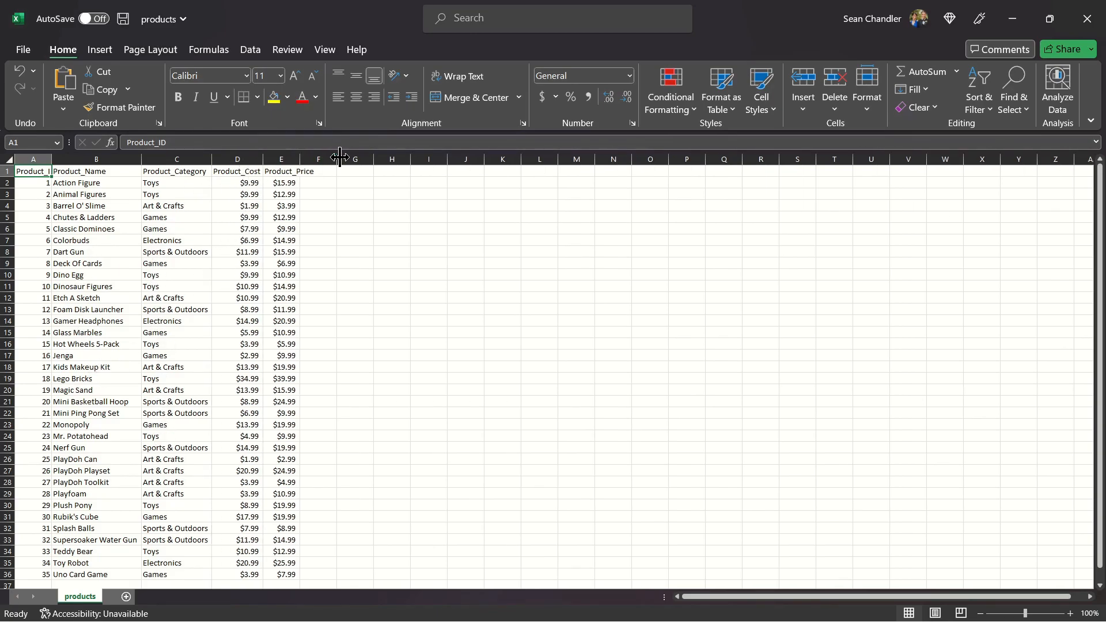
pyautogui.doubleClick(302, 159)
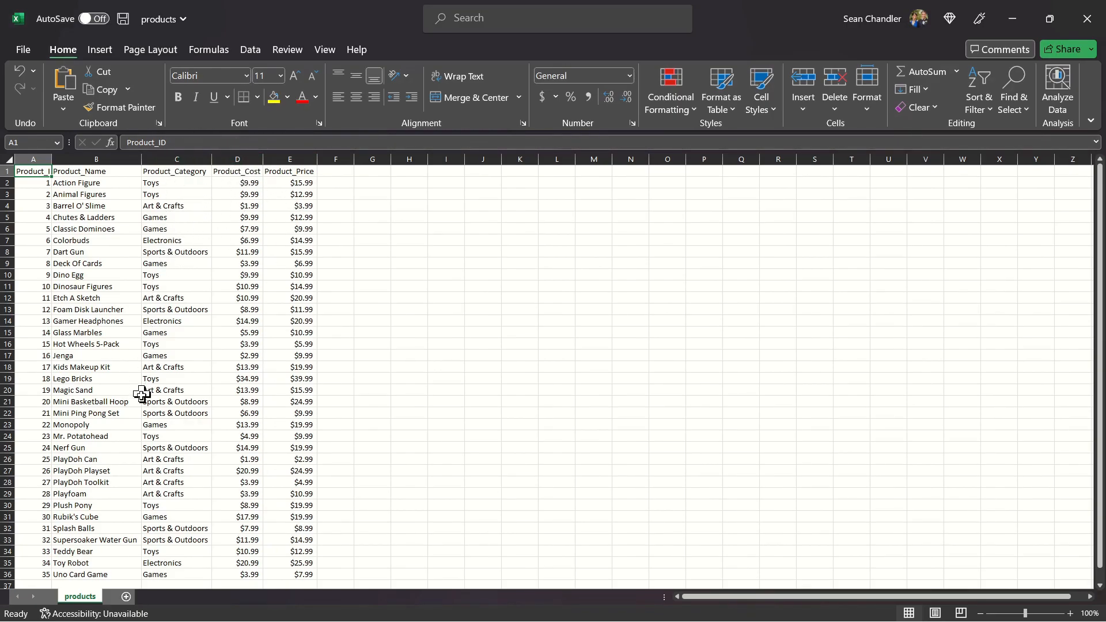
# Examine the Product_Cost and Product_Price columns with the products window placed beside the sales sheet
pyautogui.click(237, 159)
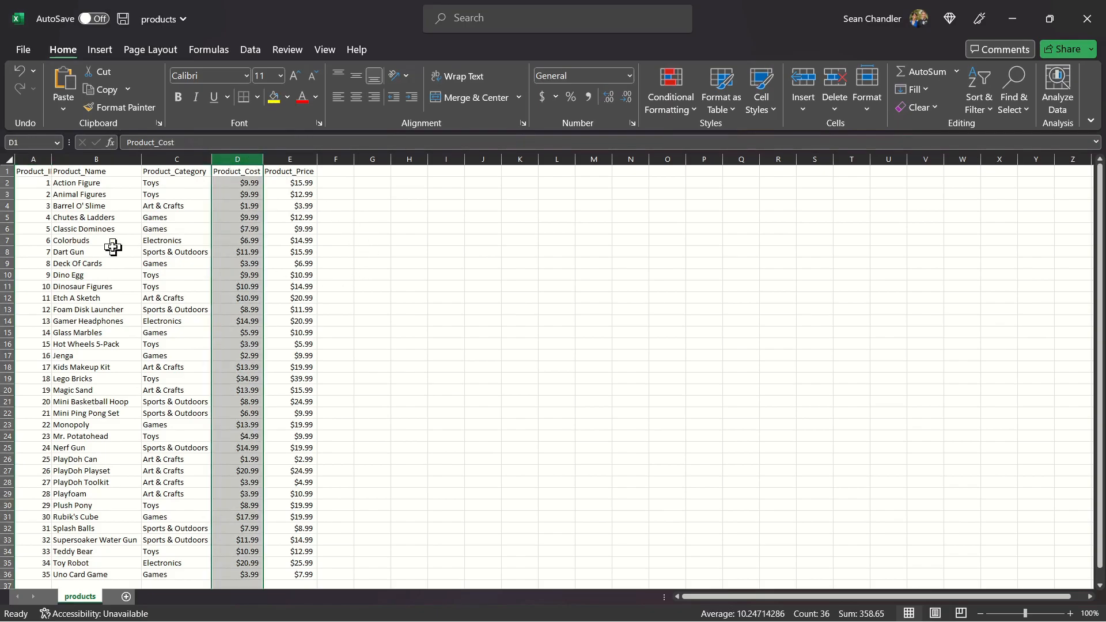
pyautogui.click(297, 159)
pyautogui.moveTo(346, 10); pyautogui.dragTo(673, 55)
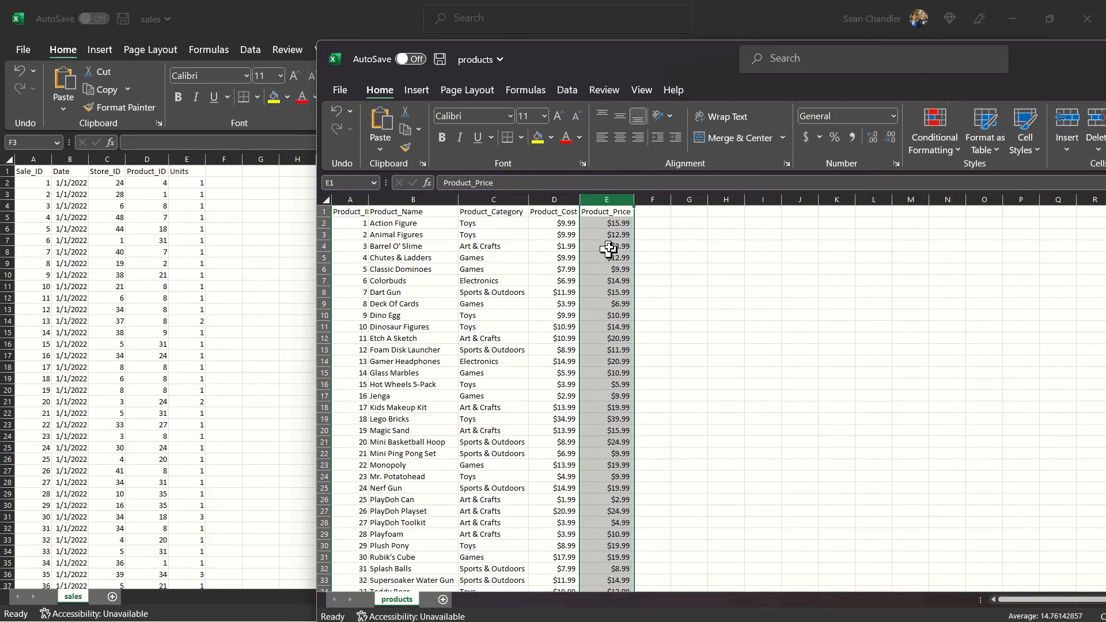
pyautogui.click(599, 214)
pyautogui.click(564, 198)
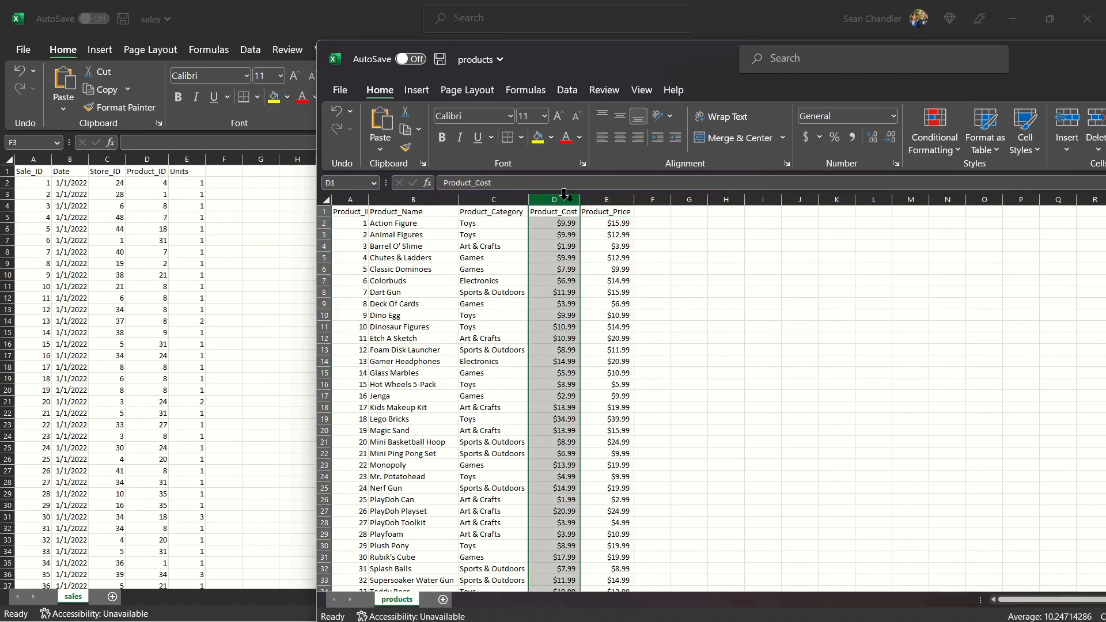
pyautogui.keyDown('ctrl'); pyautogui.click(606, 199); pyautogui.keyUp('ctrl')
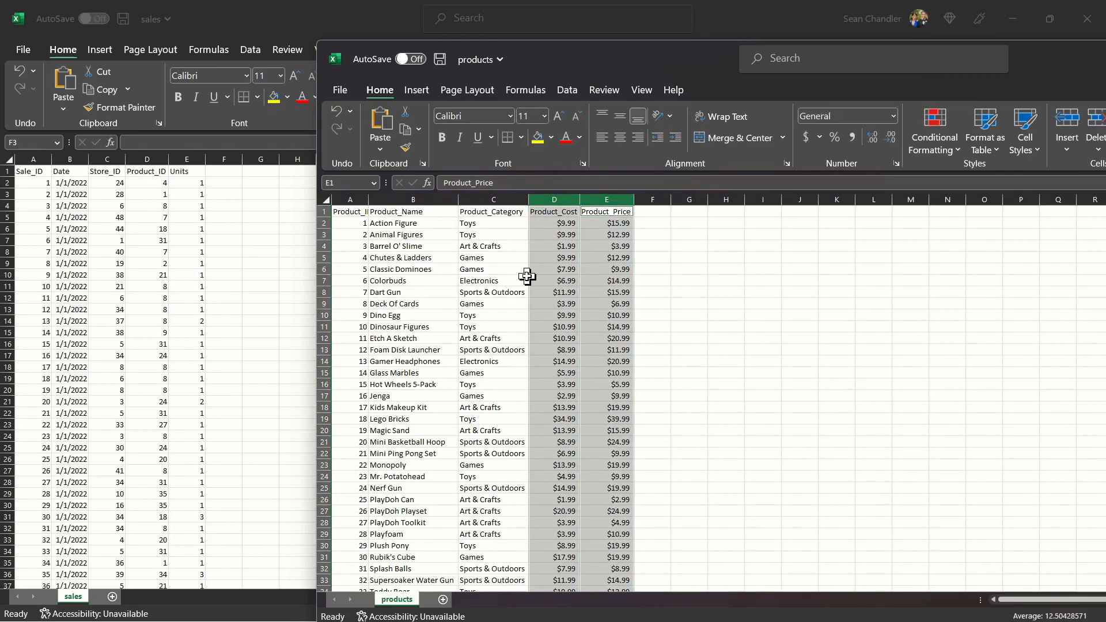
pyautogui.click(494, 281)
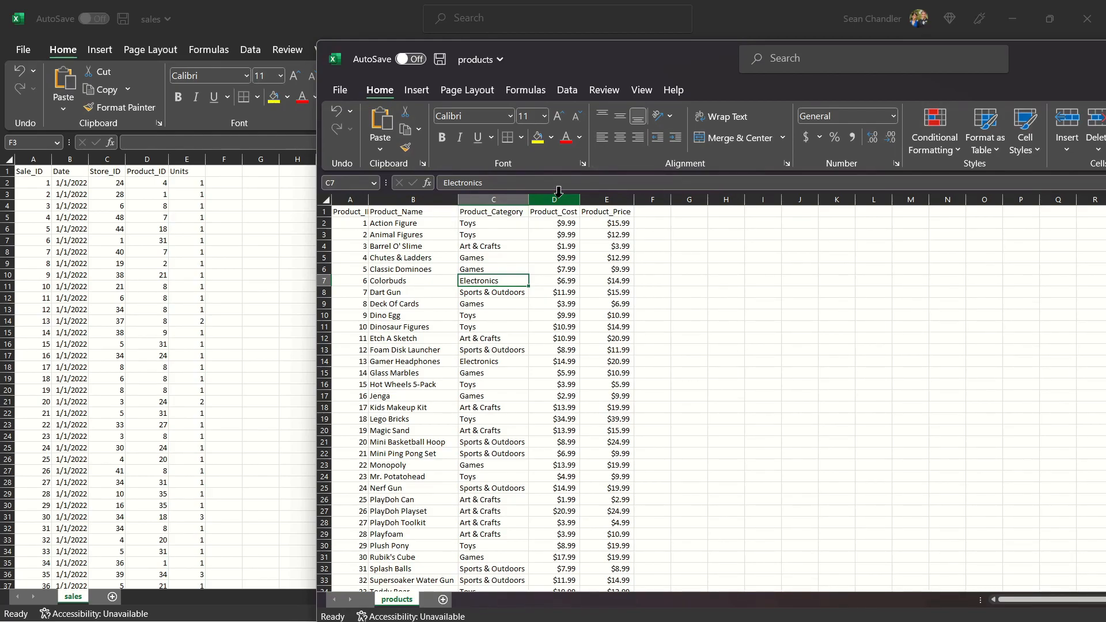
# Minimize the products workbook and autofit the Product_ID column in the inventory workbook
pyautogui.moveTo(1010, 51); pyautogui.dragTo(663, 16)
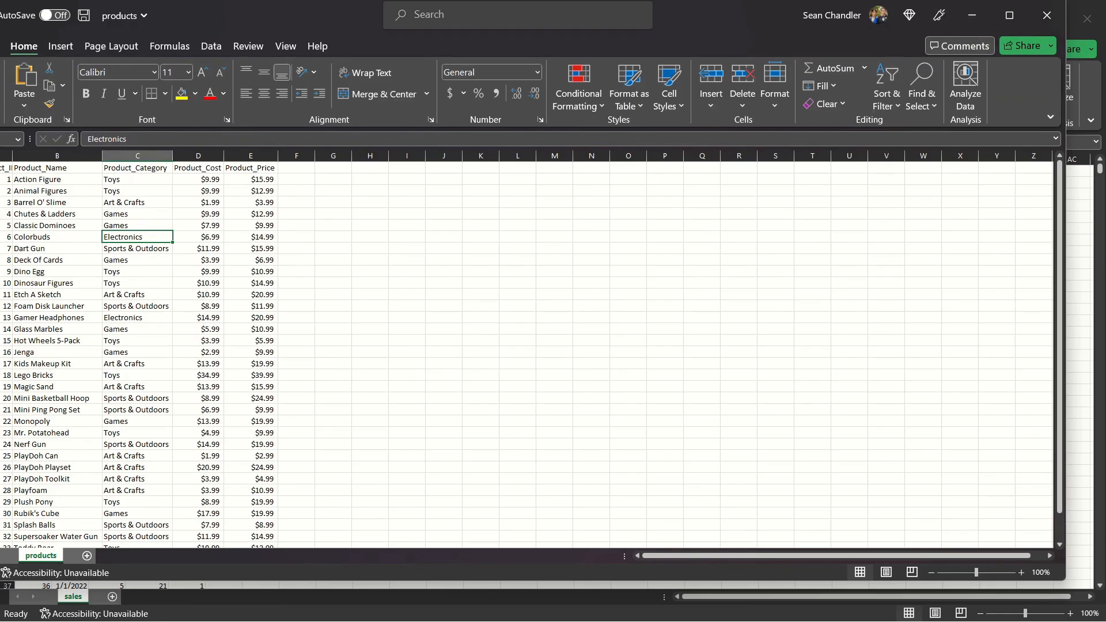
pyautogui.click(972, 15)
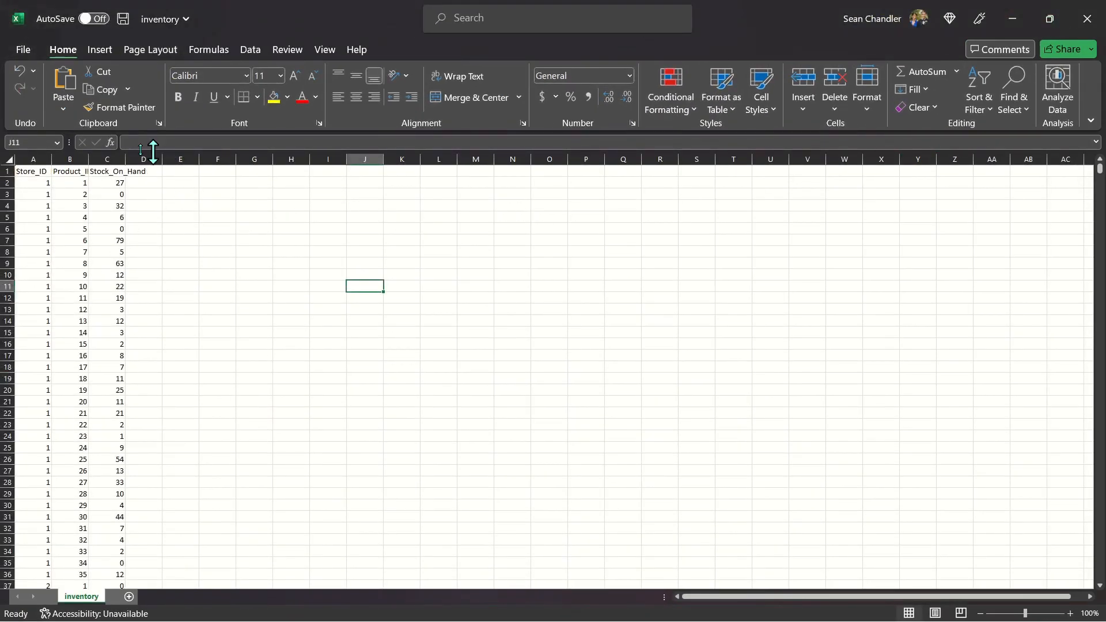
pyautogui.doubleClick(88, 159)
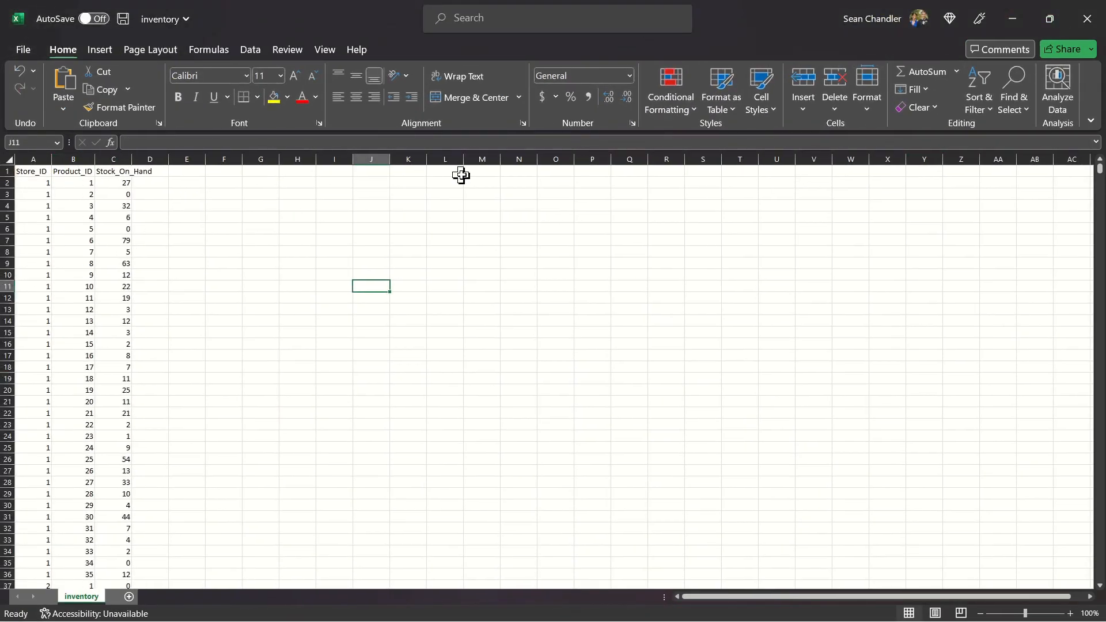
# Autofit the Stock_On_Hand column in the inventory sheet
pyautogui.doubleClick(132, 159)
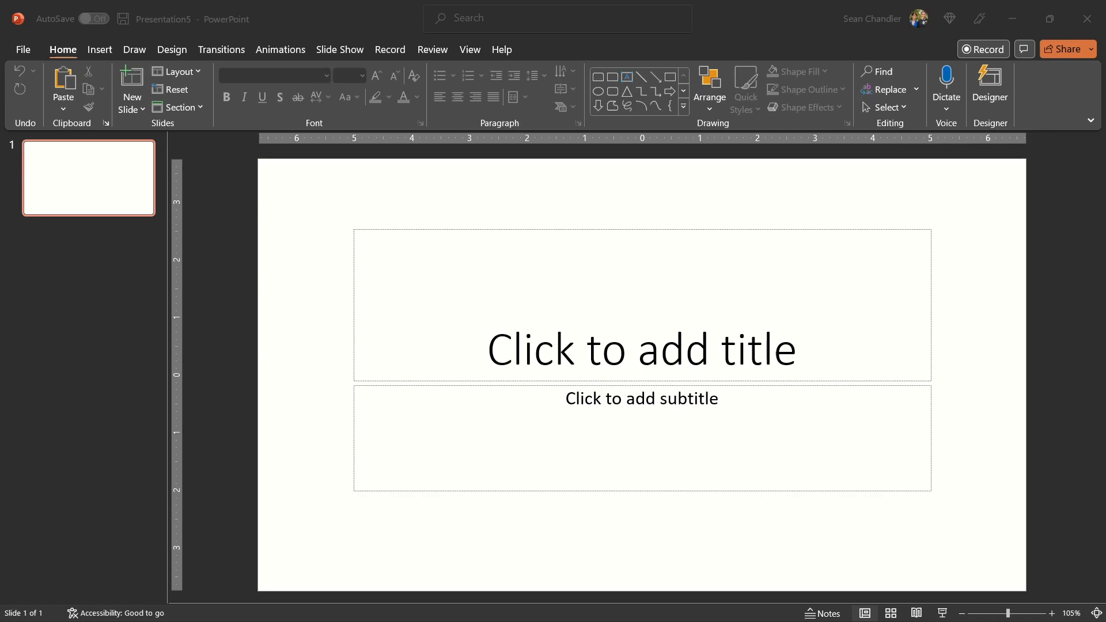
pyautogui.click(531, 225)
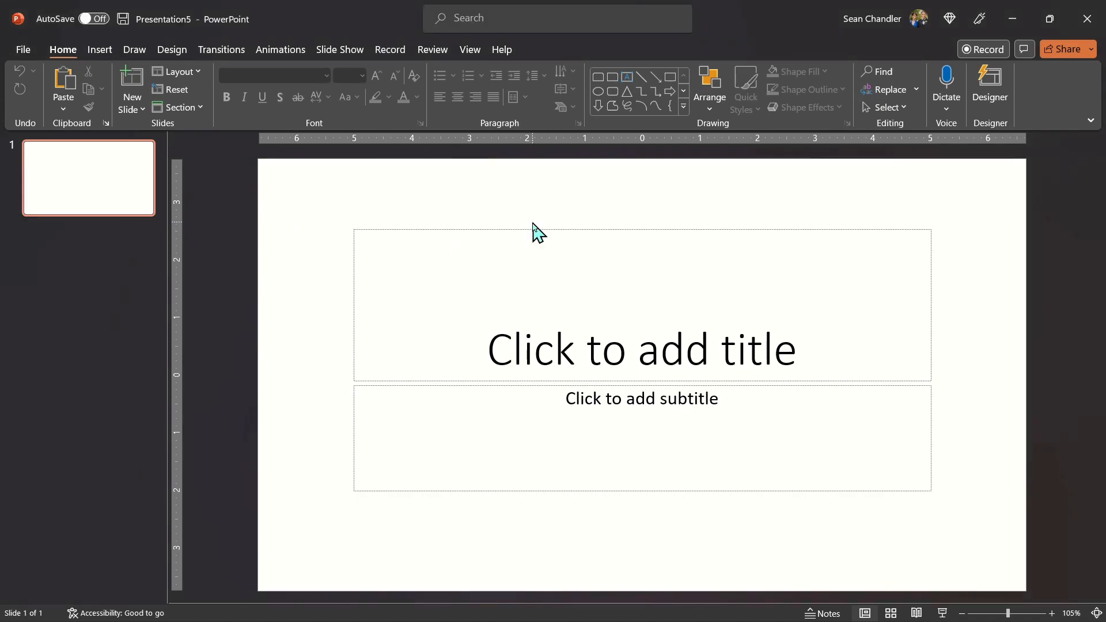
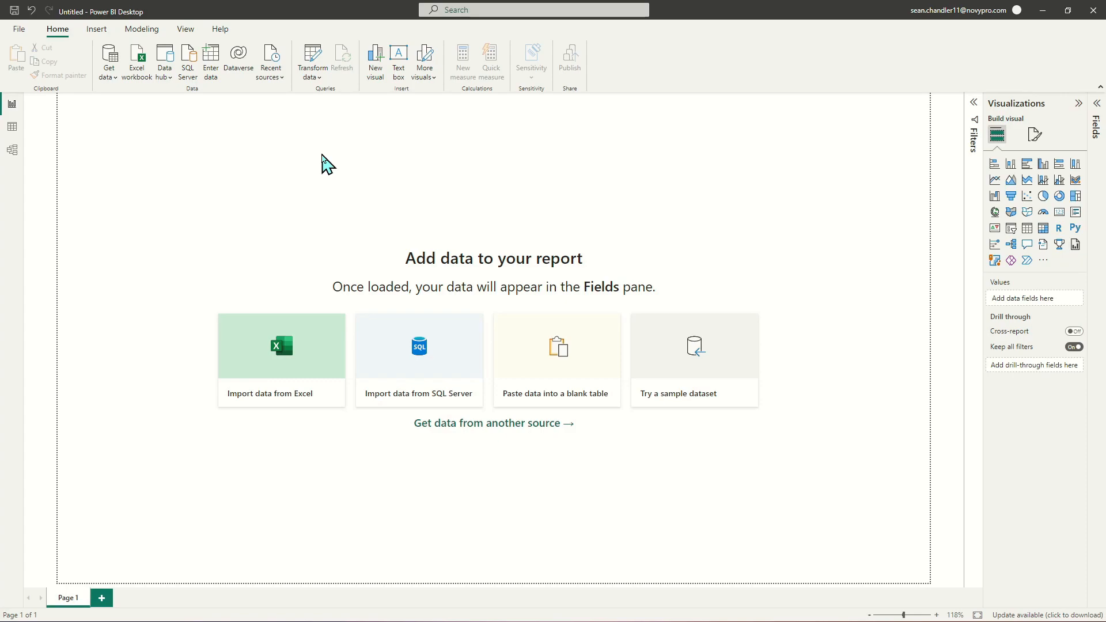
# Open the Power Query Editor from the blank Power BI report and start a new Folder data source connection
pyautogui.click(319, 61)
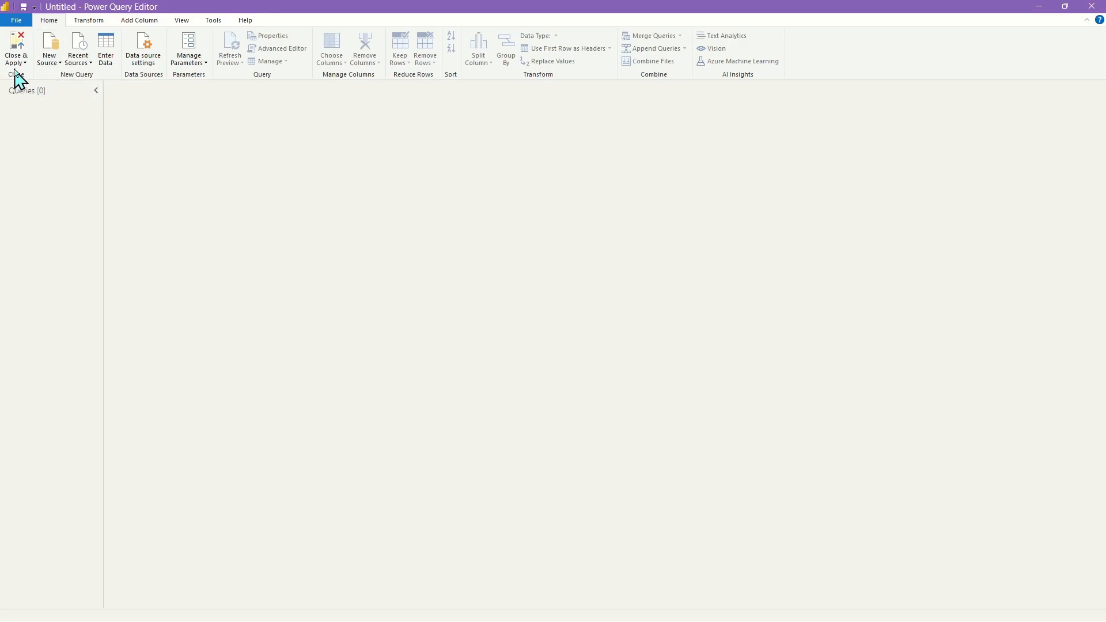
pyautogui.click(58, 63)
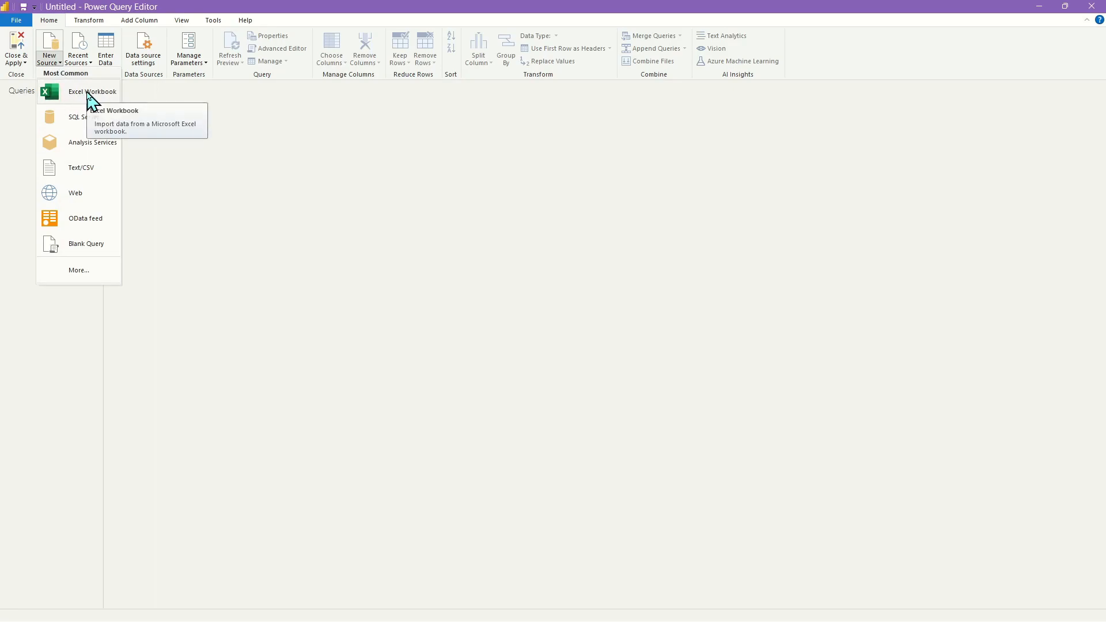
pyautogui.click(81, 274)
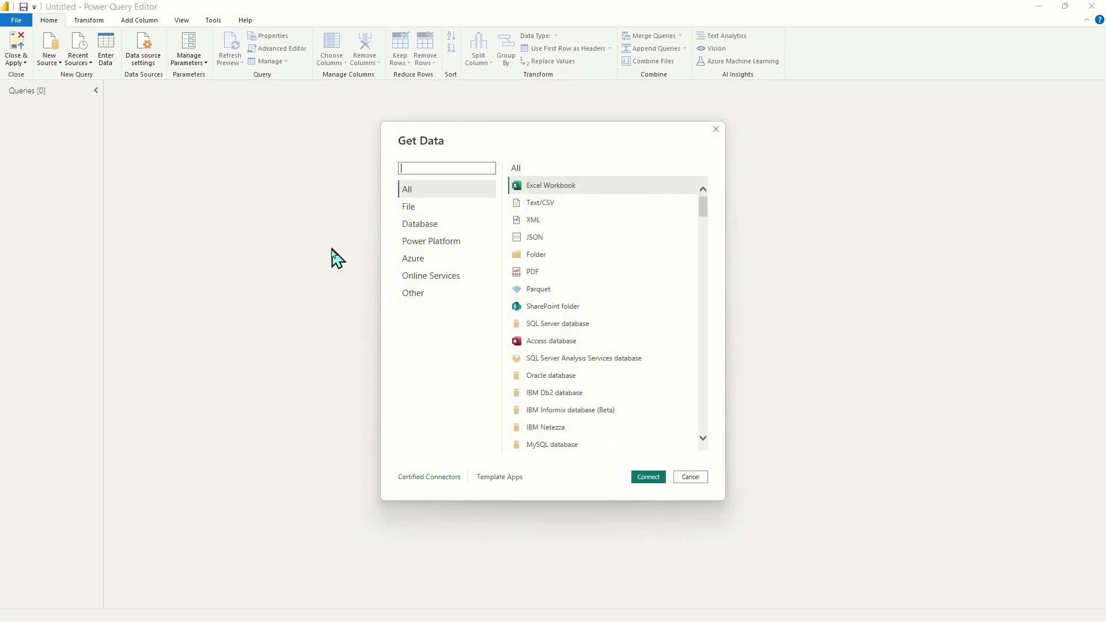
pyautogui.click(541, 258)
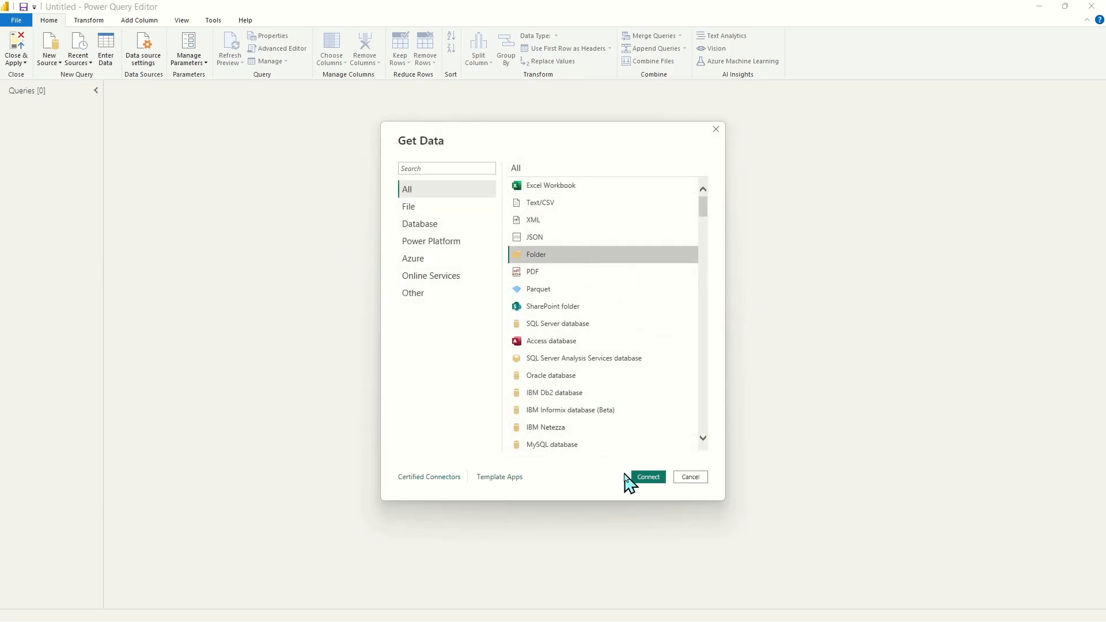
pyautogui.click(649, 478)
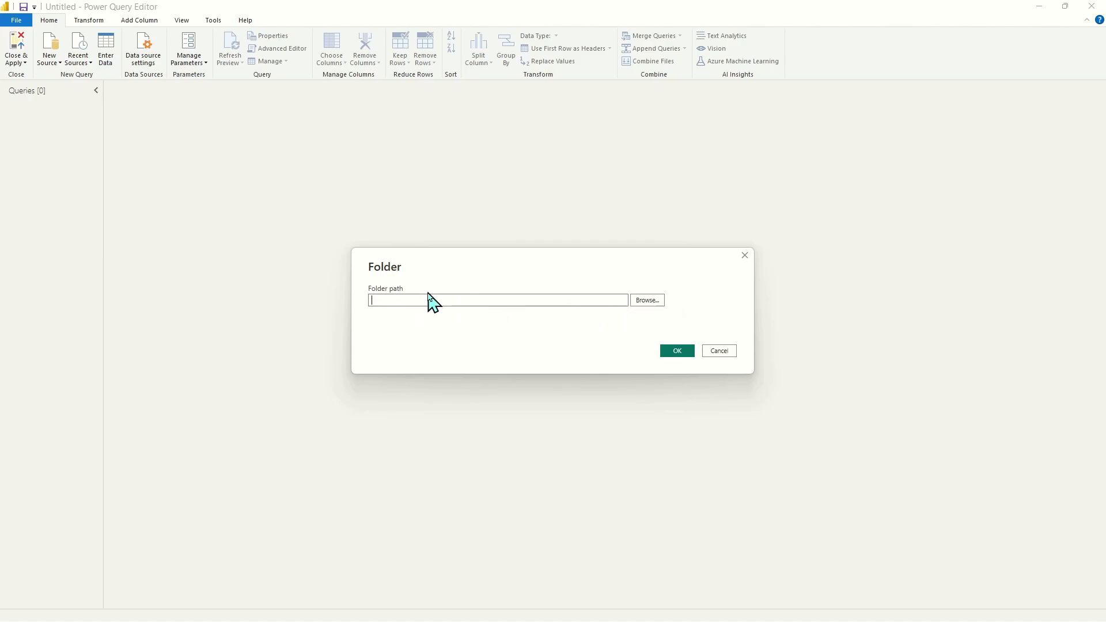
# Select Teaching\Udemy\Power Pivoting - Power BI for Career Changers\lessons\Lesson 15 - Full Walkthrough\Toy Sales as the source folder and bring in its file list with Transform Data
pyautogui.click(655, 306)
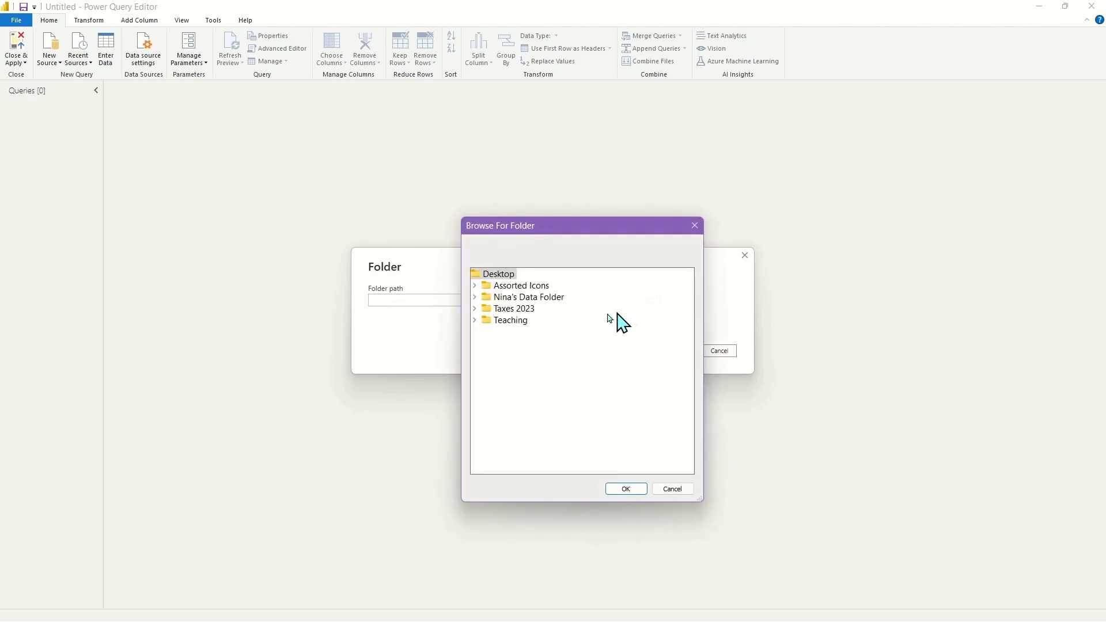
pyautogui.click(474, 320)
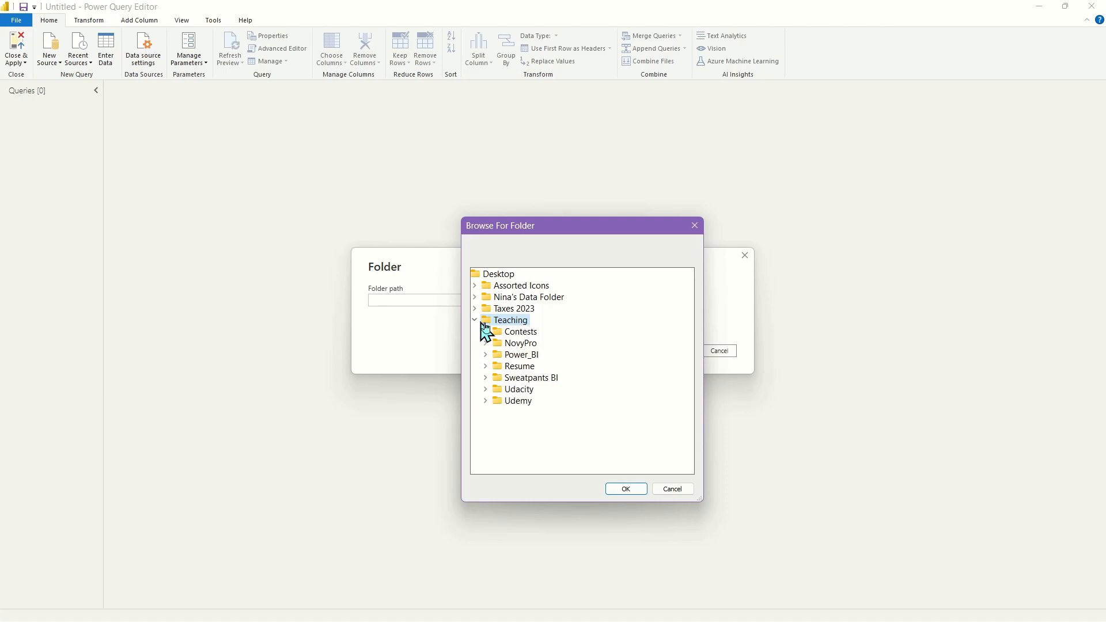
pyautogui.click(485, 400)
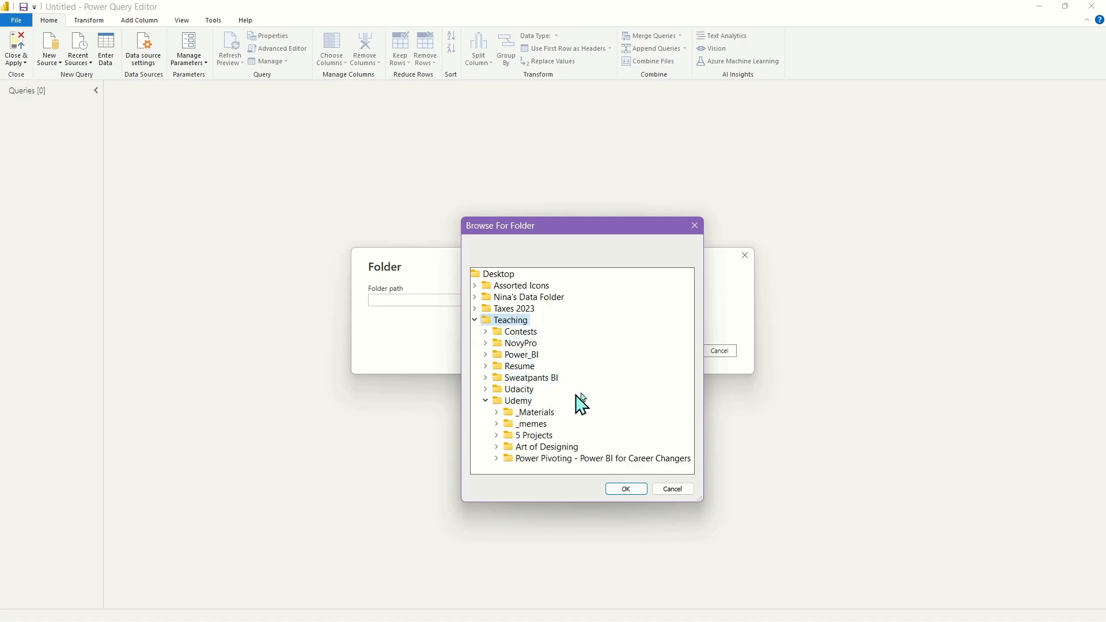
pyautogui.click(496, 460)
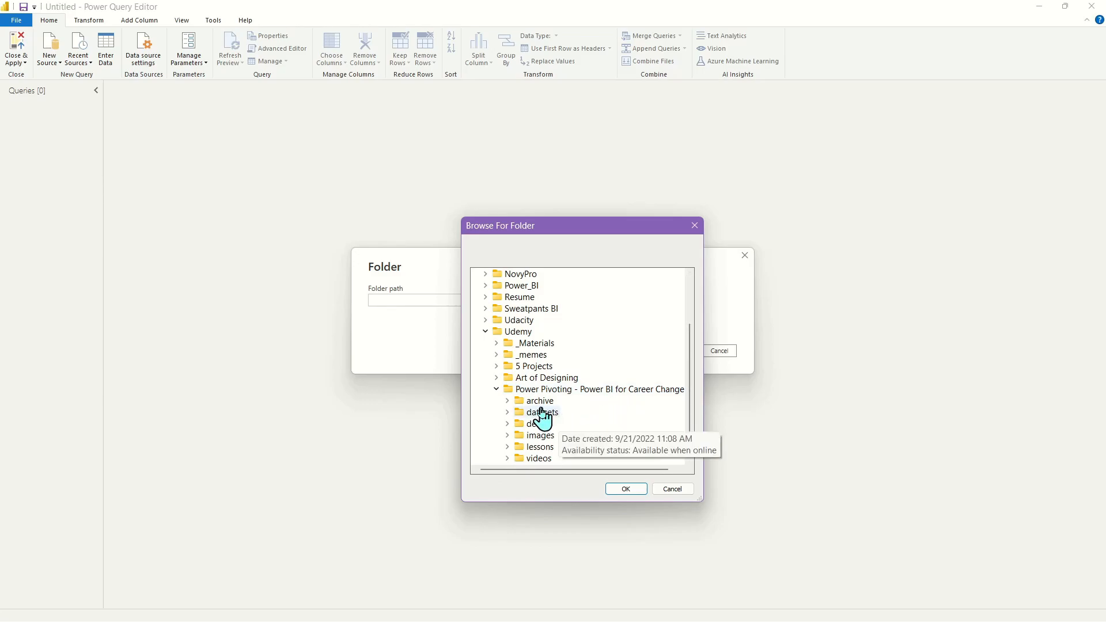
pyautogui.click(508, 448)
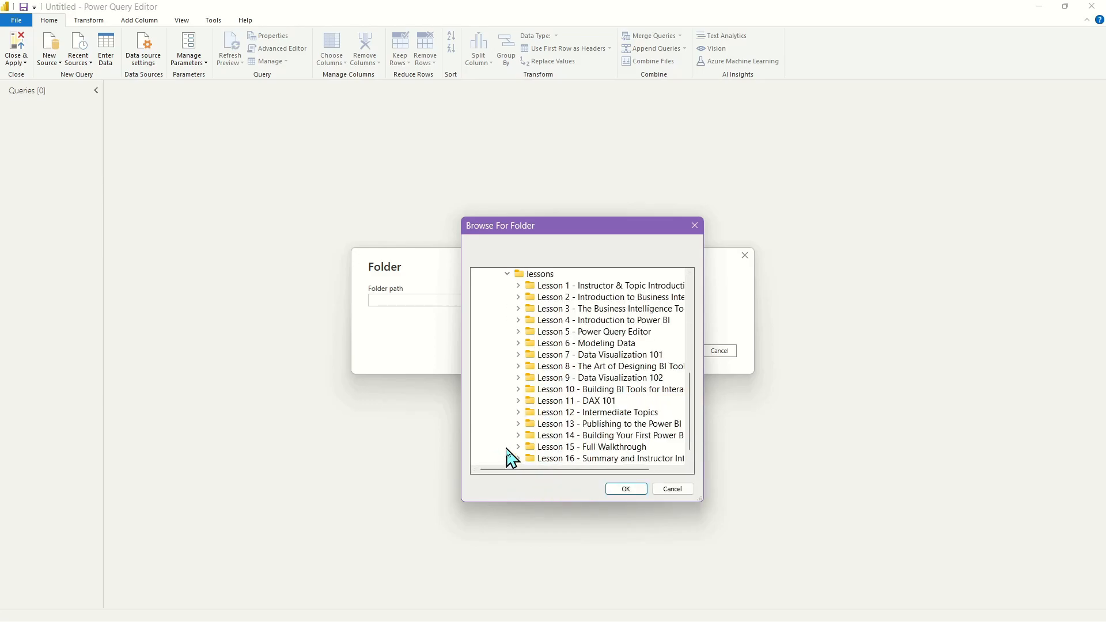
pyautogui.click(518, 447)
pyautogui.click(529, 436)
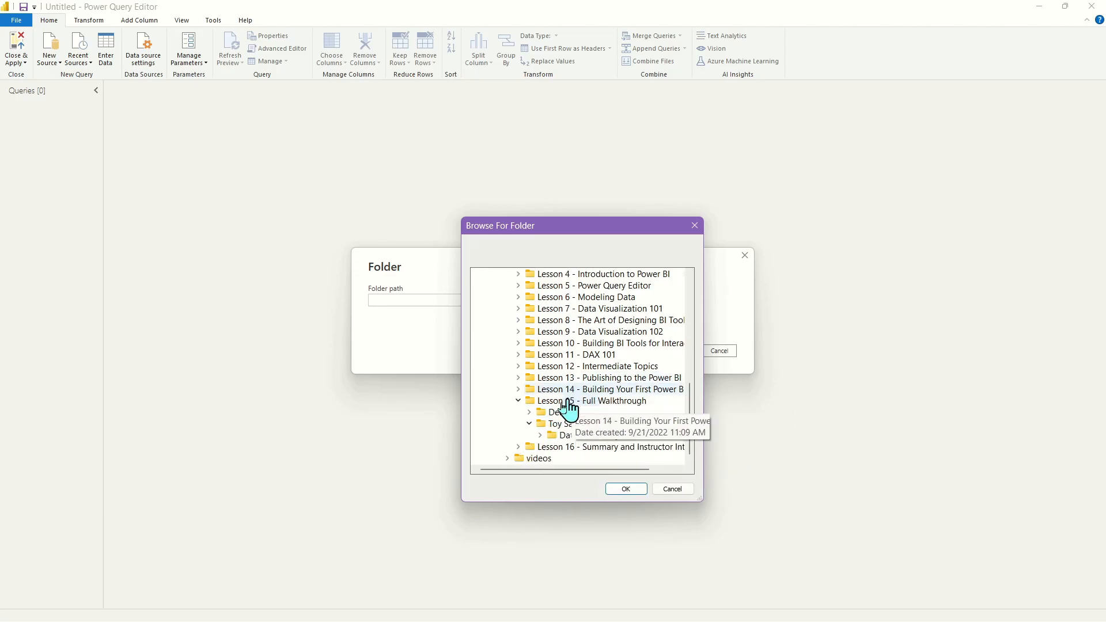
pyautogui.click(565, 425)
pyautogui.click(634, 491)
pyautogui.click(668, 352)
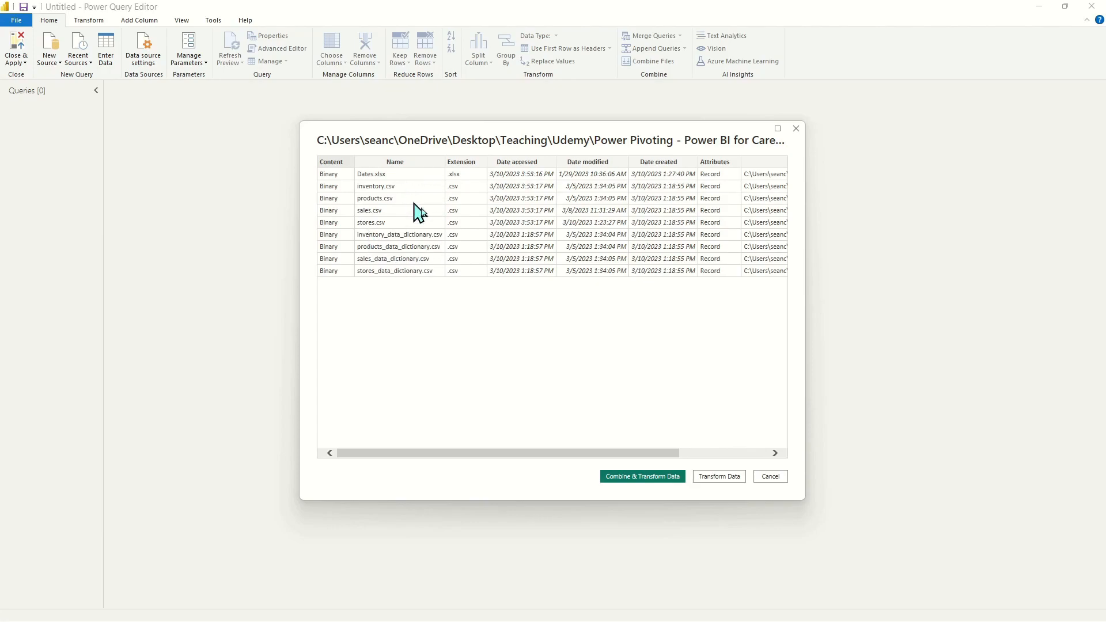
pyautogui.click(734, 488)
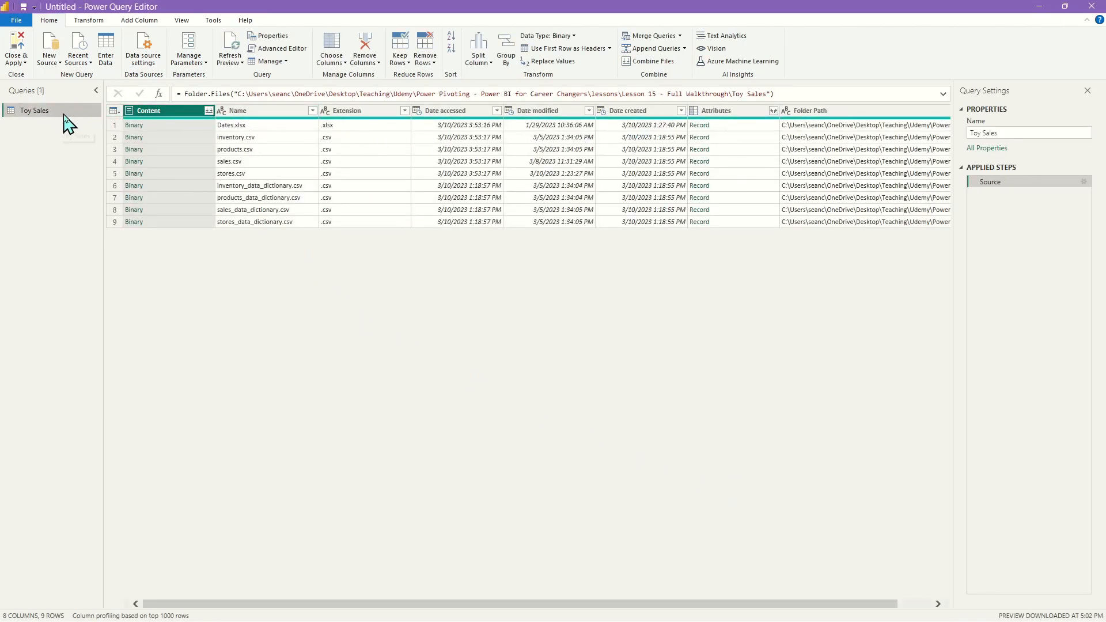
# Rename the Toy Sales query as Source
pyautogui.moveTo(132, 121)
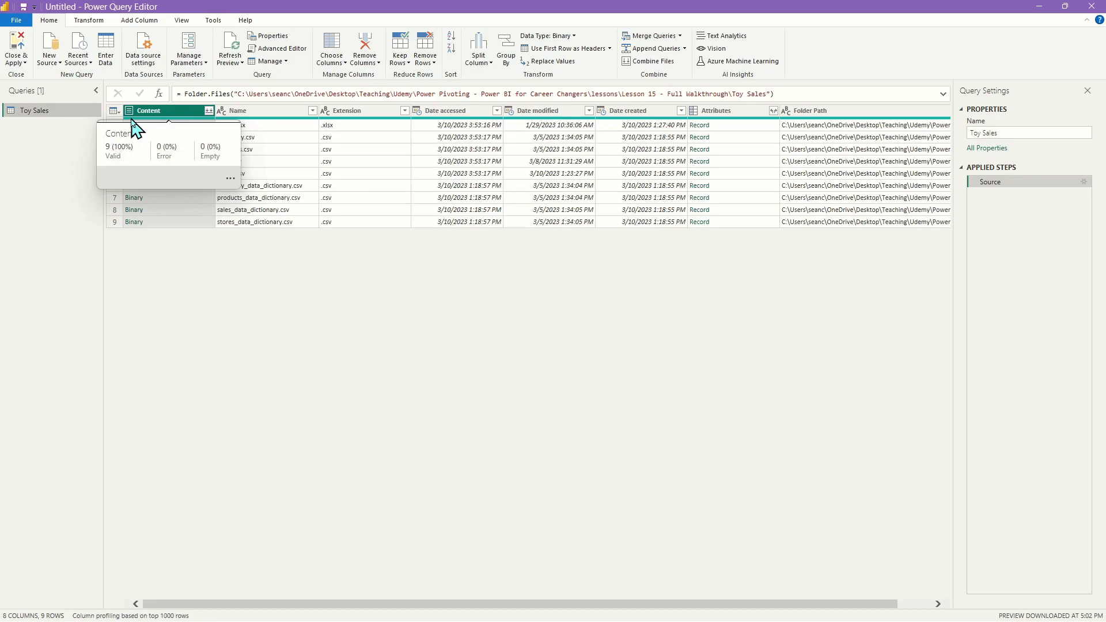
pyautogui.rightClick(48, 114)
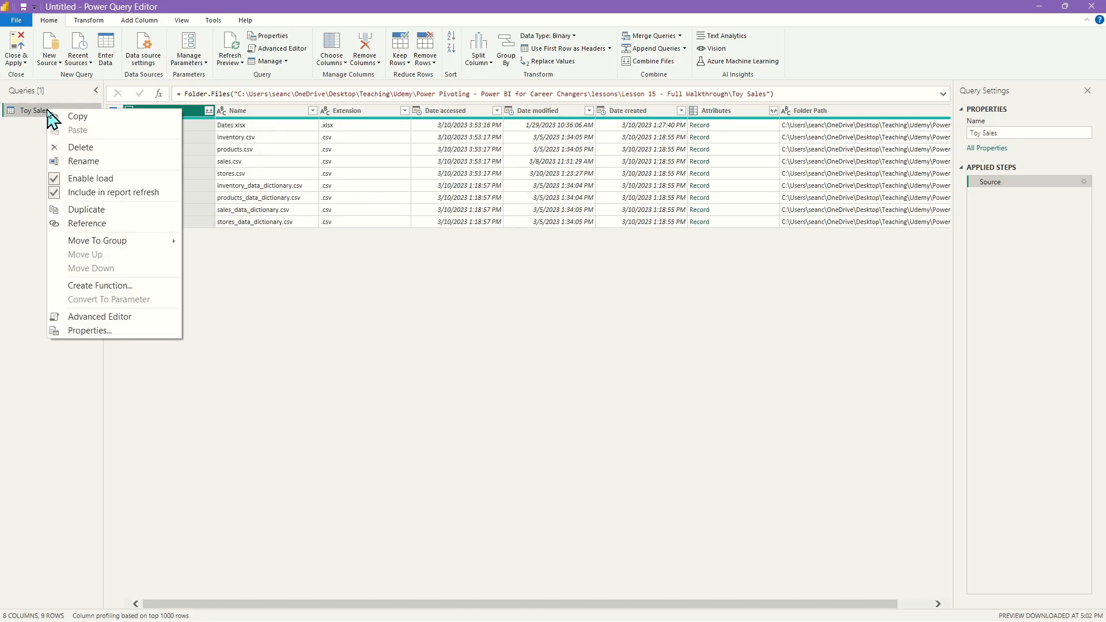
pyautogui.click(101, 163)
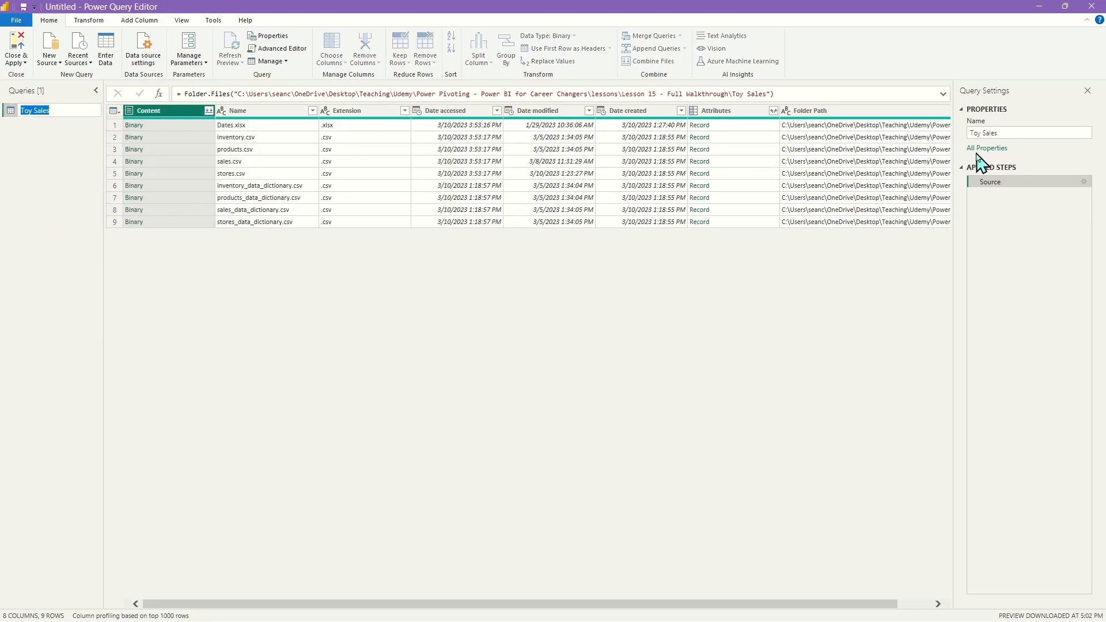
pyautogui.write('Source')
pyautogui.press('Return')
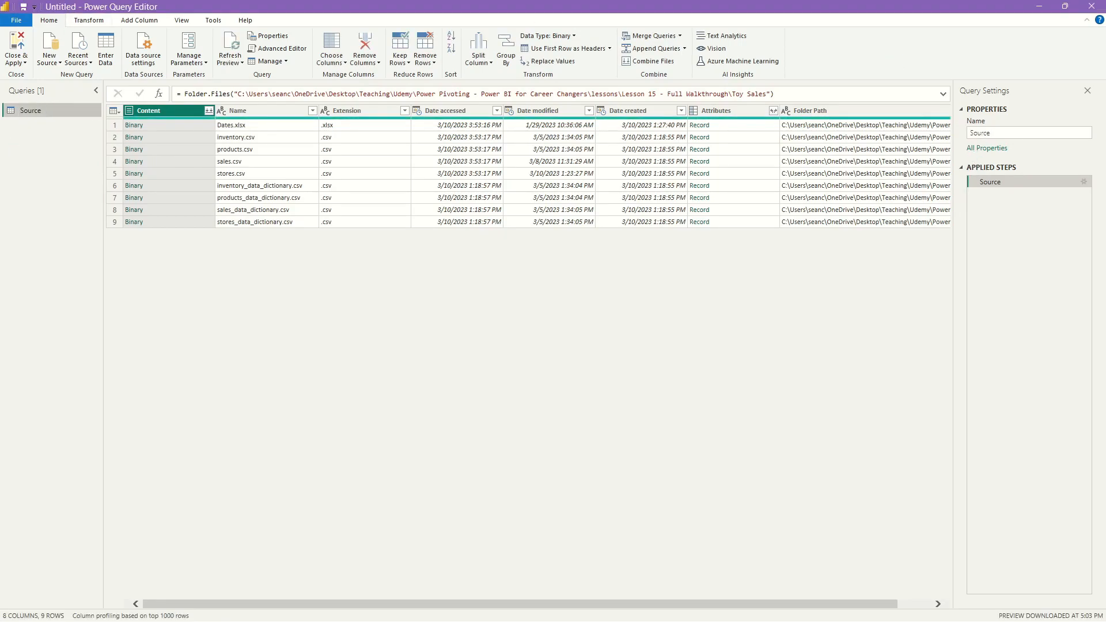
# Turn off loading for the Source query, and close and apply the query changes
pyautogui.rightClick(24, 113)
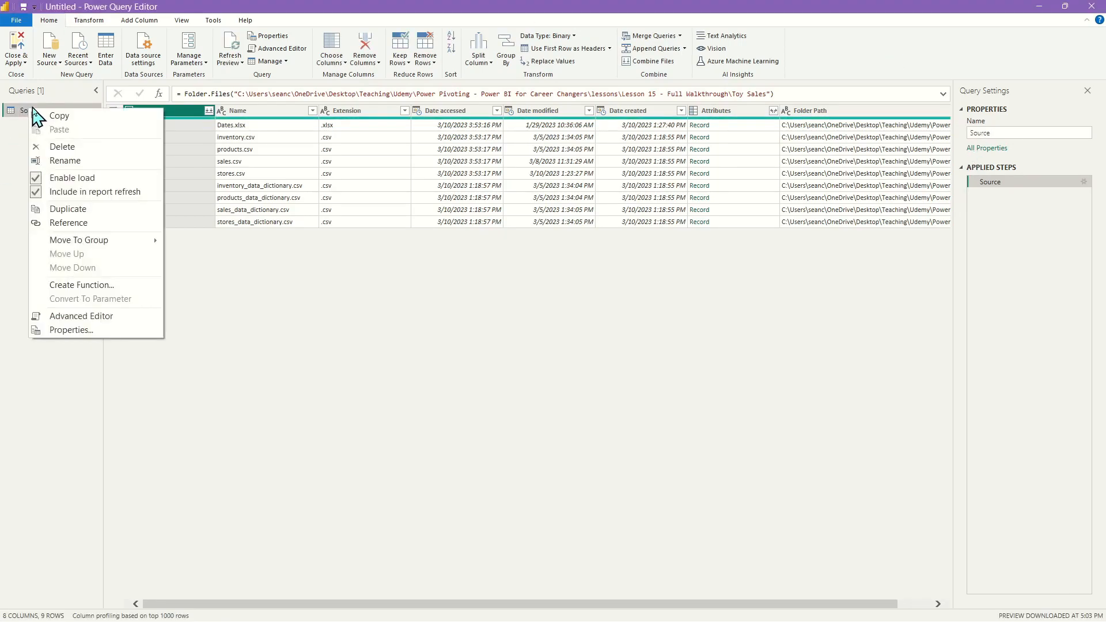
pyautogui.click(68, 183)
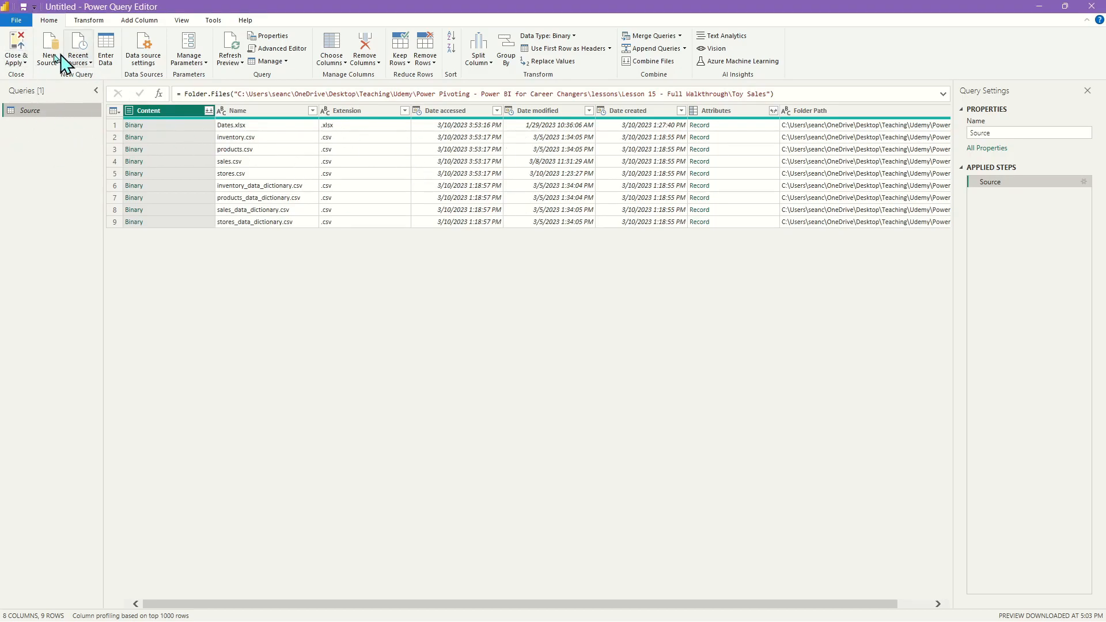
pyautogui.click(21, 51)
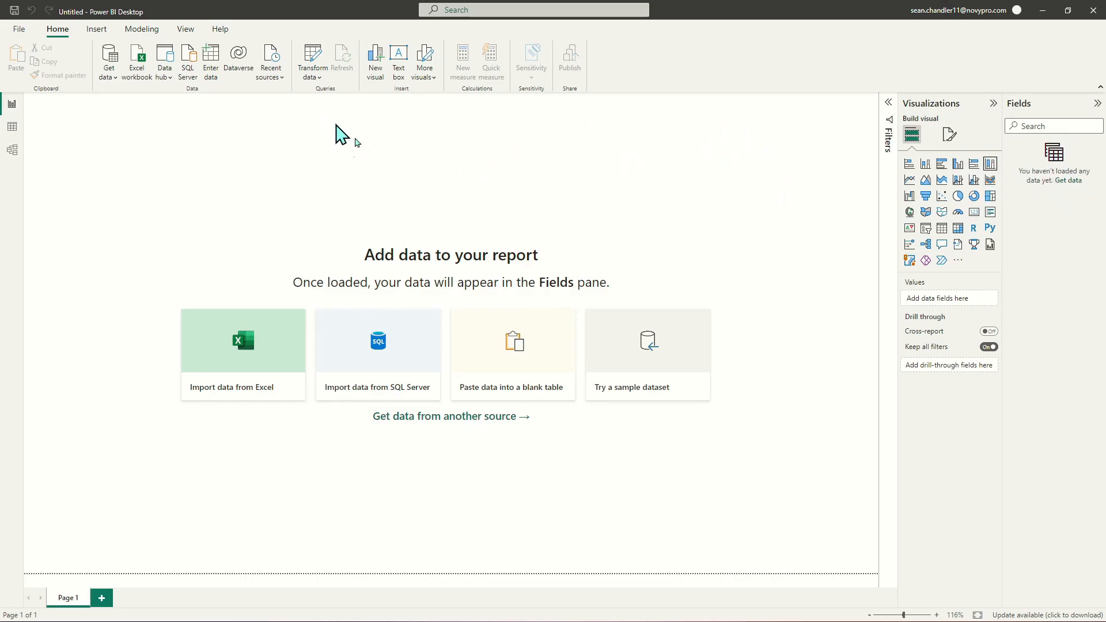
# Reopen the Power Query Editor and create a reference to the Source query named Dates
pyautogui.click(311, 60)
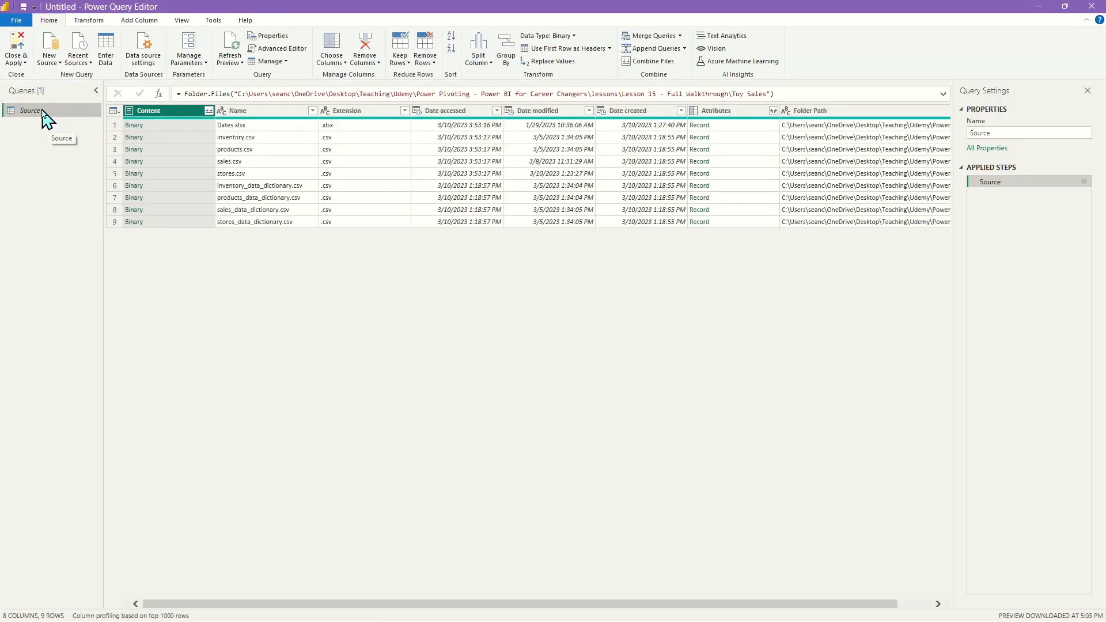
pyautogui.rightClick(42, 111)
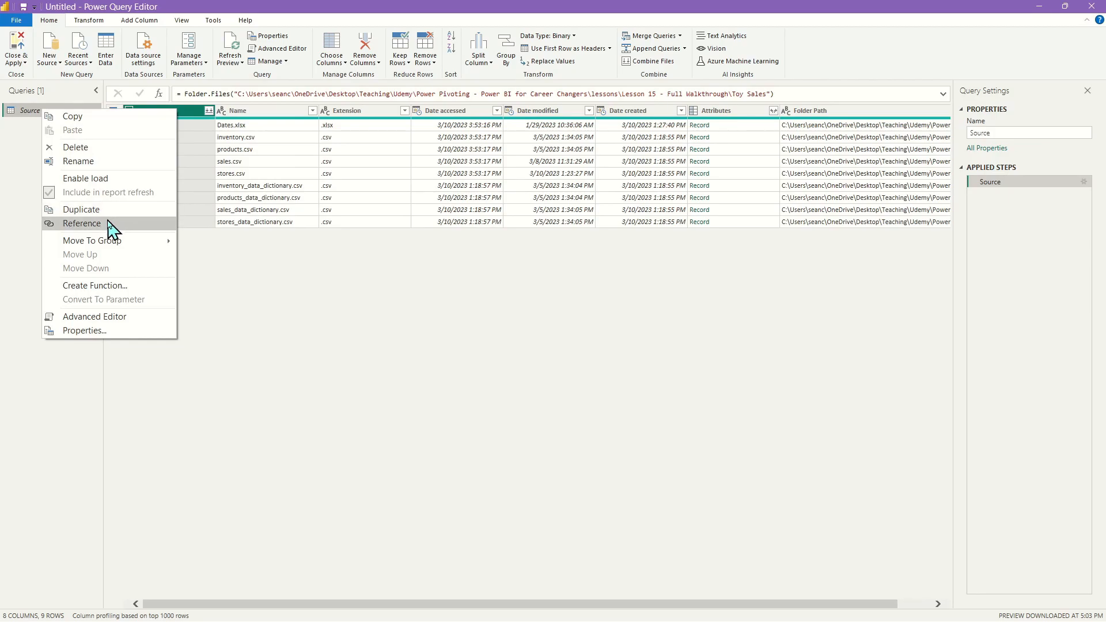
pyautogui.click(82, 223)
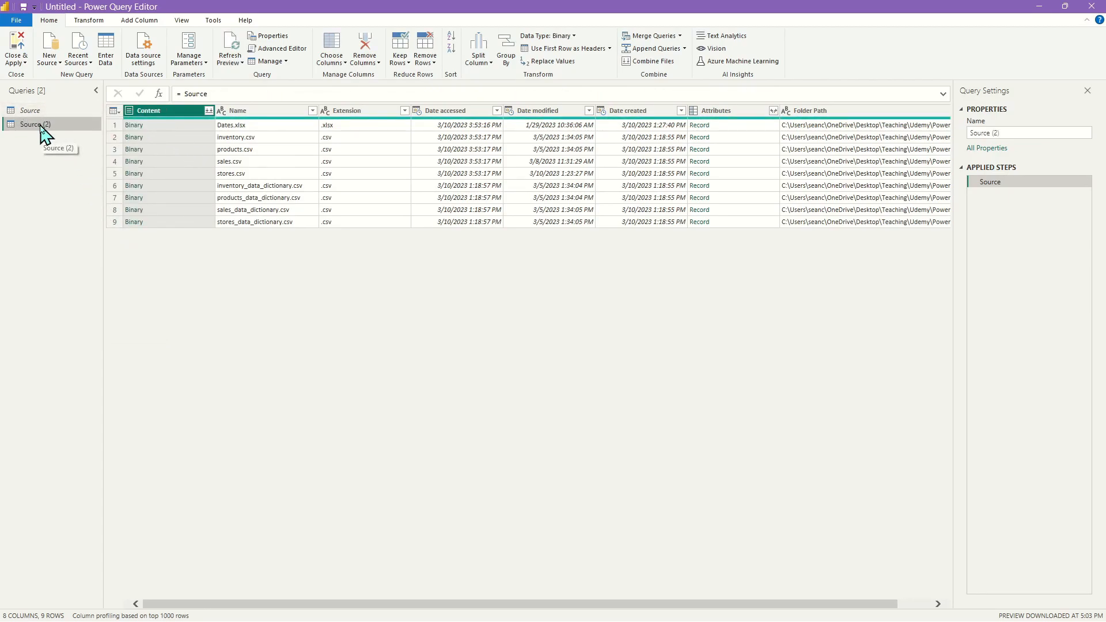
pyautogui.doubleClick(82, 124)
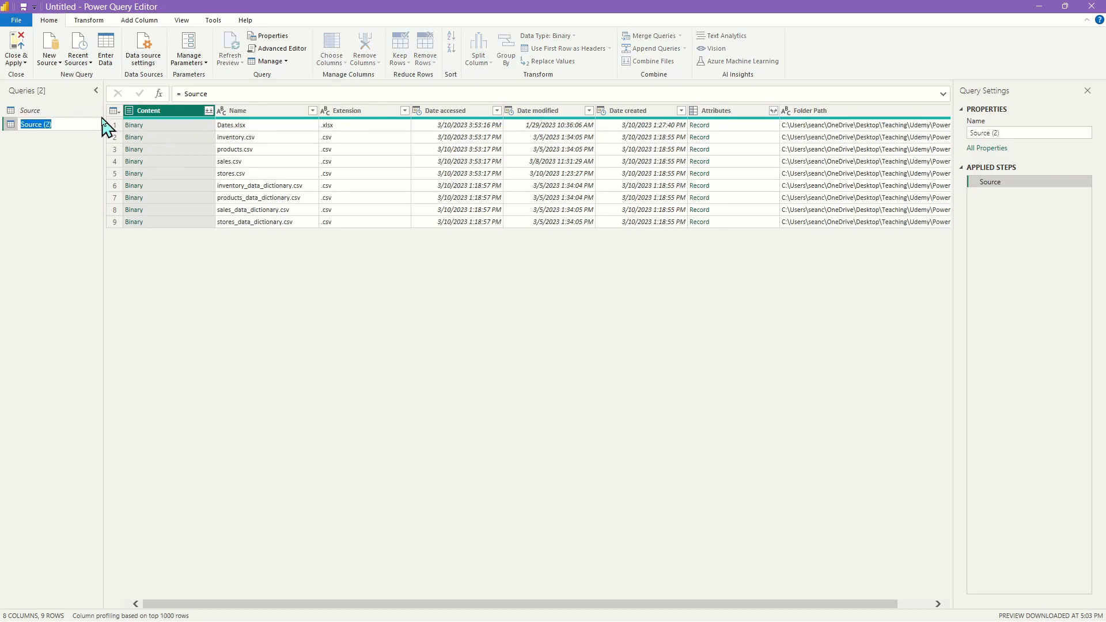
pyautogui.write('Dates')
pyautogui.press('Return')
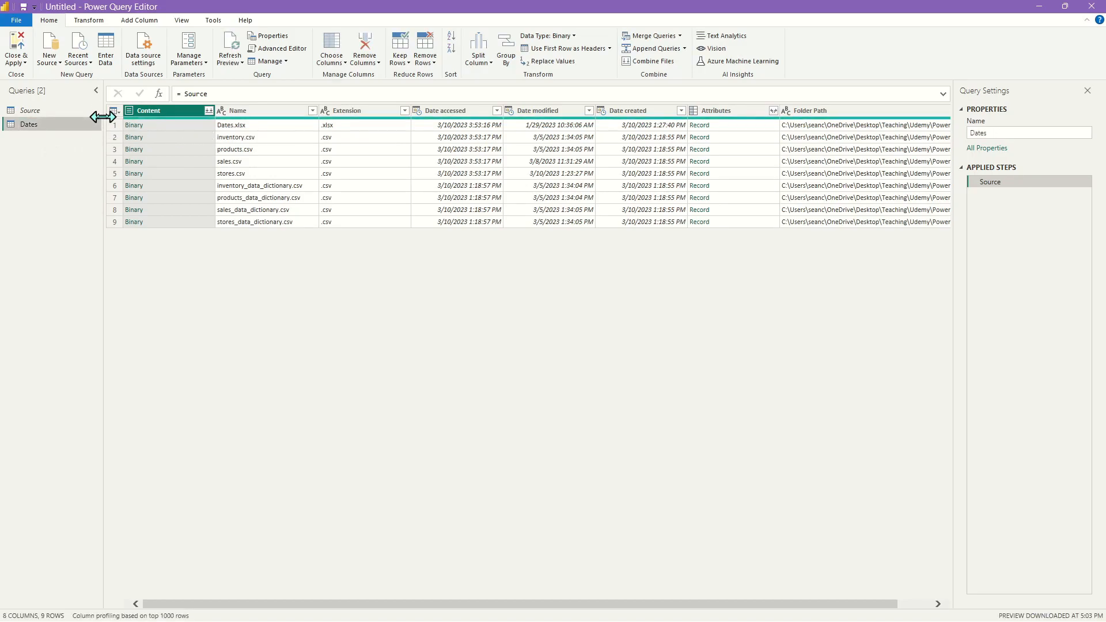
# Expand Dates.xlsx in the Dates query to its Dates (Big) sheet and use the first row as headers
pyautogui.click(134, 125)
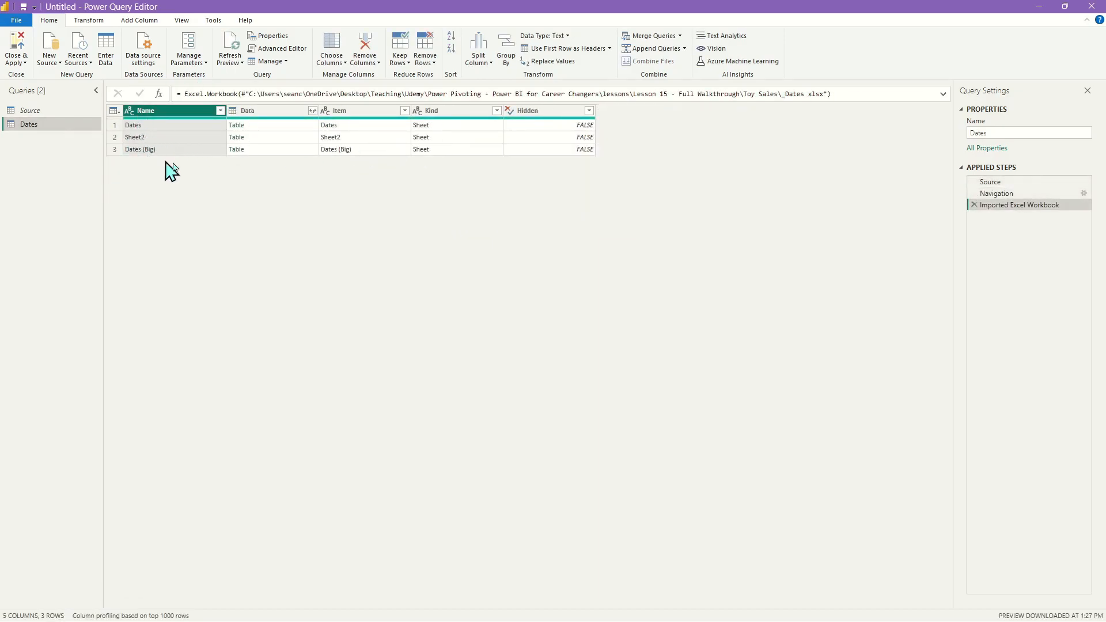
pyautogui.click(236, 154)
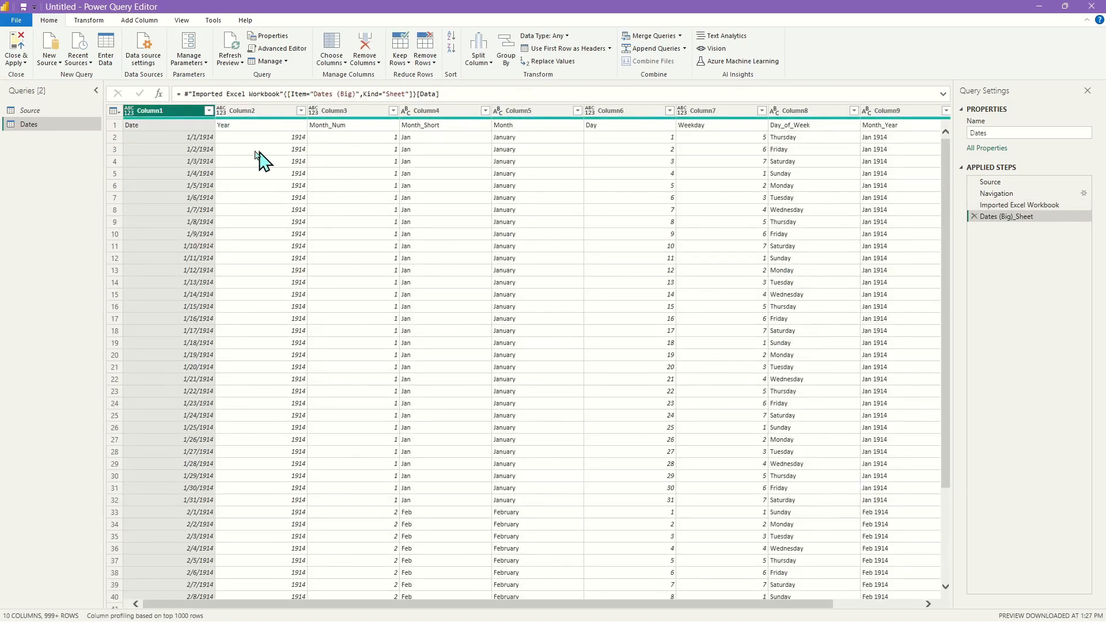
pyautogui.click(973, 217)
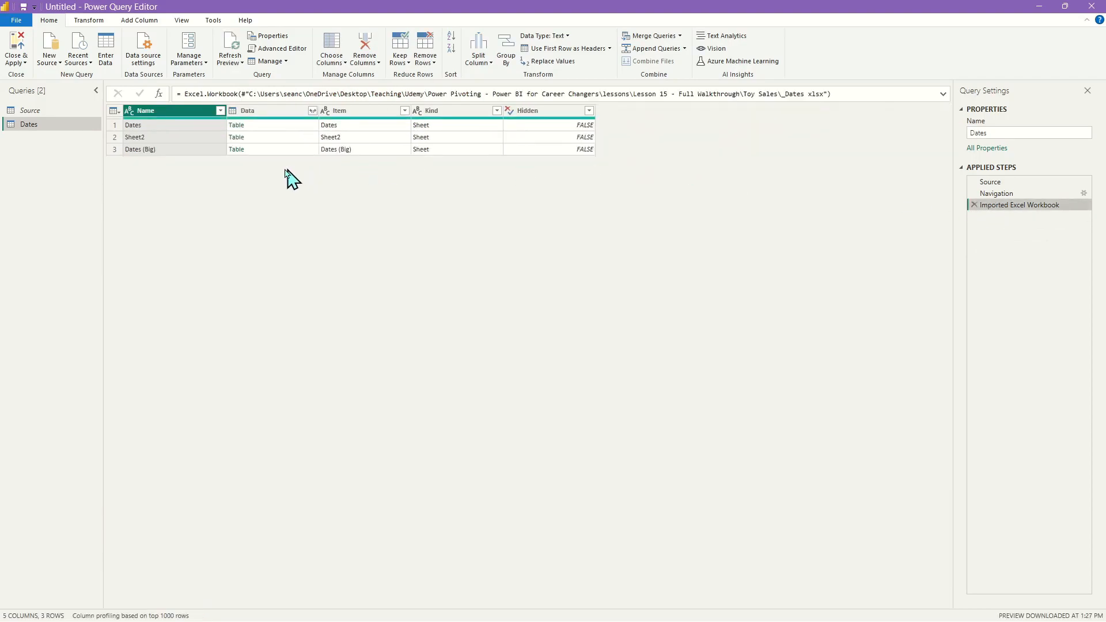
pyautogui.click(236, 151)
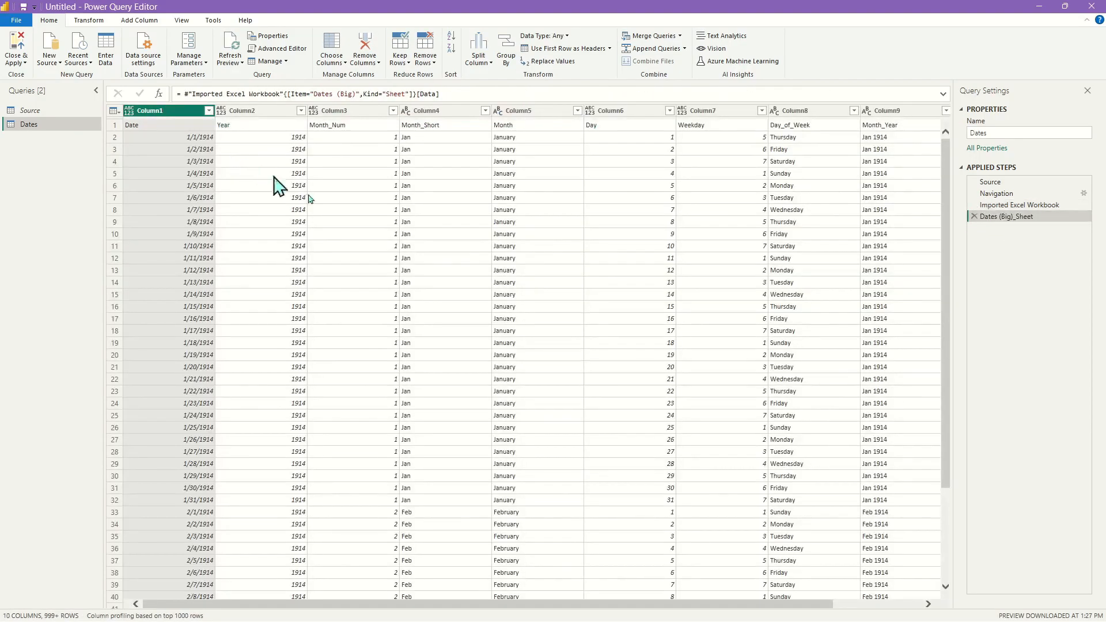
pyautogui.click(561, 49)
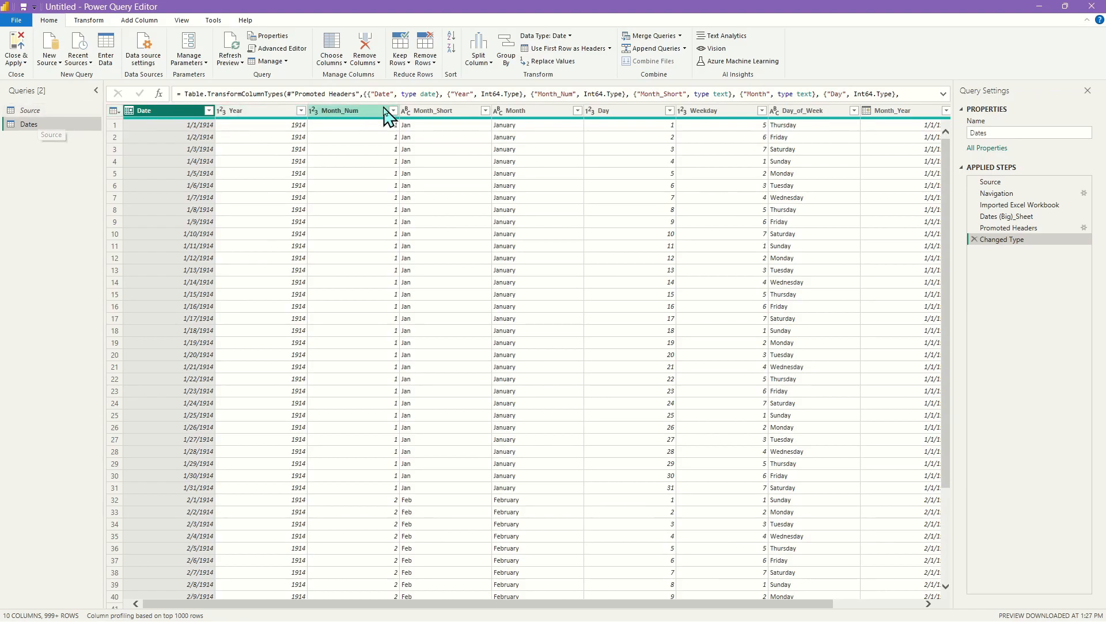
# Filter the Dates query to rows where Year is greater than or equal to 2022
pyautogui.click(301, 112)
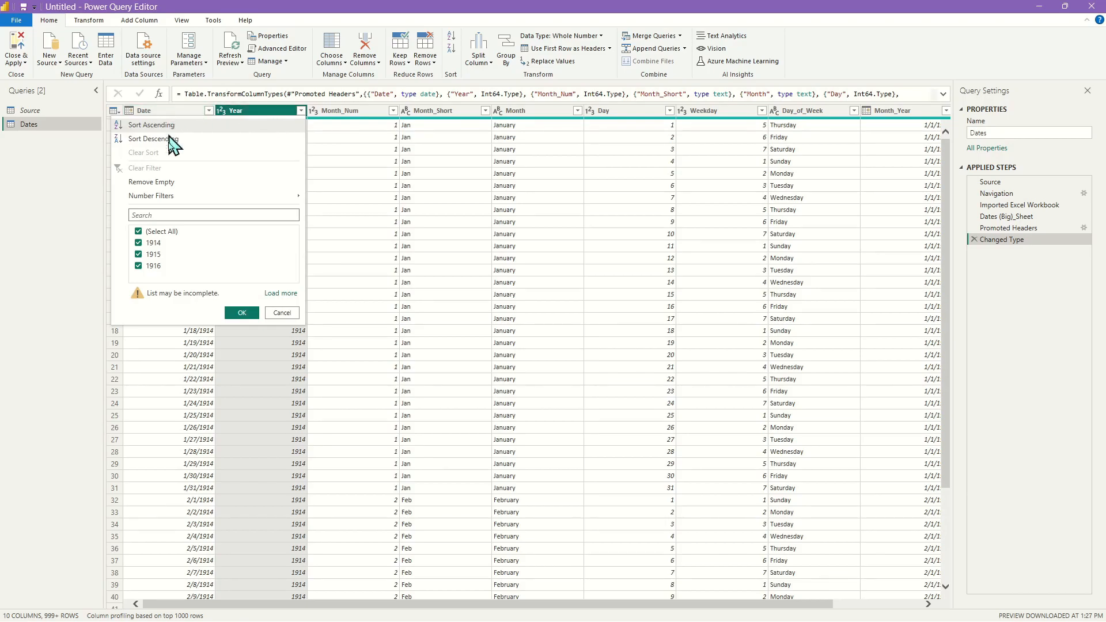
pyautogui.moveTo(216, 202)
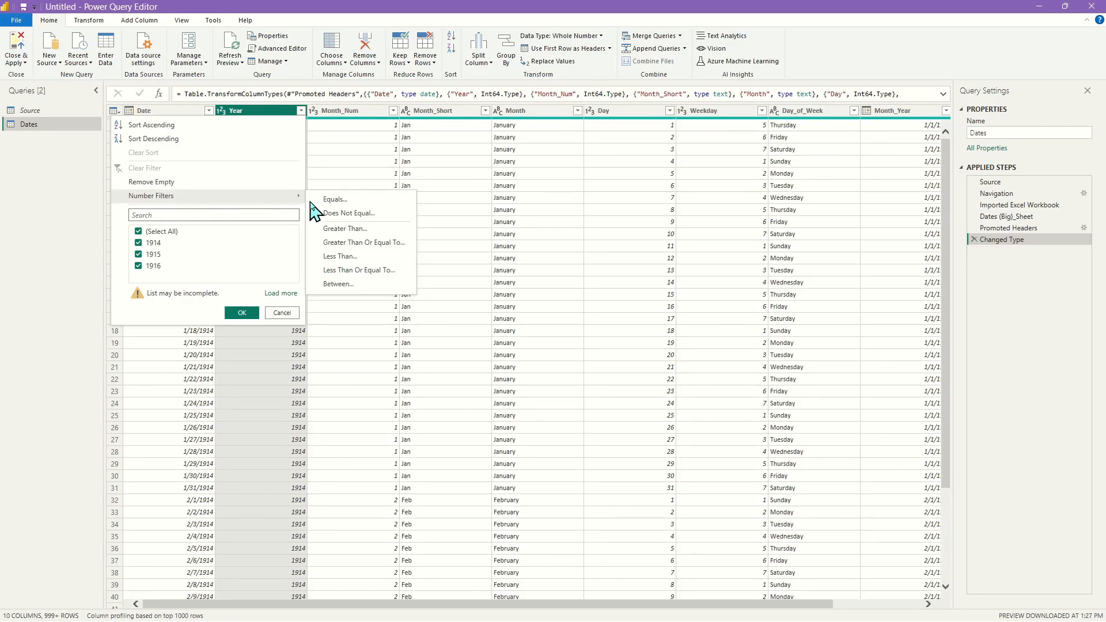
pyautogui.click(349, 244)
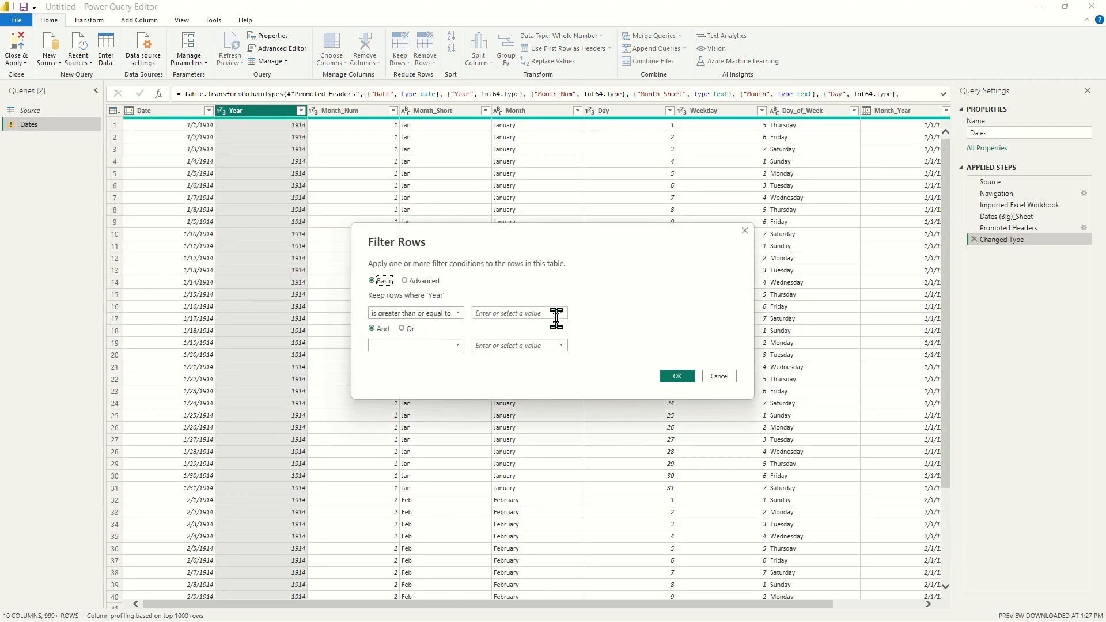
pyautogui.click(554, 314)
pyautogui.click(680, 377)
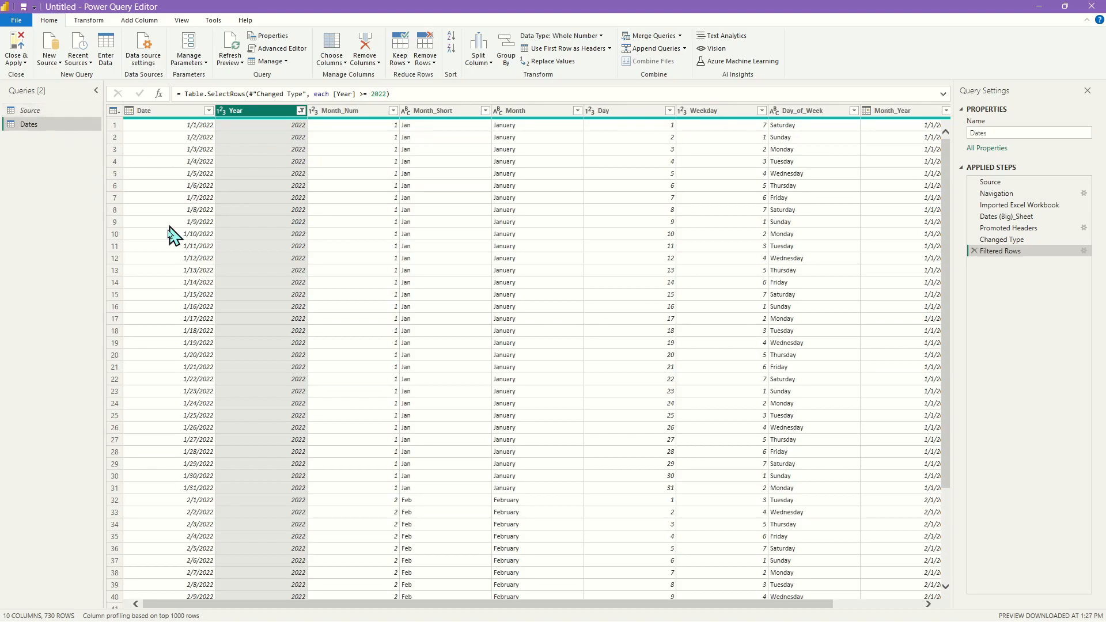
# Create a reference to the Source query, load inventory.csv in it, and name the query Inventory
pyautogui.click(35, 111)
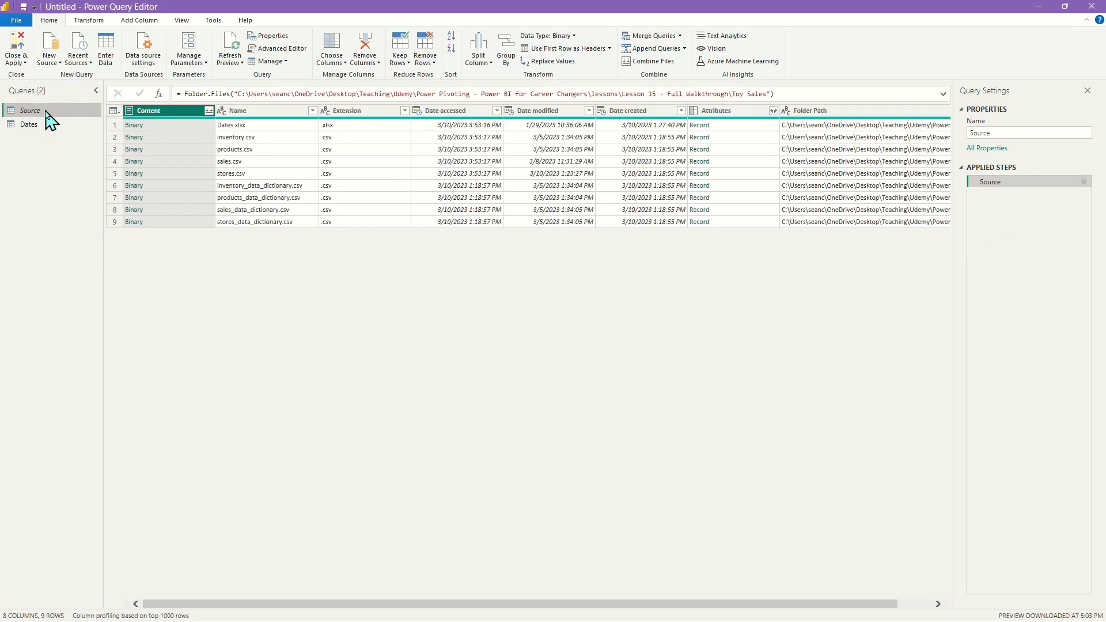
pyautogui.rightClick(46, 112)
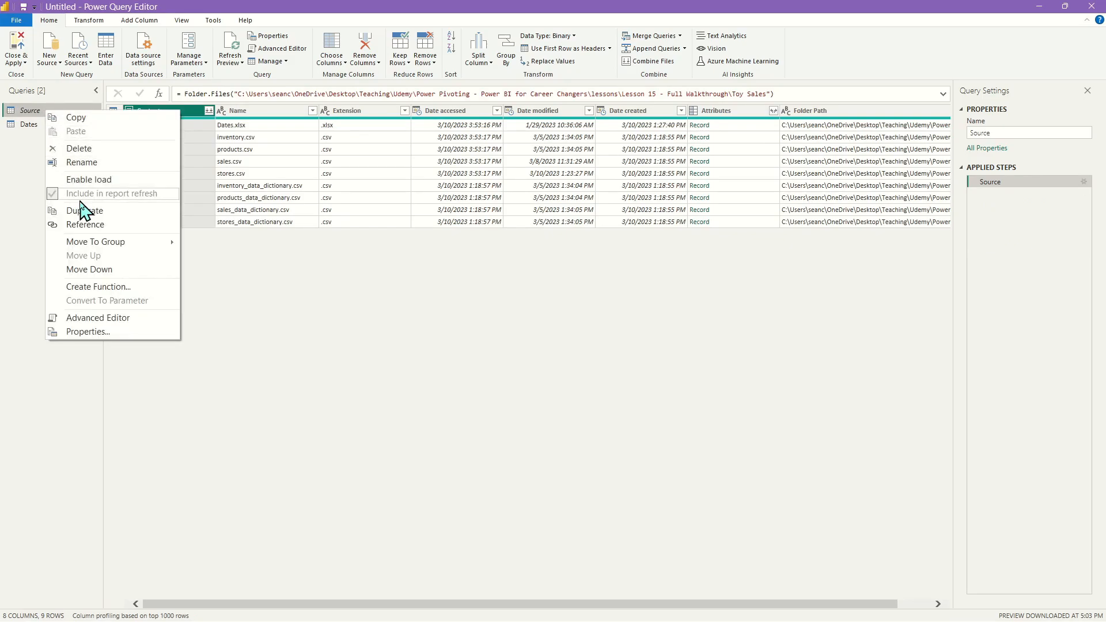
pyautogui.click(85, 225)
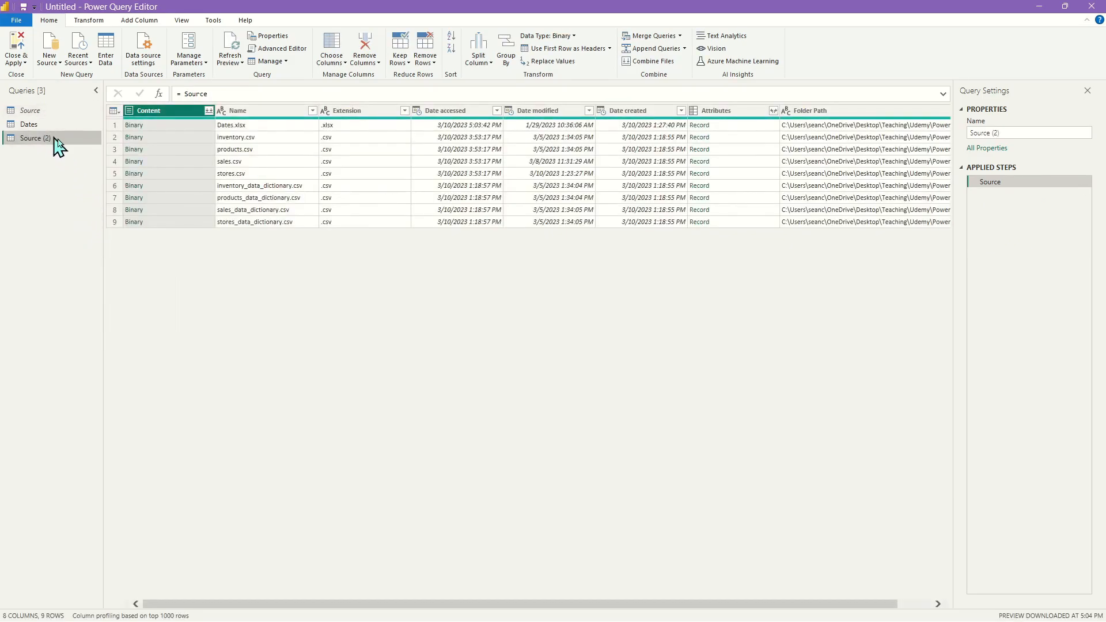
pyautogui.click(134, 137)
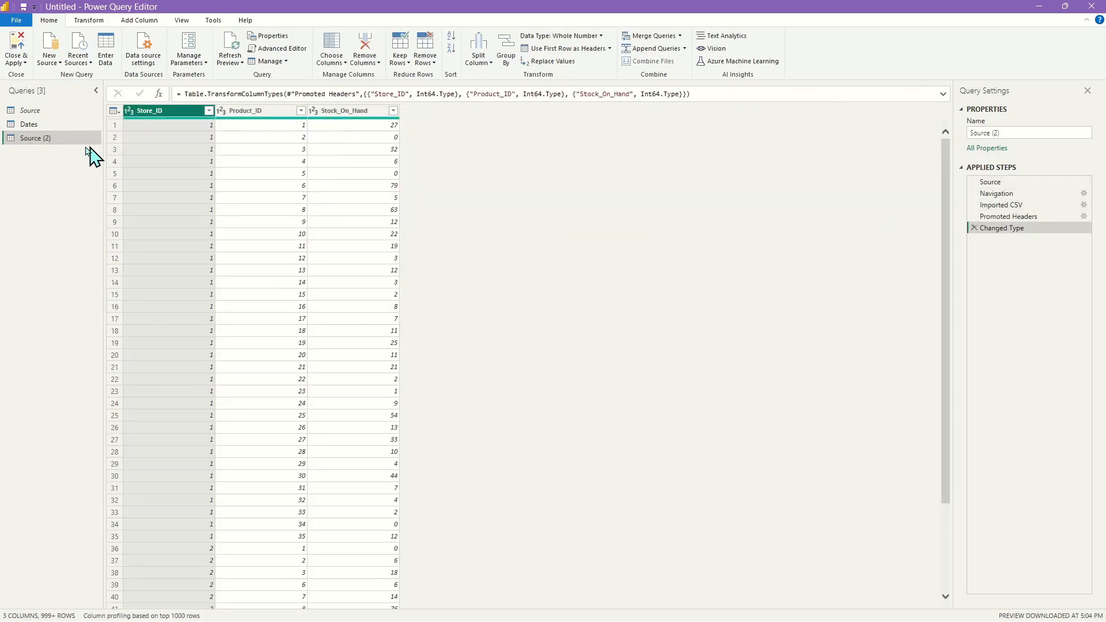
pyautogui.doubleClick(36, 138)
pyautogui.write('Inventory')
pyautogui.press('Return')
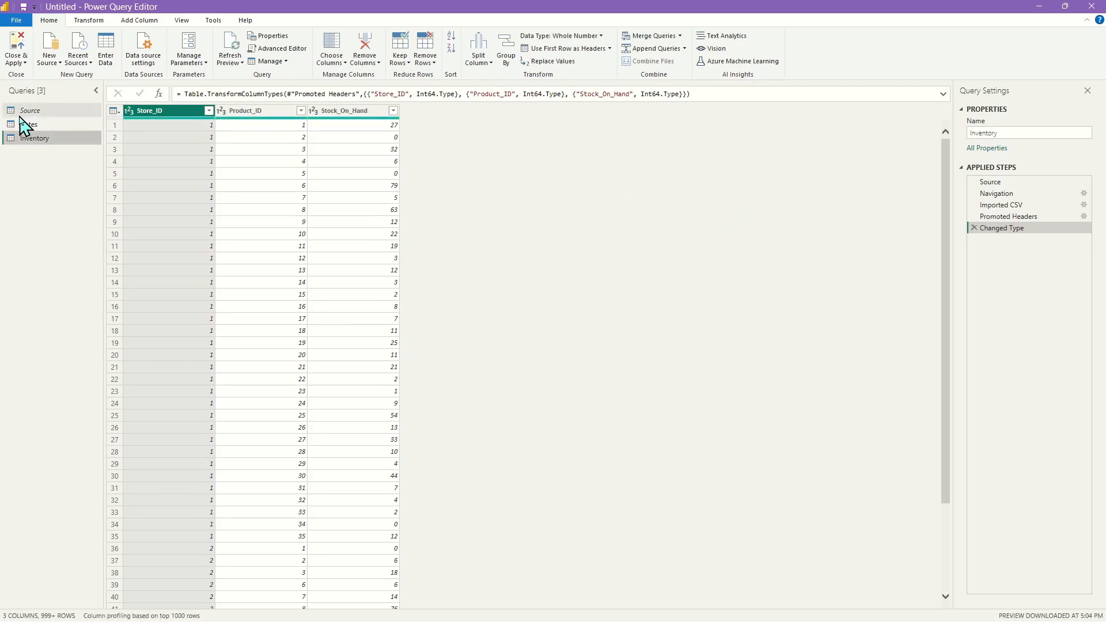
# Create another reference to the Source query, load products.csv in it, and name the query Products
pyautogui.rightClick(35, 111)
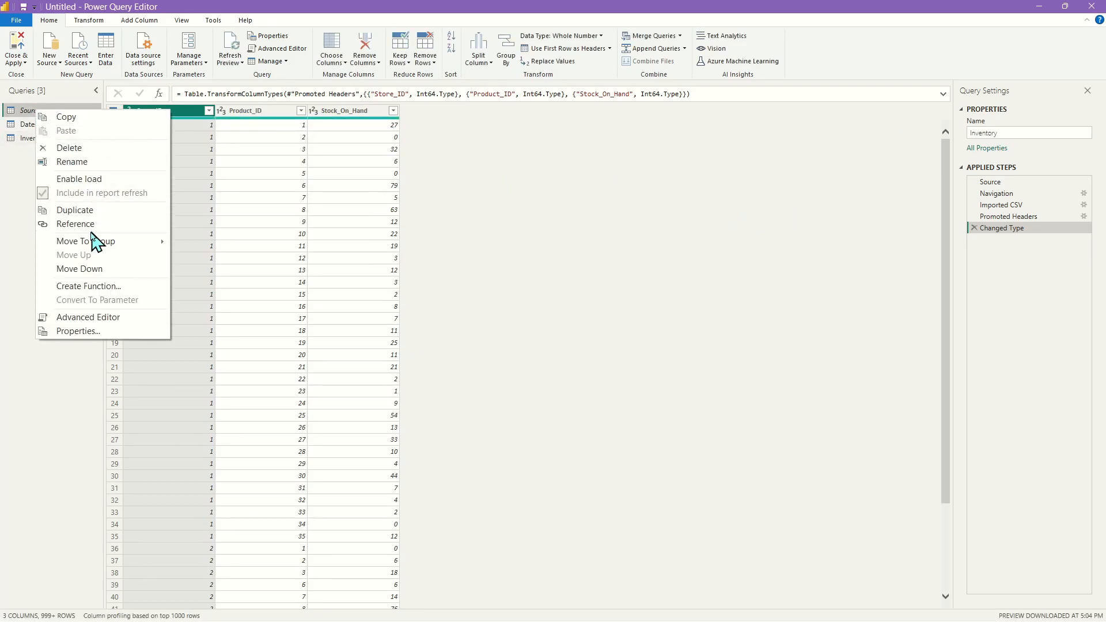
pyautogui.click(75, 224)
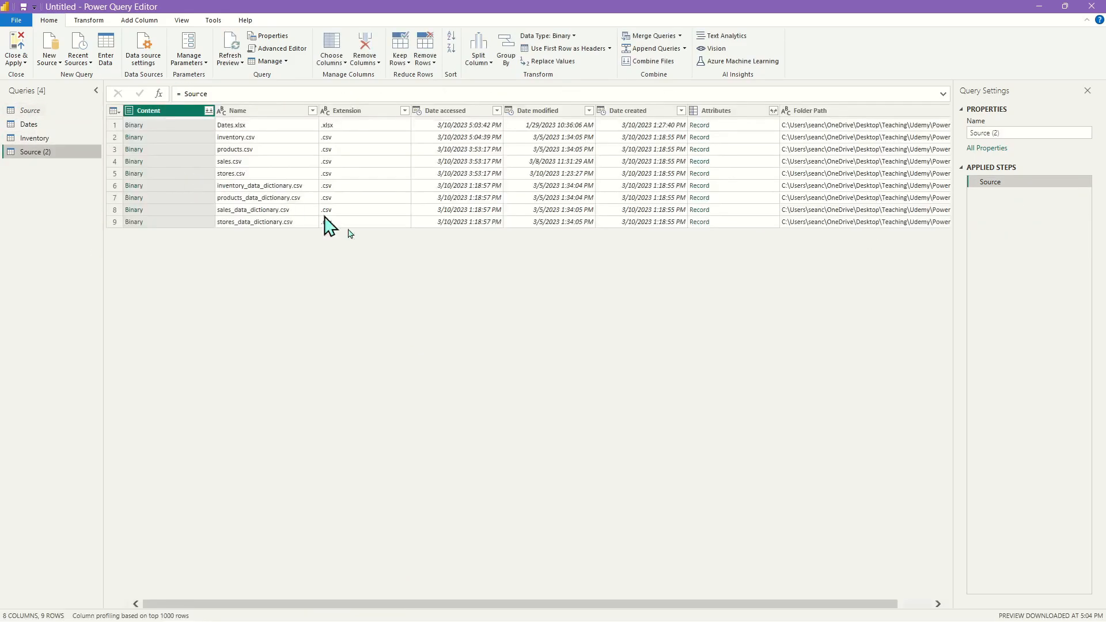
pyautogui.click(133, 151)
pyautogui.doubleClick(47, 151)
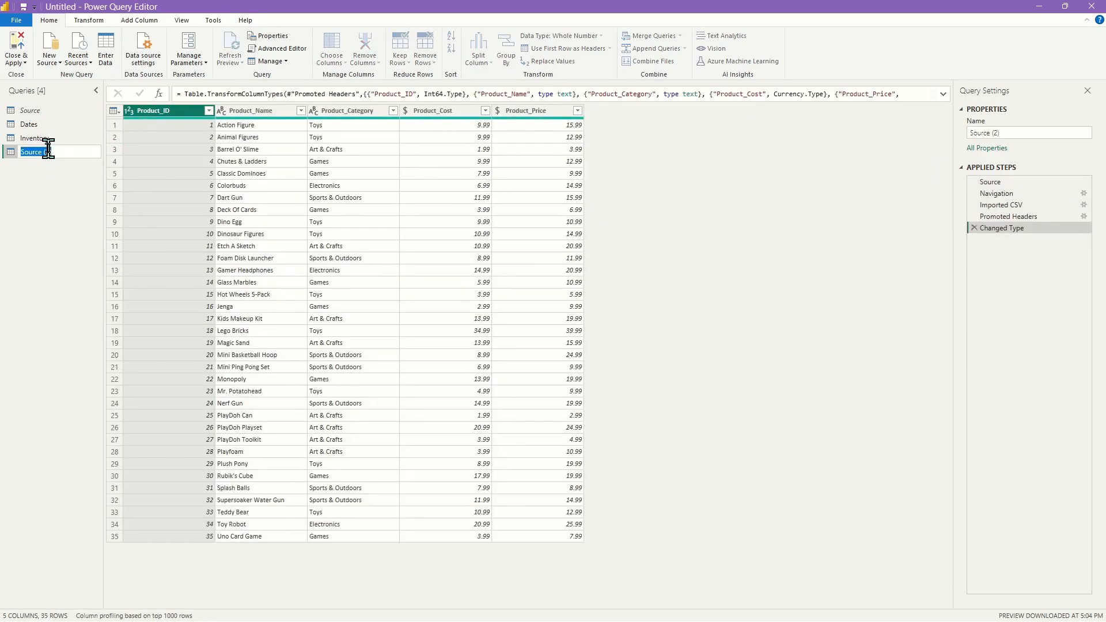
pyautogui.write('Products')
pyautogui.press('Return')
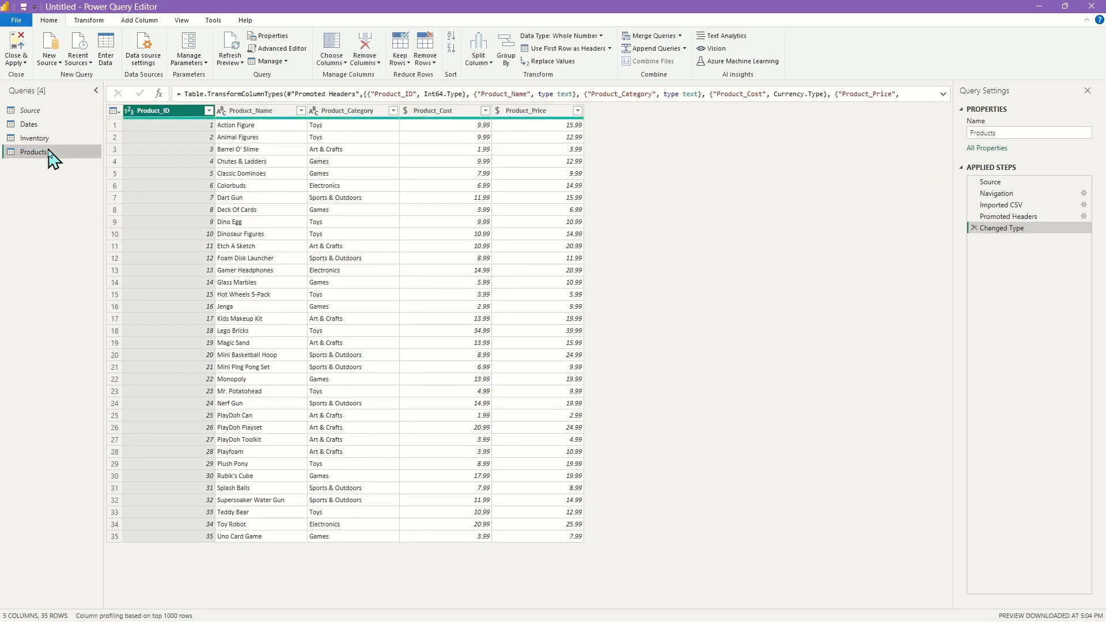
# Create a reference to the Source query for sales.csv, expand the file's contents, and name the query Sales
pyautogui.rightClick(29, 110)
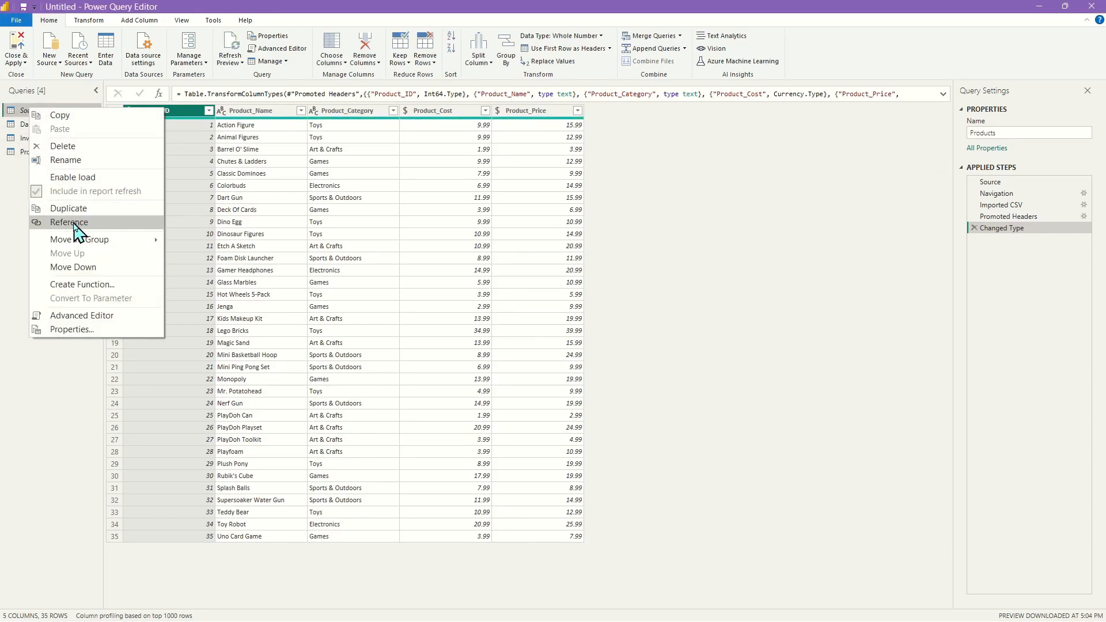
pyautogui.click(95, 225)
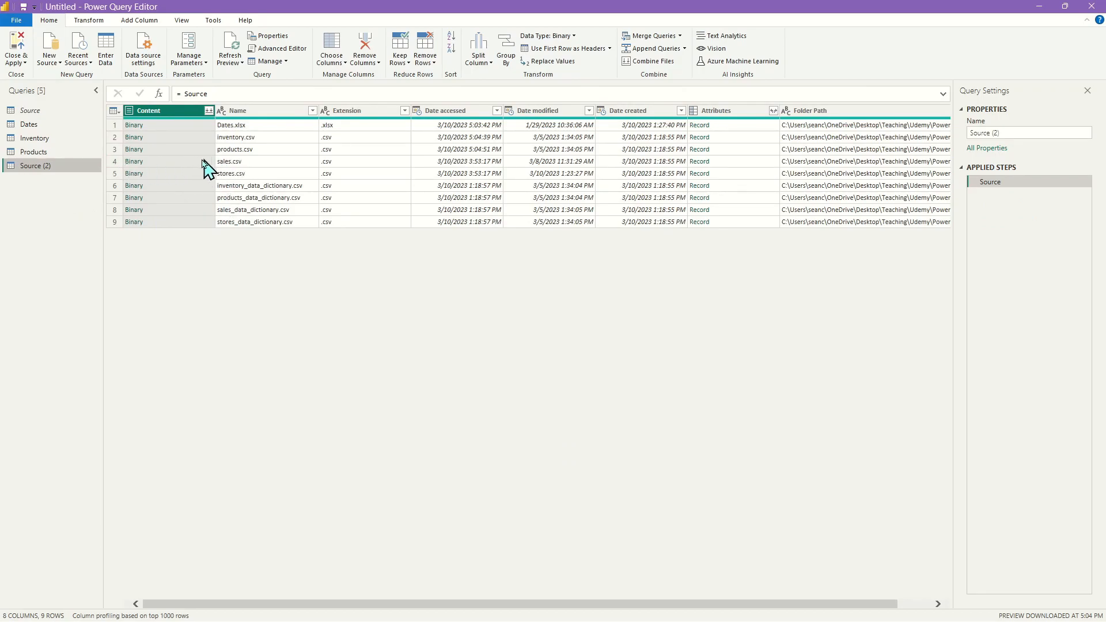
pyautogui.click(134, 162)
pyautogui.doubleClick(39, 166)
pyautogui.write('Sales')
pyautogui.press('Return')
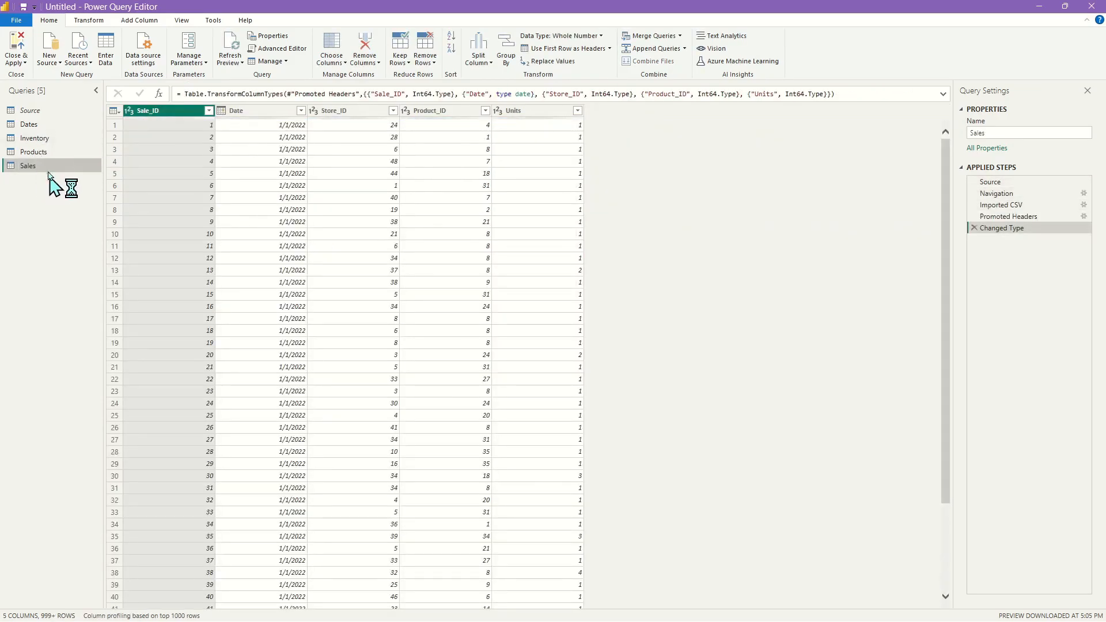
# Create a reference to the Source query for stores.csv, expand the file's contents, and name the query Stores
pyautogui.rightClick(33, 114)
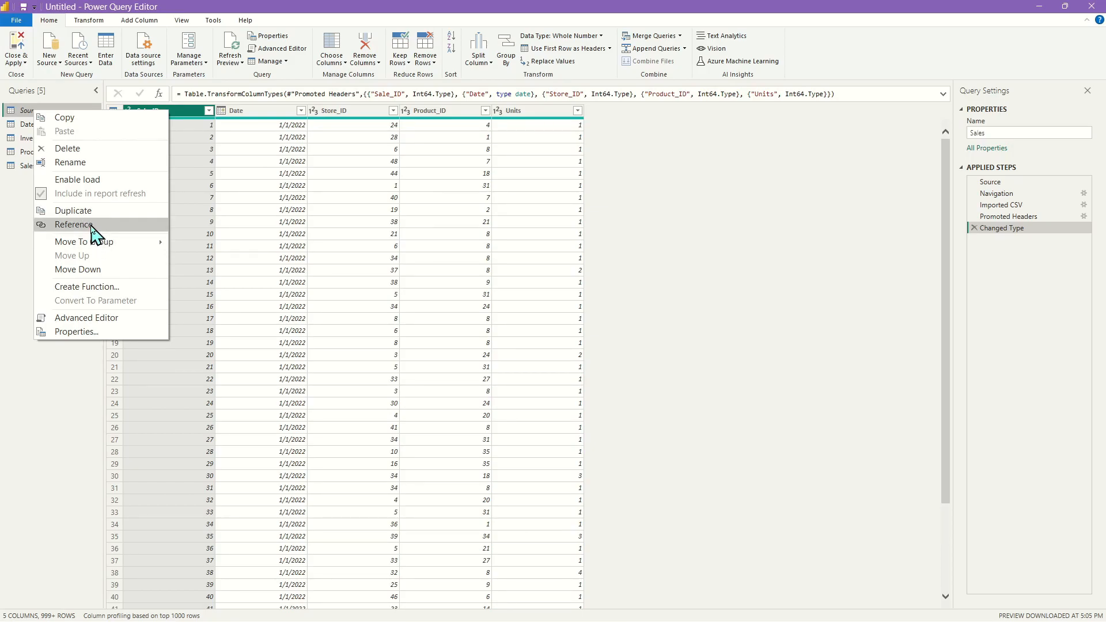
pyautogui.click(91, 226)
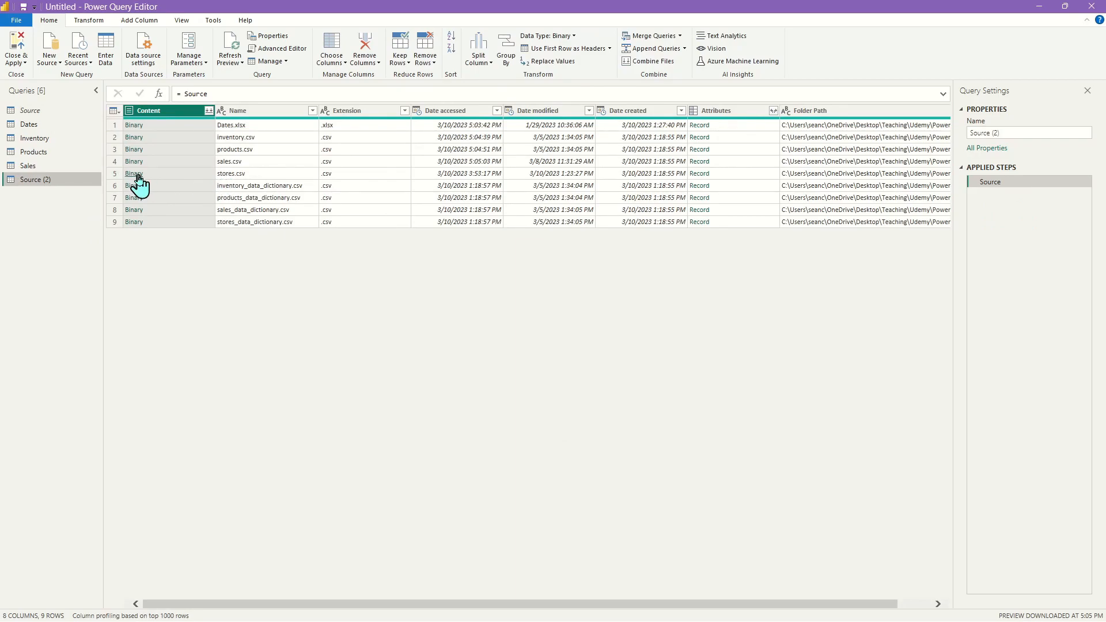
pyautogui.click(136, 174)
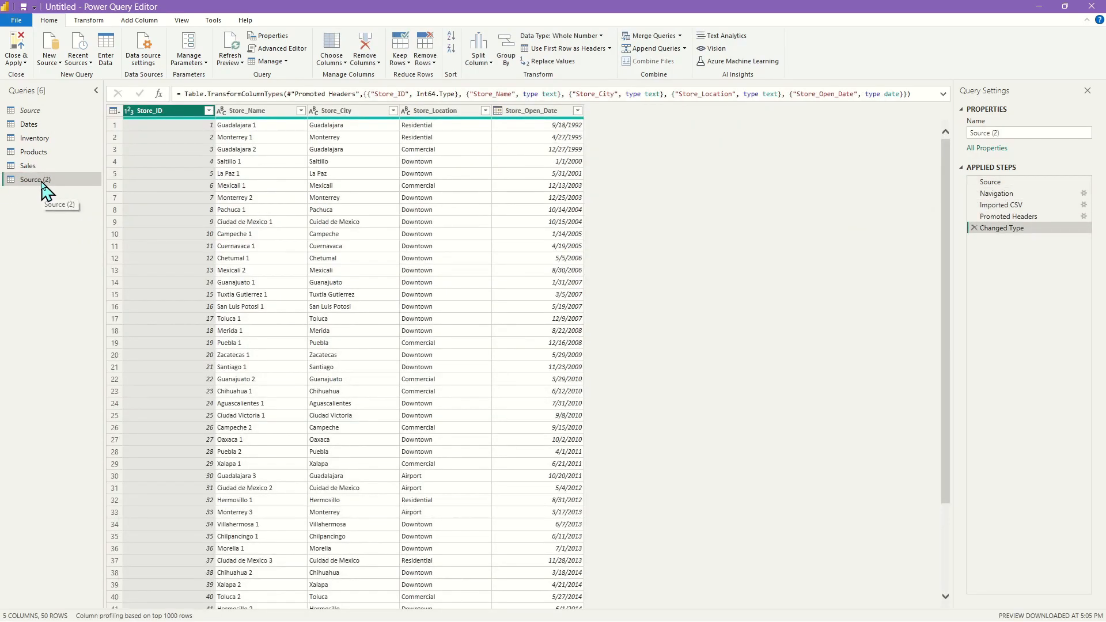
pyautogui.doubleClick(42, 181)
pyautogui.write('Stores')
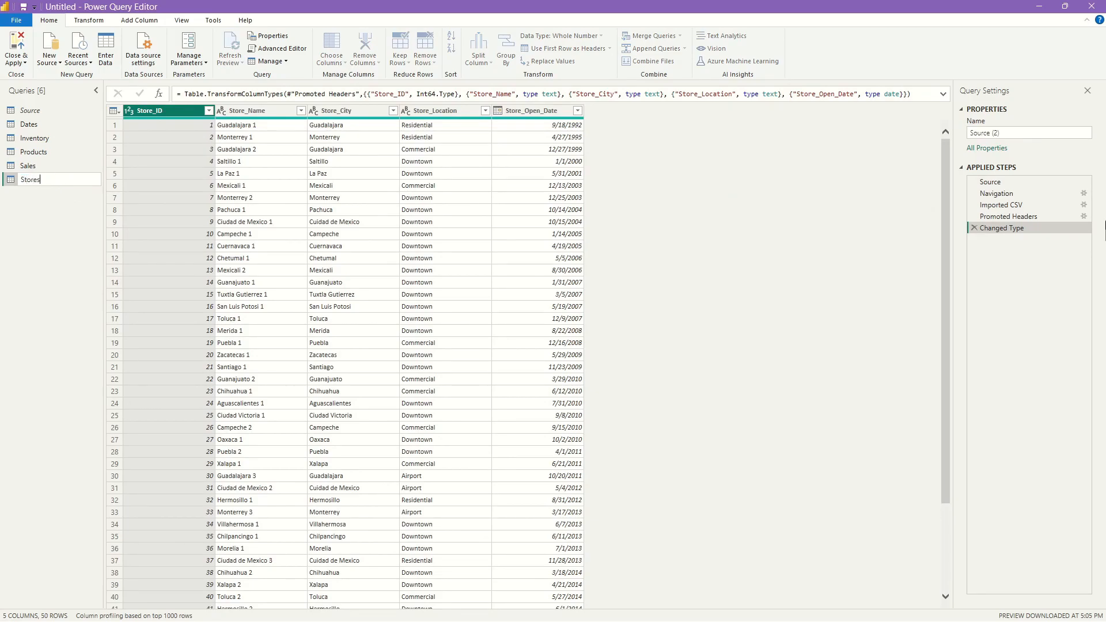
pyautogui.press('Return')
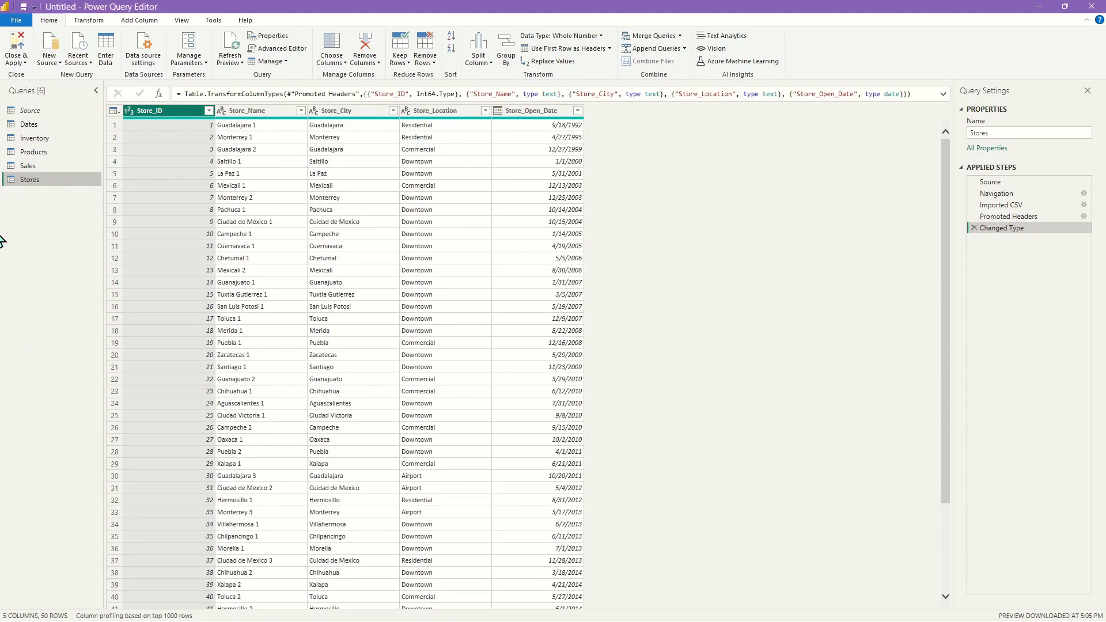
# Merge the Products query into the Sales query, matching on Product_ID with a Left Outer join
pyautogui.click(30, 167)
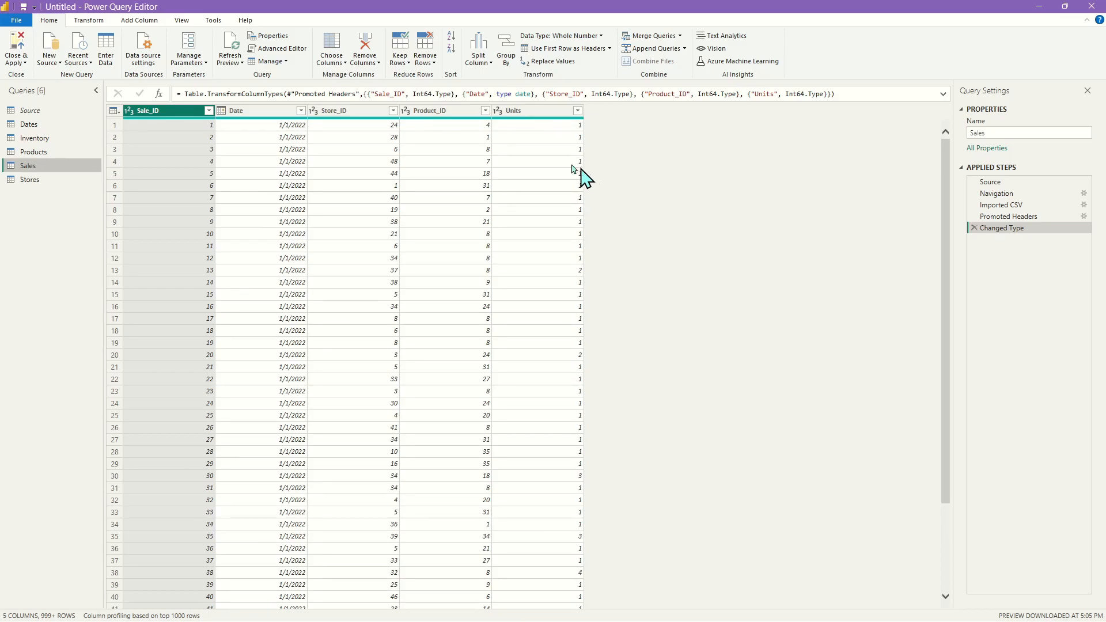
pyautogui.click(52, 152)
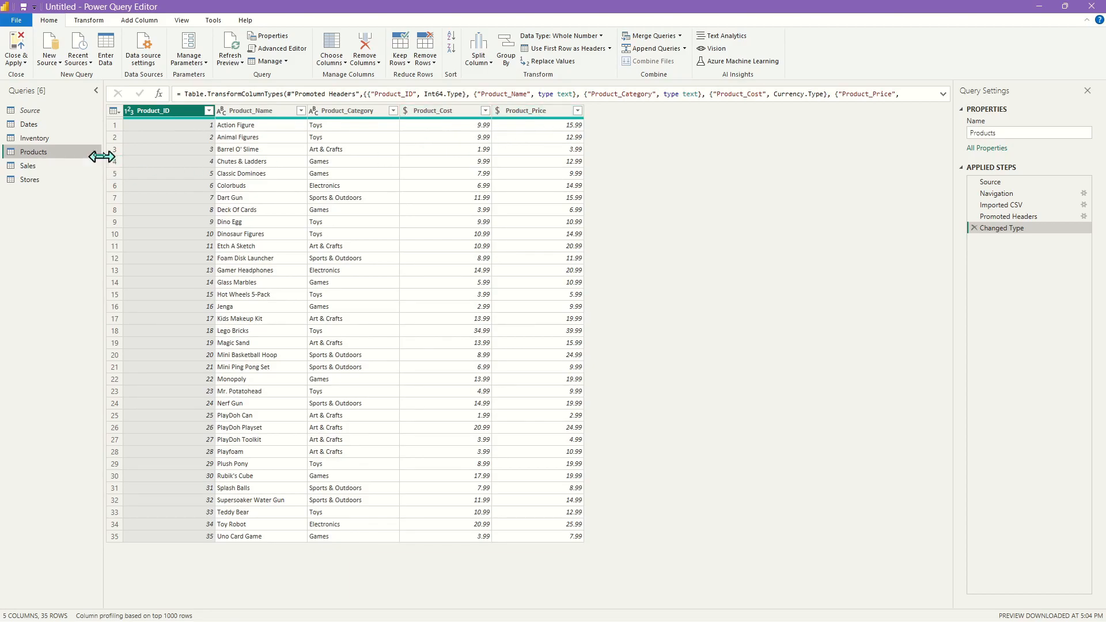
pyautogui.click(34, 166)
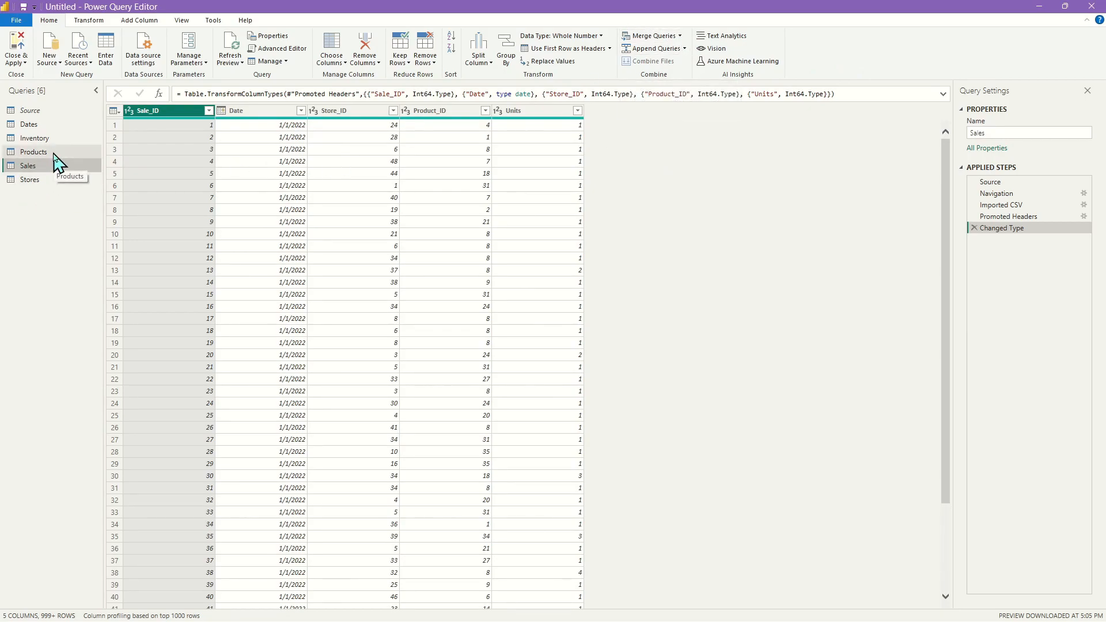
pyautogui.click(648, 42)
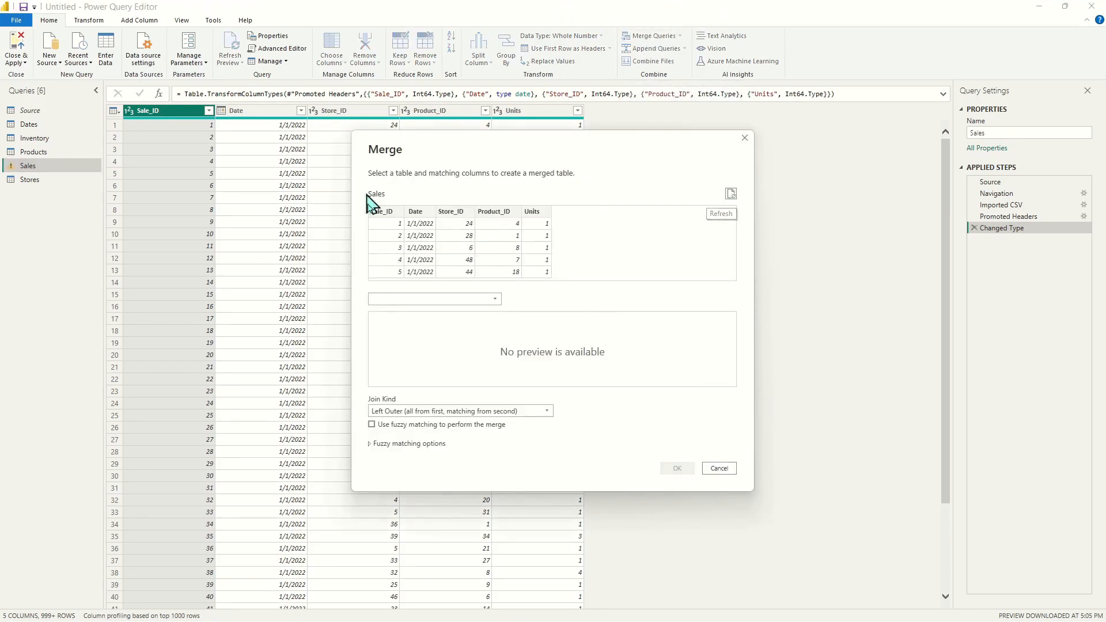
pyautogui.click(458, 412)
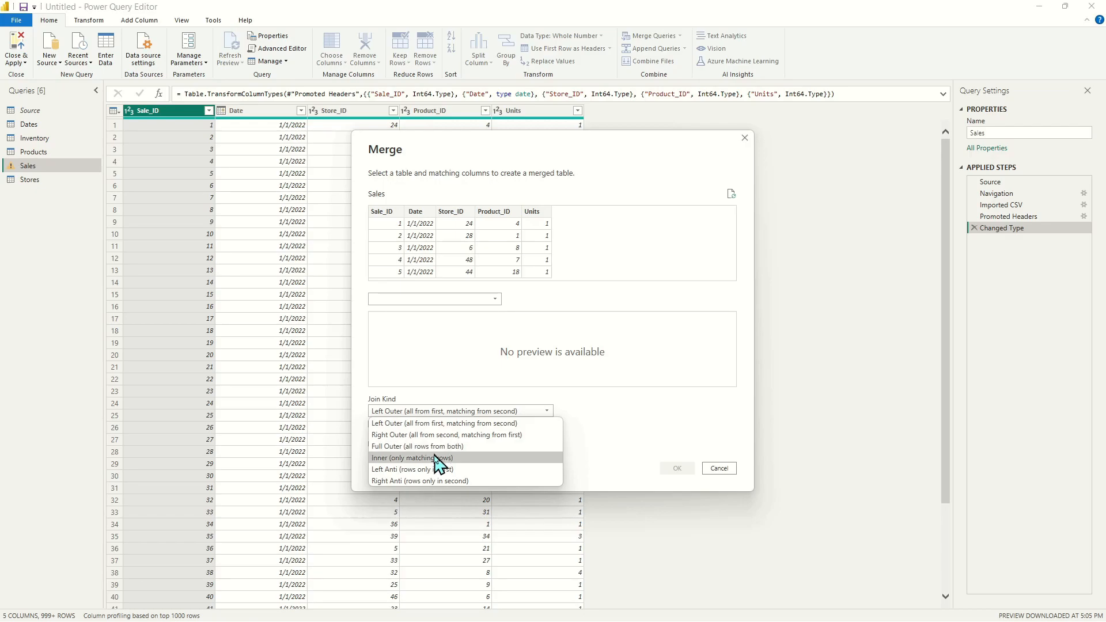
pyautogui.click(602, 417)
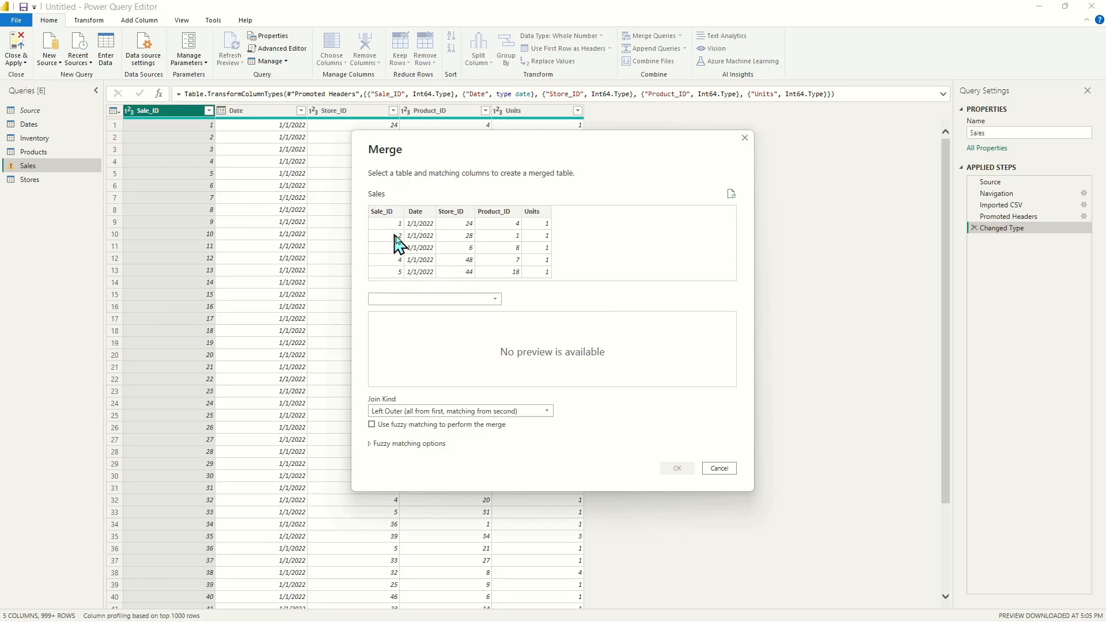
pyautogui.click(426, 299)
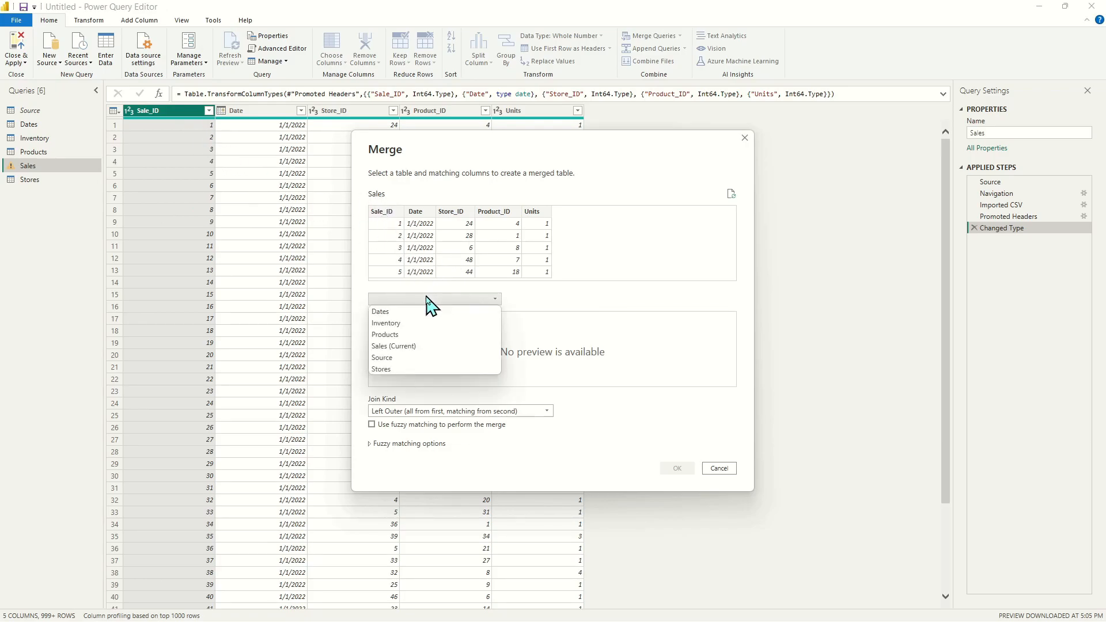
pyautogui.click(421, 335)
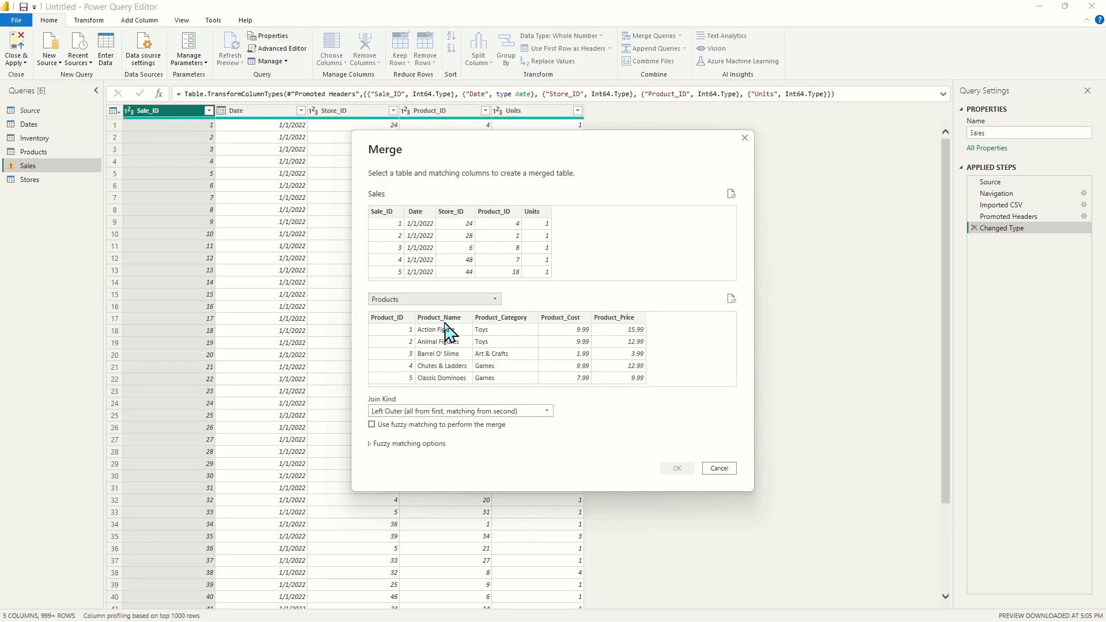
pyautogui.click(499, 213)
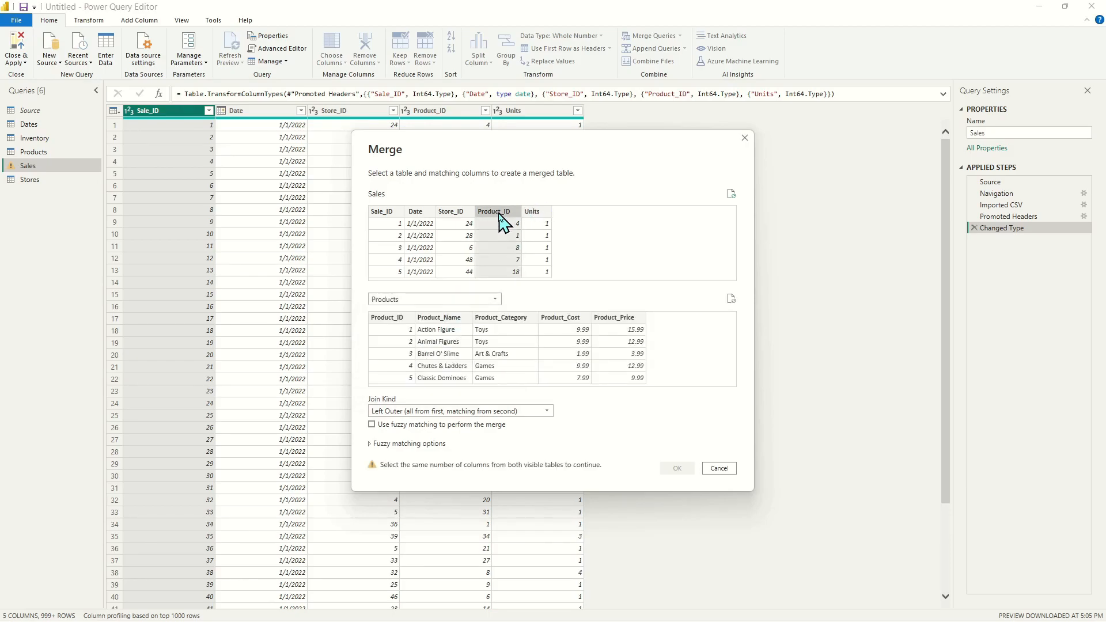
pyautogui.click(386, 318)
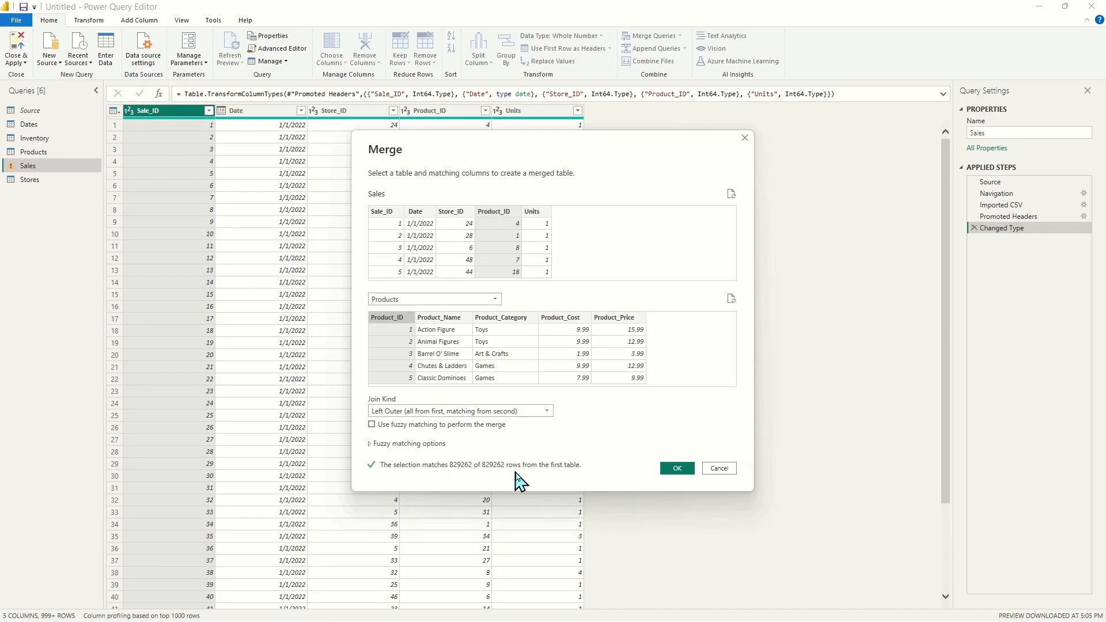
pyautogui.click(676, 468)
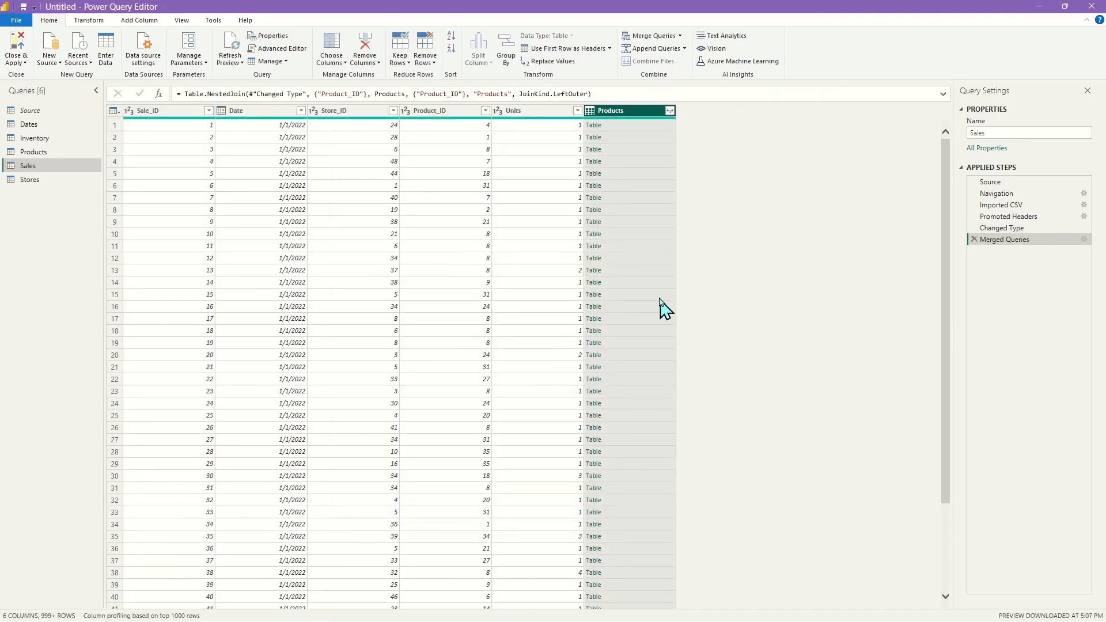
# Expand the merged Products column into only Product_Cost and Product_Price, without the original column name as prefix
pyautogui.click(671, 111)
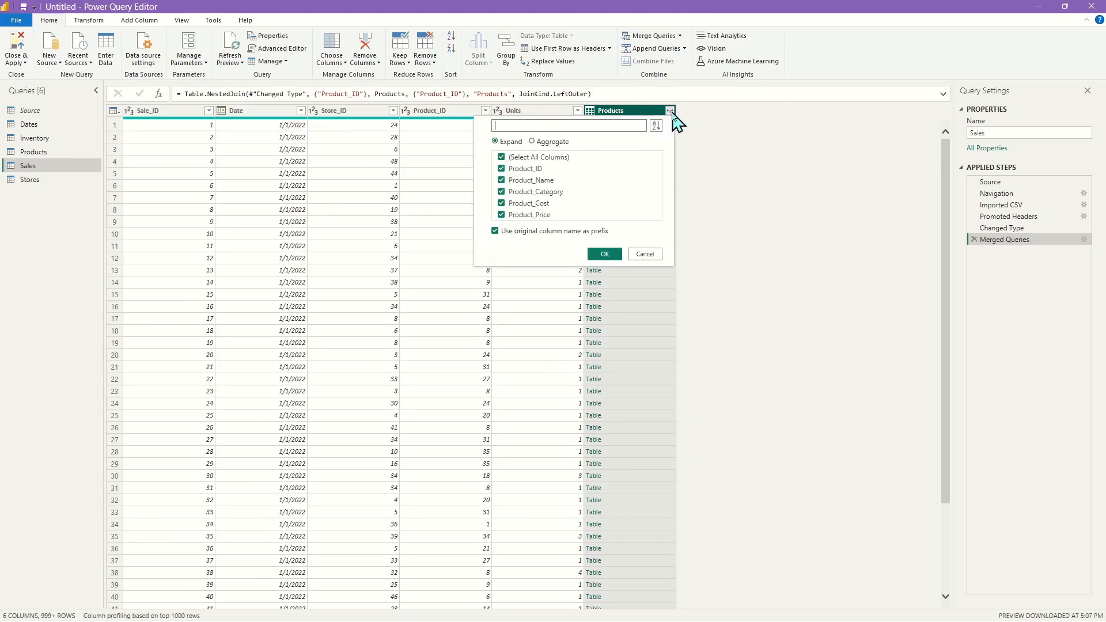
pyautogui.click(501, 191)
pyautogui.click(501, 203)
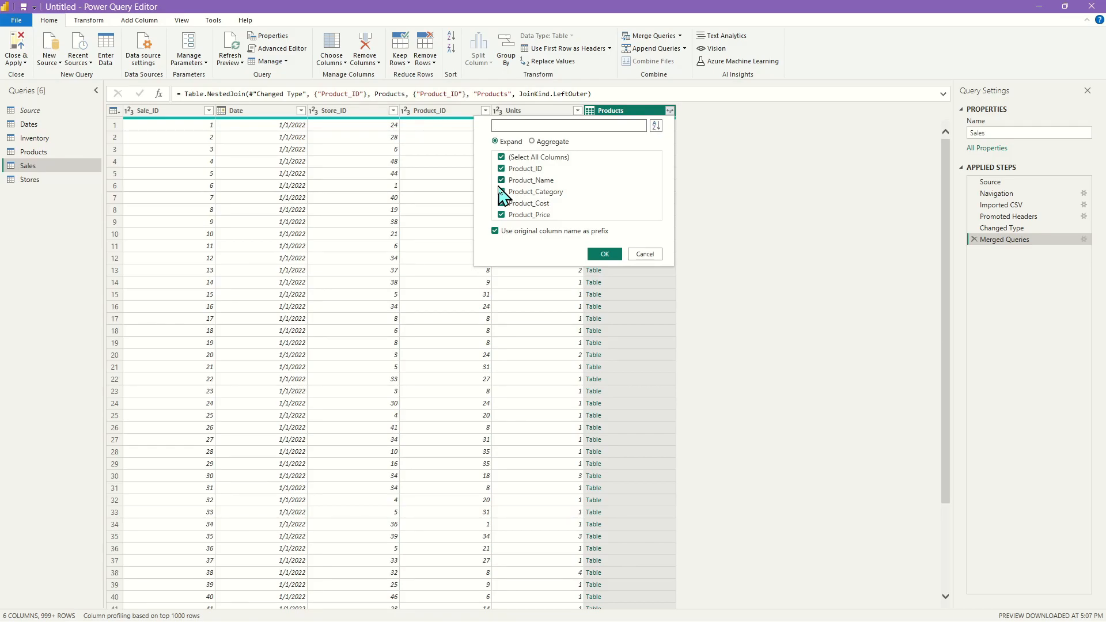
pyautogui.click(501, 157)
pyautogui.click(501, 204)
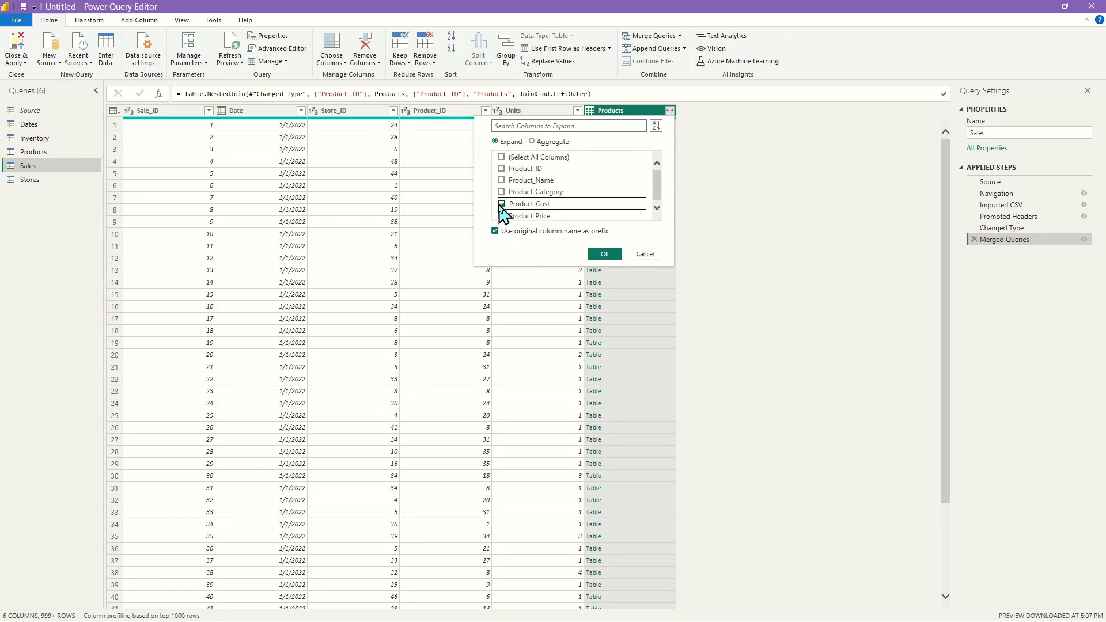
pyautogui.click(501, 216)
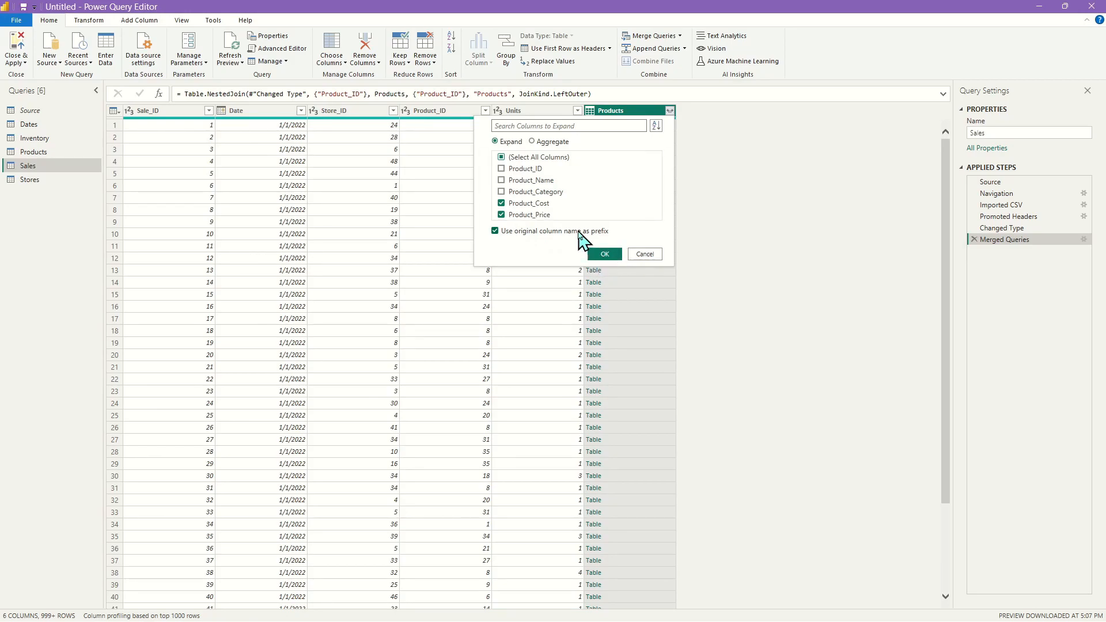
pyautogui.click(495, 231)
pyautogui.click(605, 255)
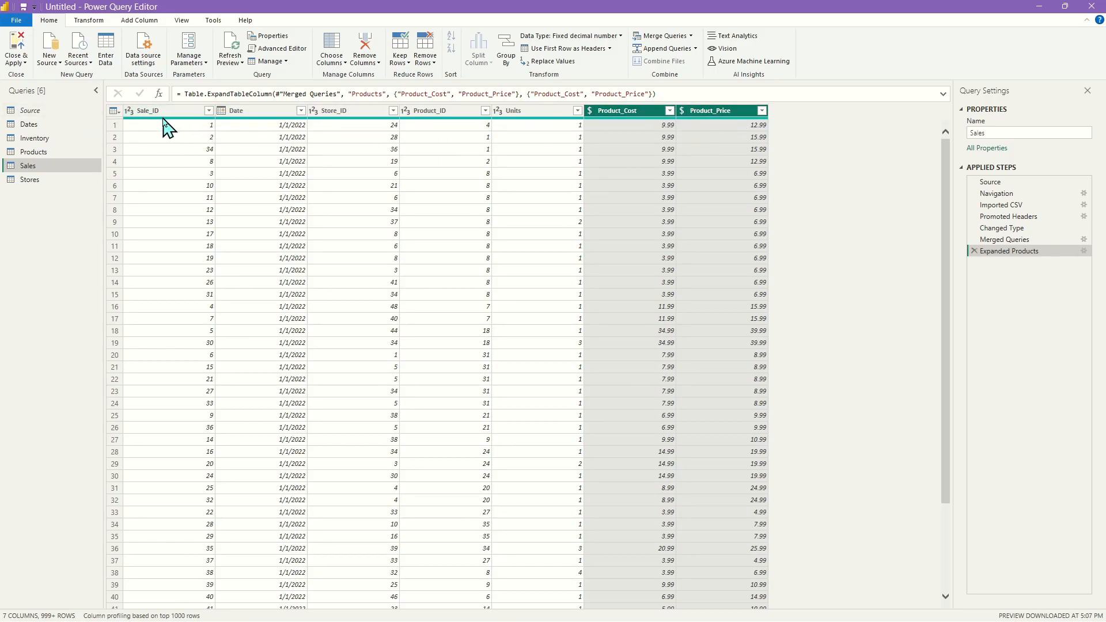
# Add a column that multiplies Units by Product_Cost and name it Total_Cost
pyautogui.moveTo(168, 120)
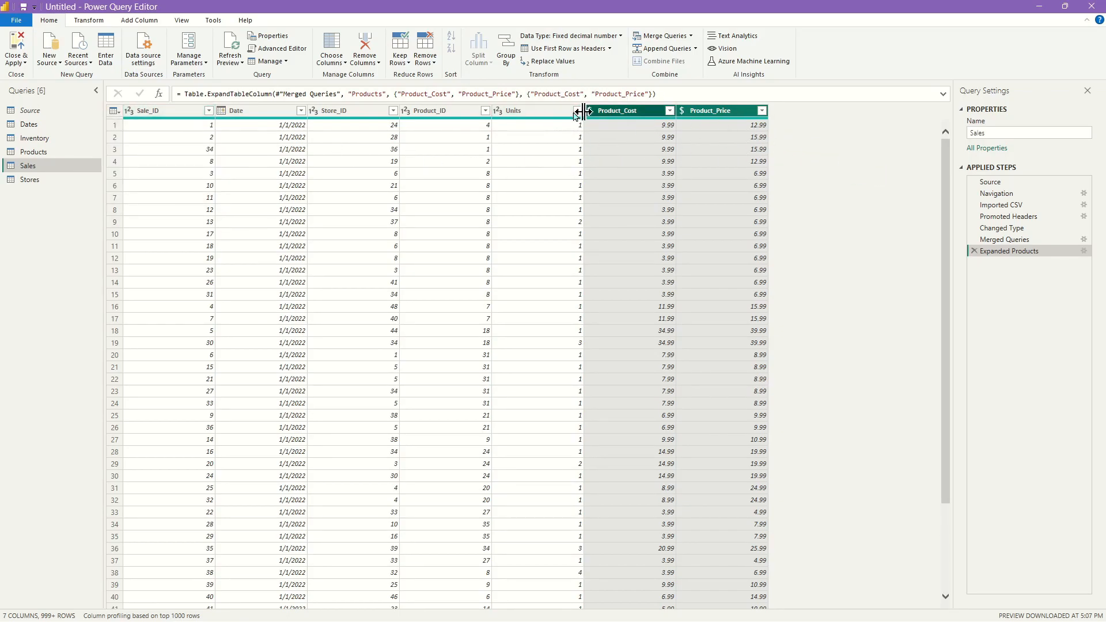
pyautogui.click(540, 111)
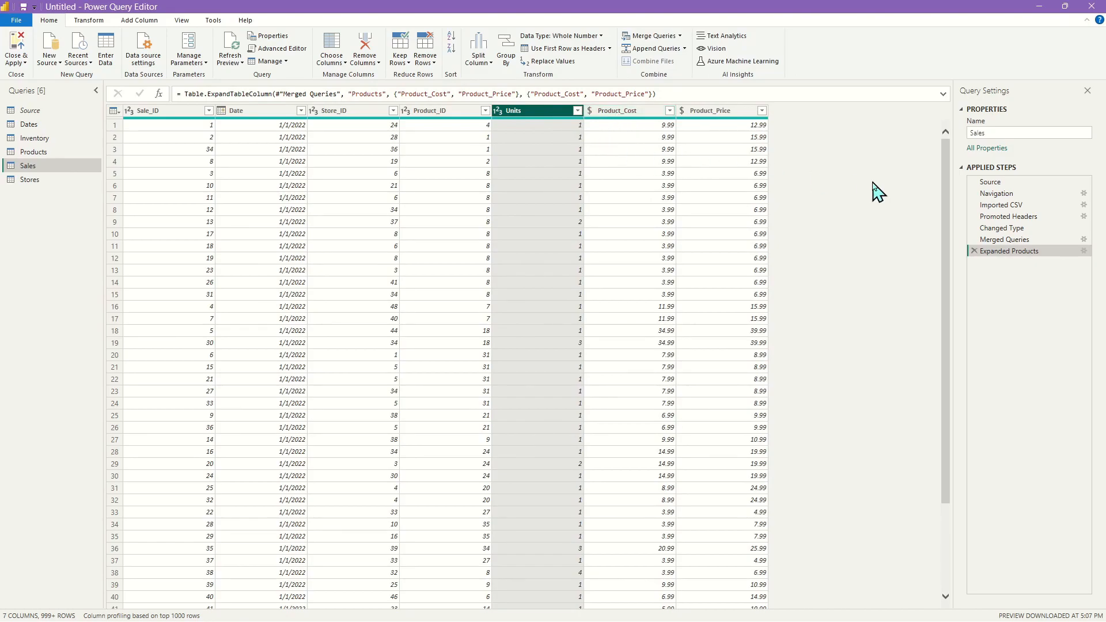
pyautogui.keyDown('ctrl'); pyautogui.click(618, 111); pyautogui.keyUp('ctrl')
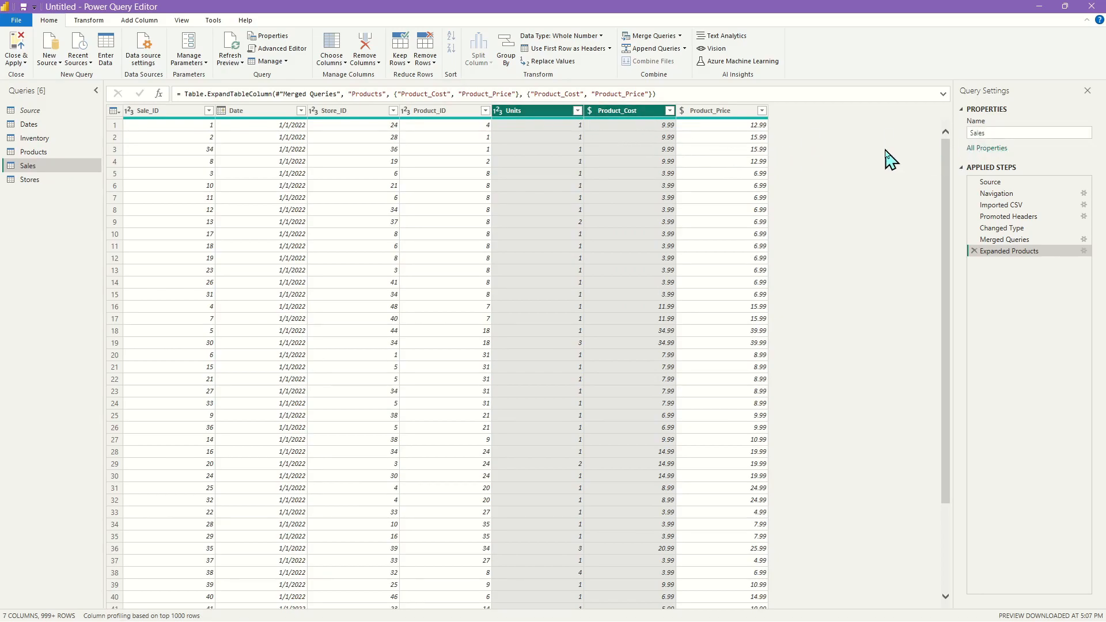
pyautogui.click(541, 112)
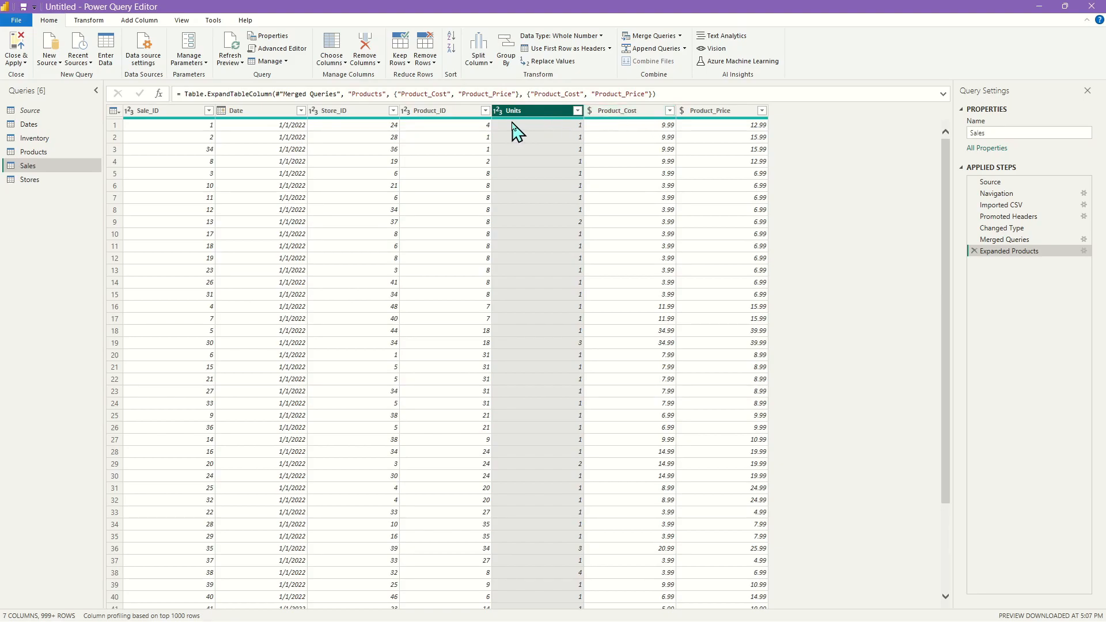
pyautogui.keyDown('ctrl'); pyautogui.click(641, 113); pyautogui.keyUp('ctrl')
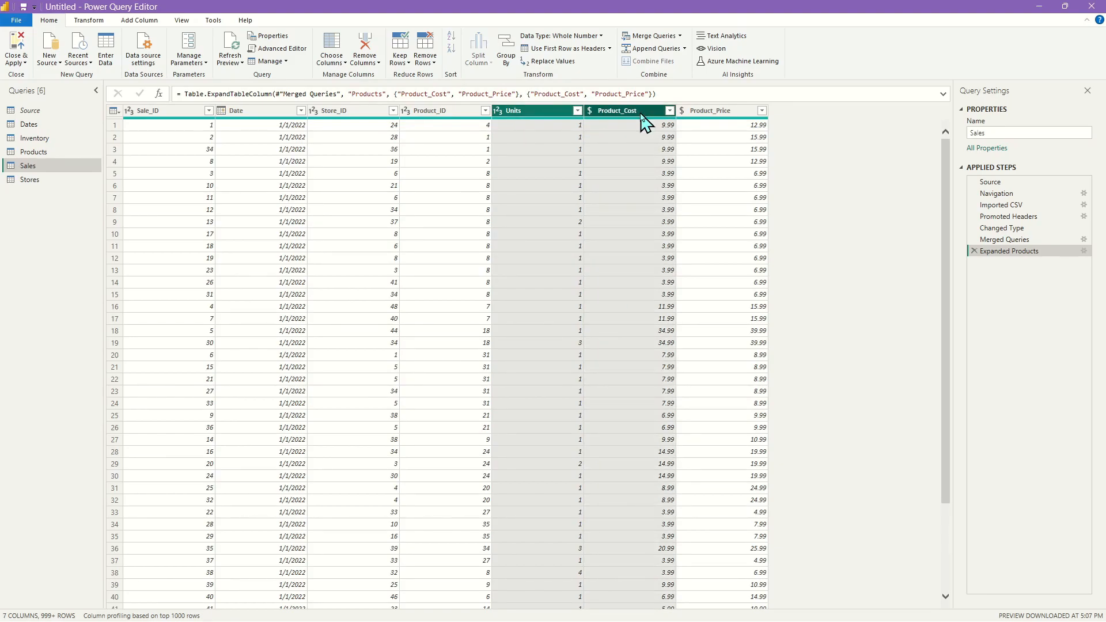
pyautogui.click(140, 21)
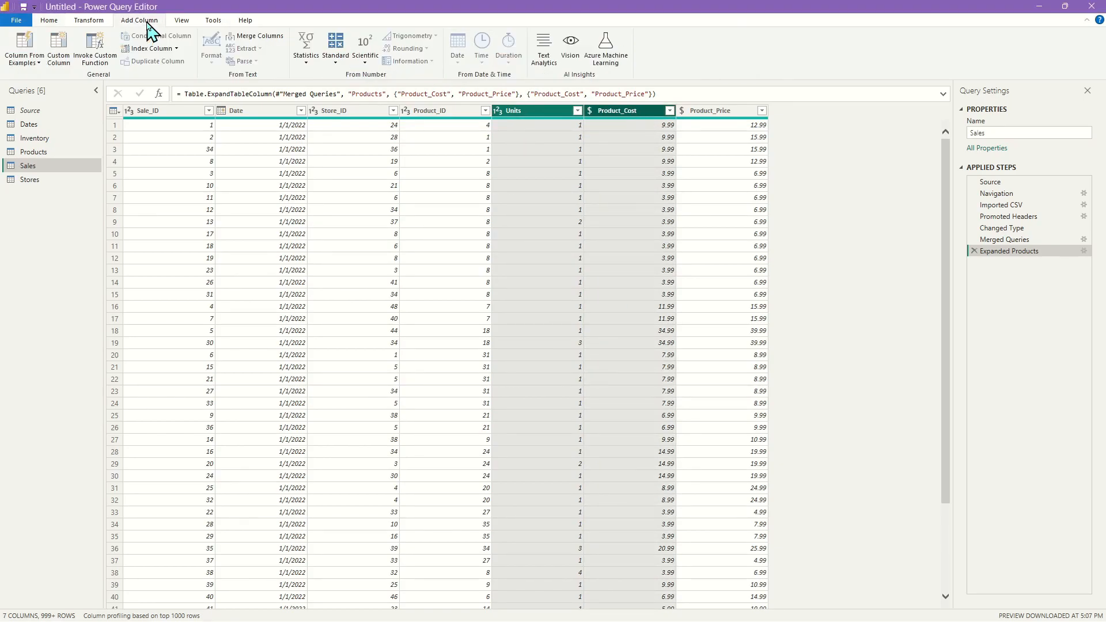
pyautogui.click(334, 65)
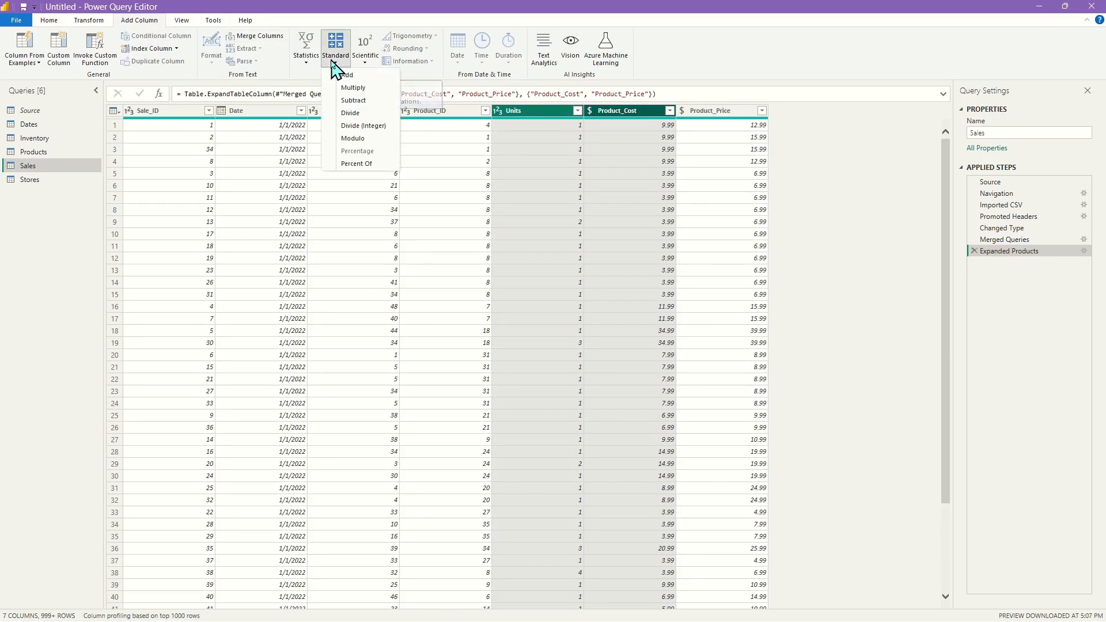
pyautogui.click(349, 88)
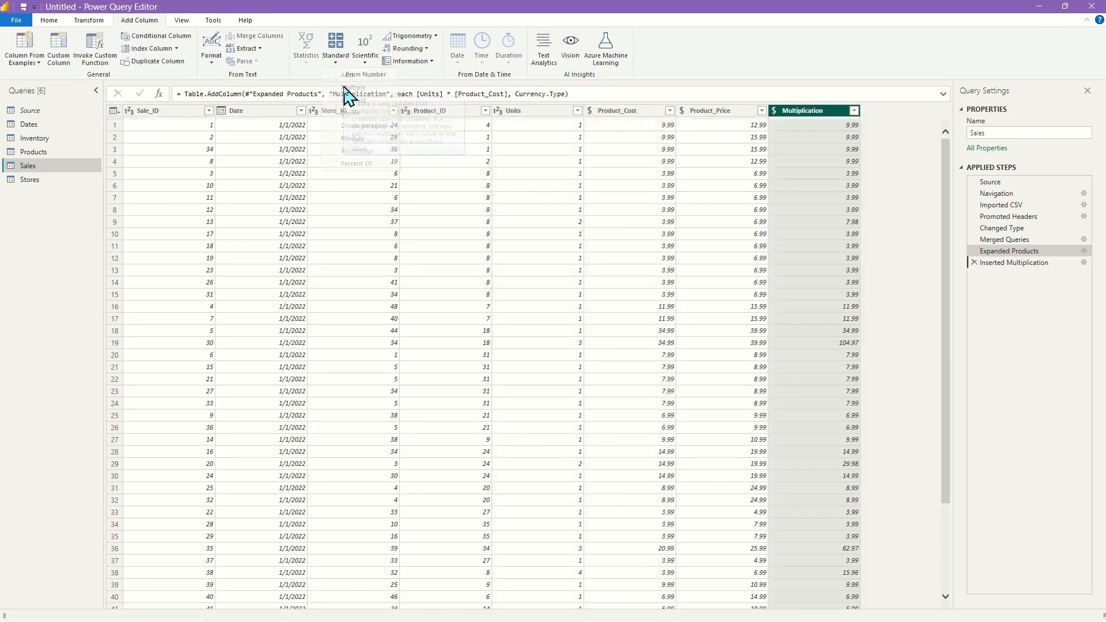
pyautogui.doubleClick(810, 110)
pyautogui.write('Total_Cost')
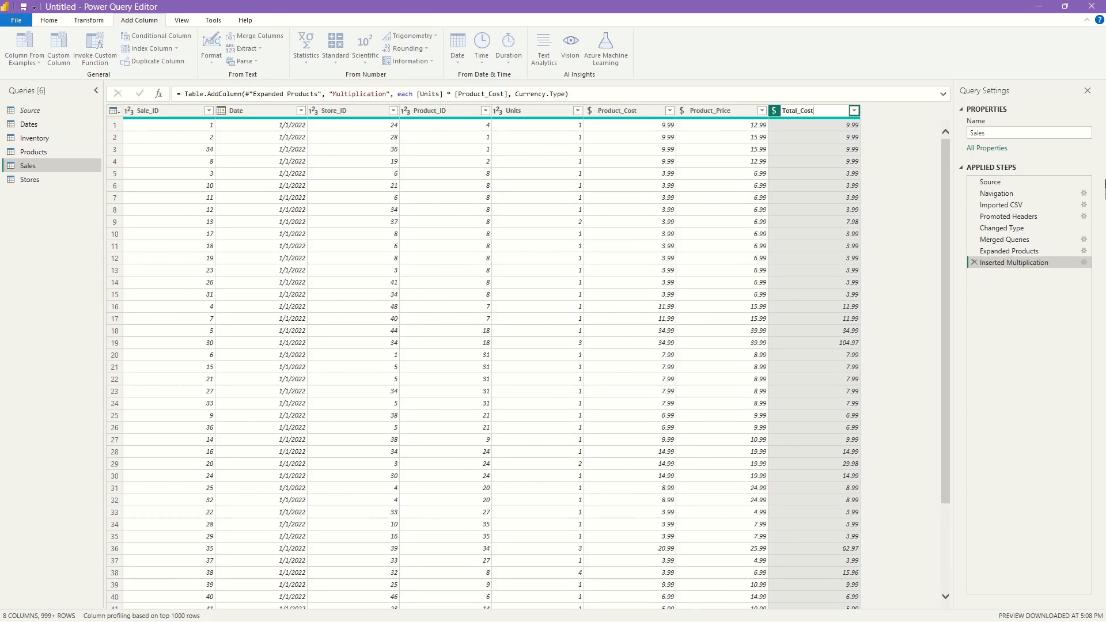
pyautogui.press('Return')
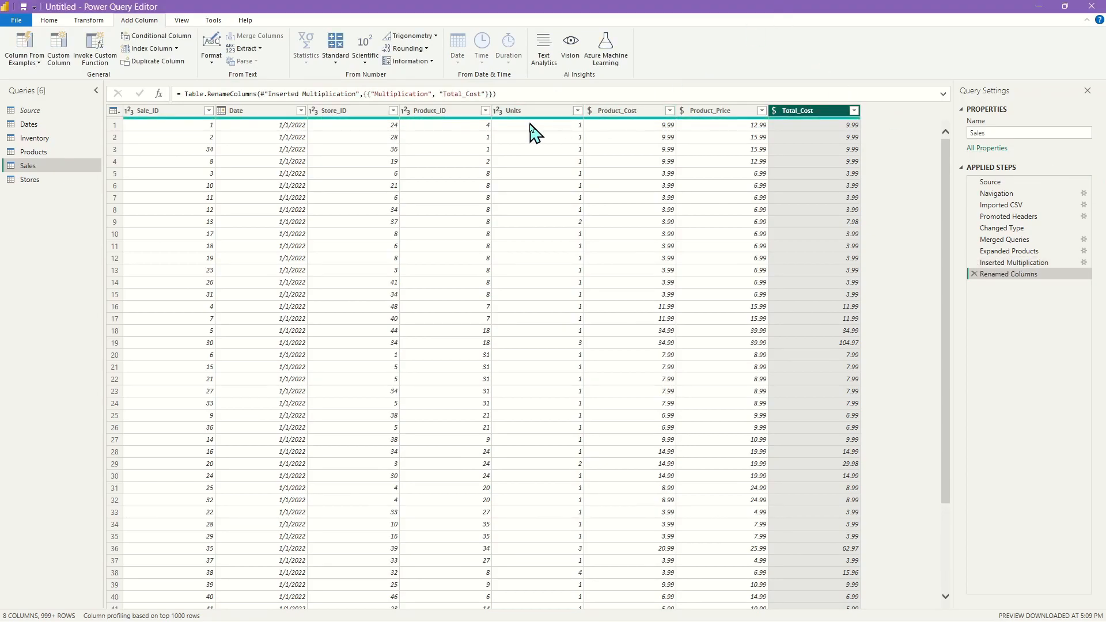
# Sort the Sales table by Units in descending order and check the first row's Product_Cost and Total_Cost values
pyautogui.rightClick(565, 118)
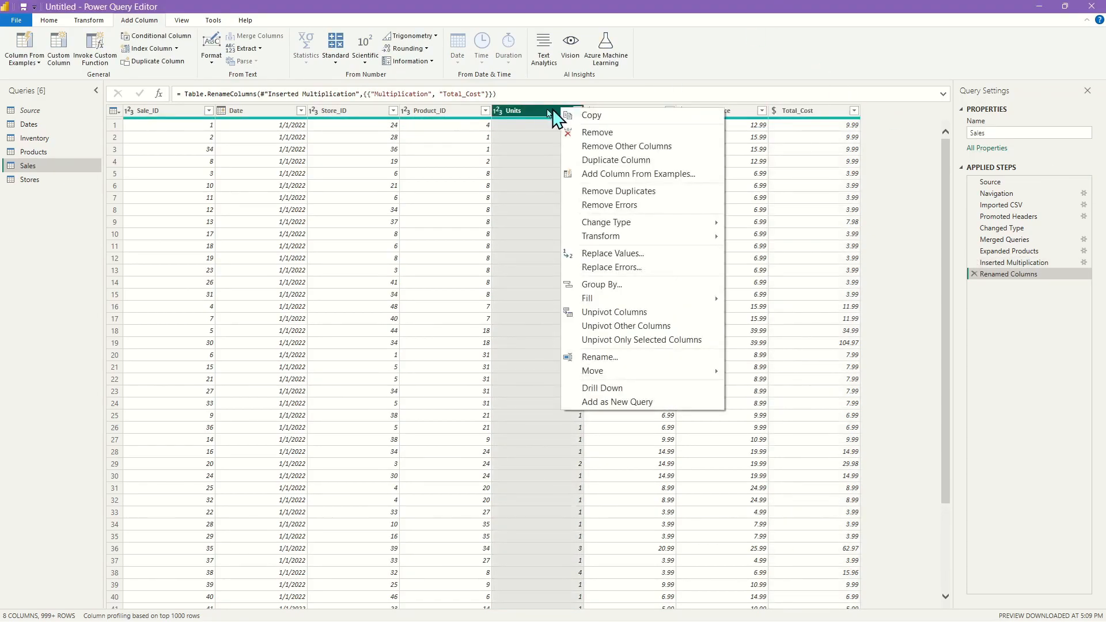
pyautogui.click(529, 116)
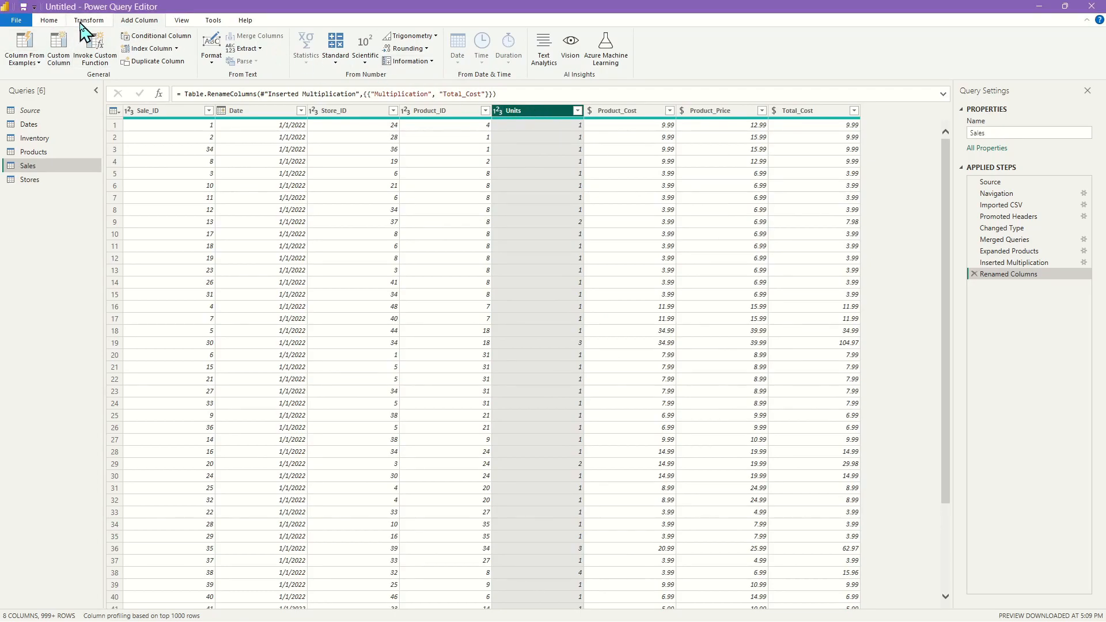
pyautogui.click(52, 21)
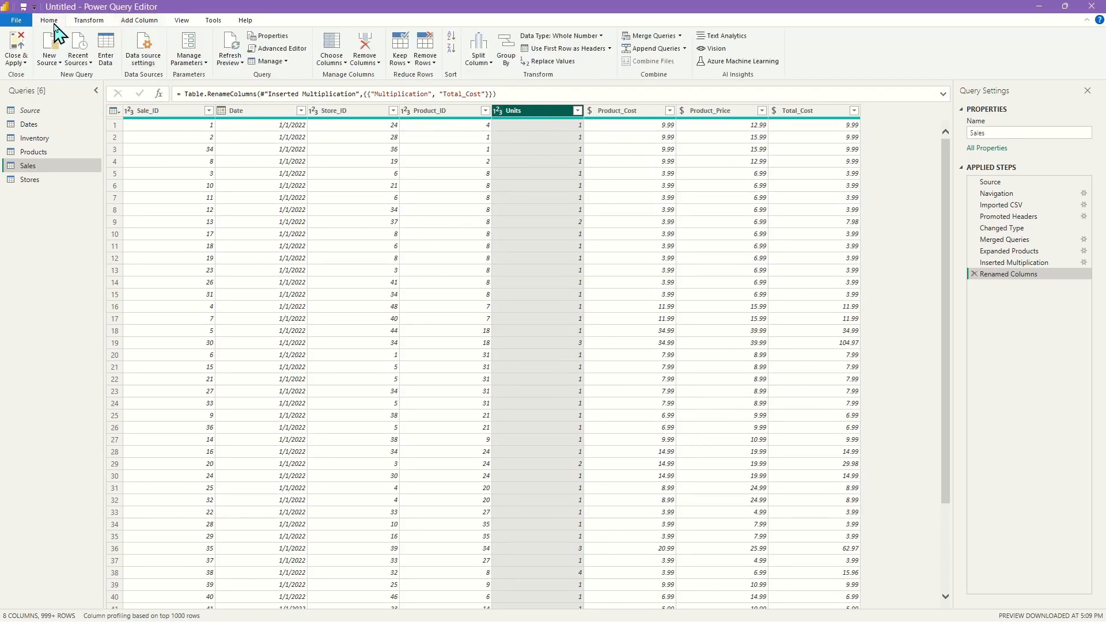
pyautogui.click(452, 48)
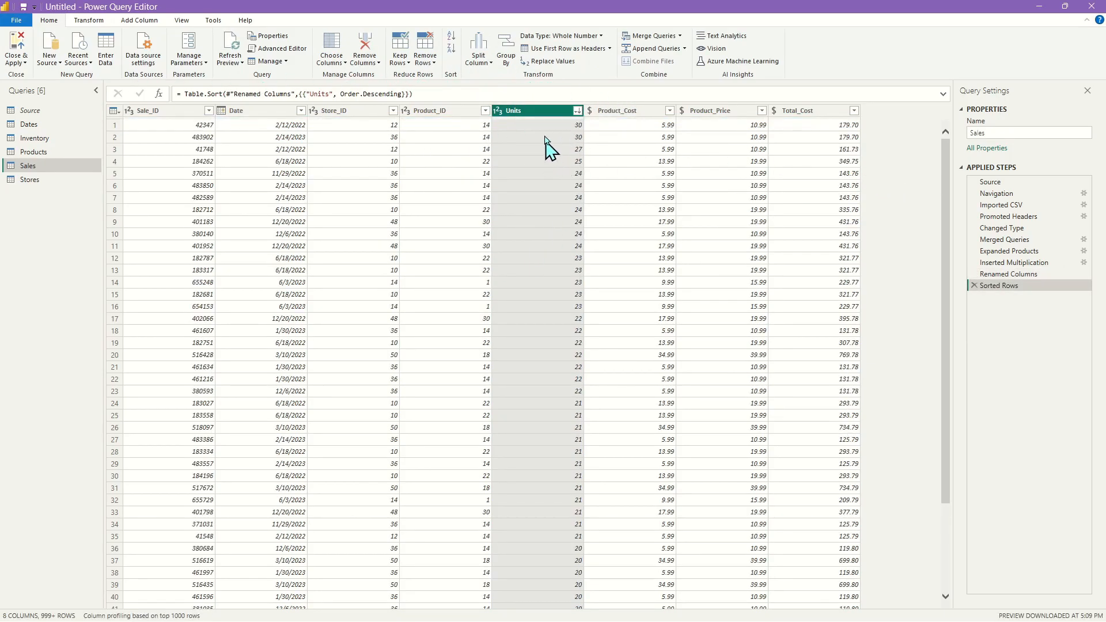
pyautogui.click(780, 137)
pyautogui.click(663, 137)
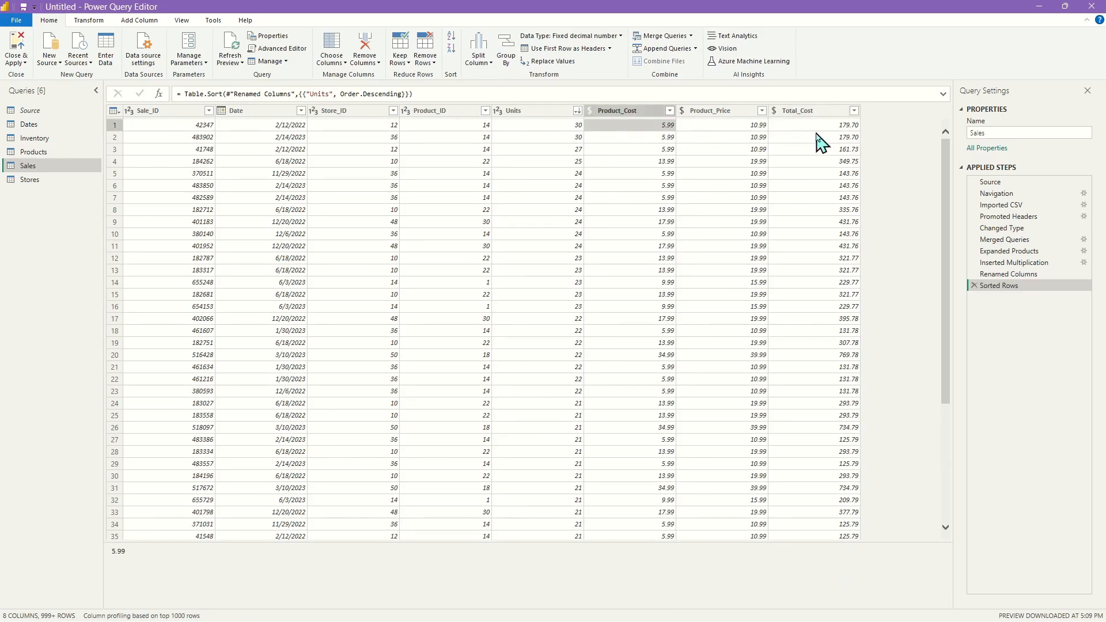
pyautogui.click(830, 126)
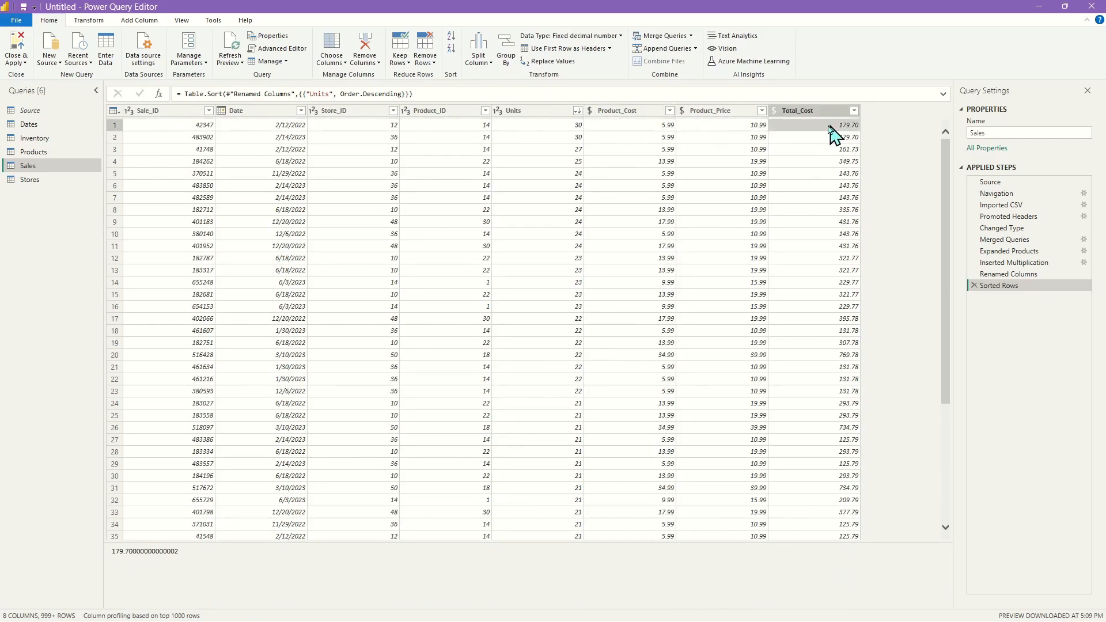
pyautogui.click(638, 127)
pyautogui.click(830, 126)
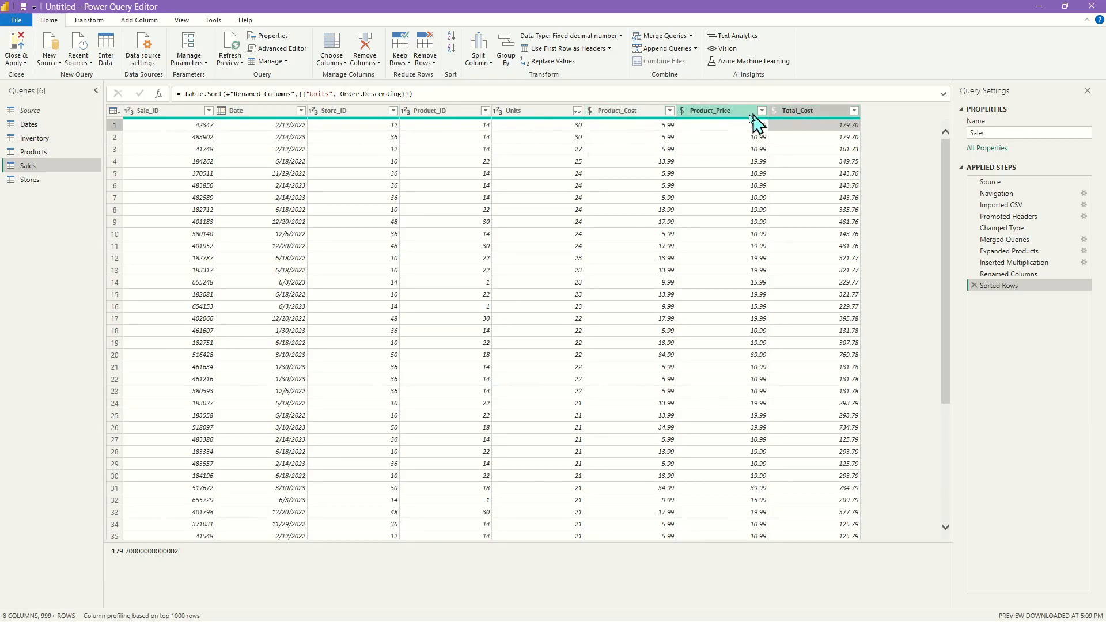
# Add a column that multiplies Units by Product_Price and name it Total_Revenue
pyautogui.click(518, 112)
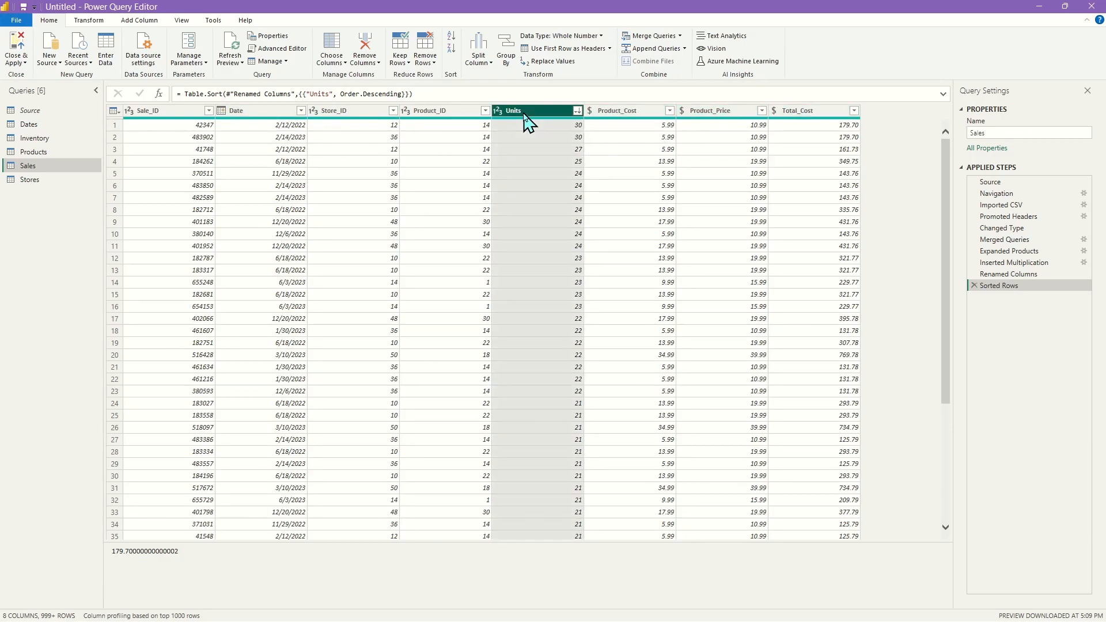
pyautogui.keyDown('ctrl'); pyautogui.click(727, 112); pyautogui.keyUp('ctrl')
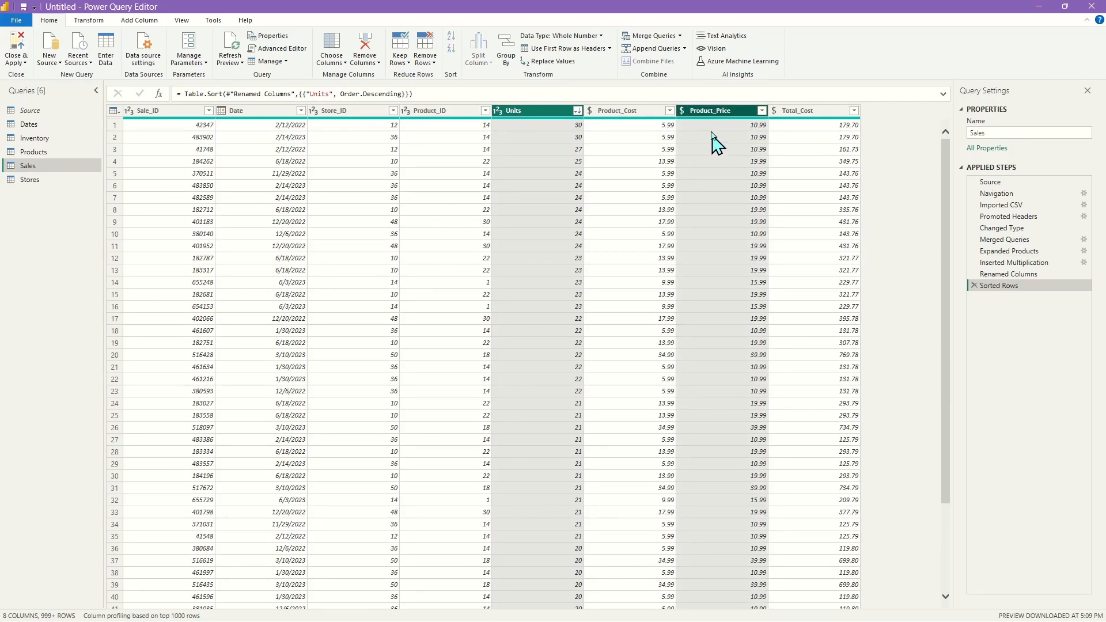
pyautogui.click(717, 118)
pyautogui.click(540, 112)
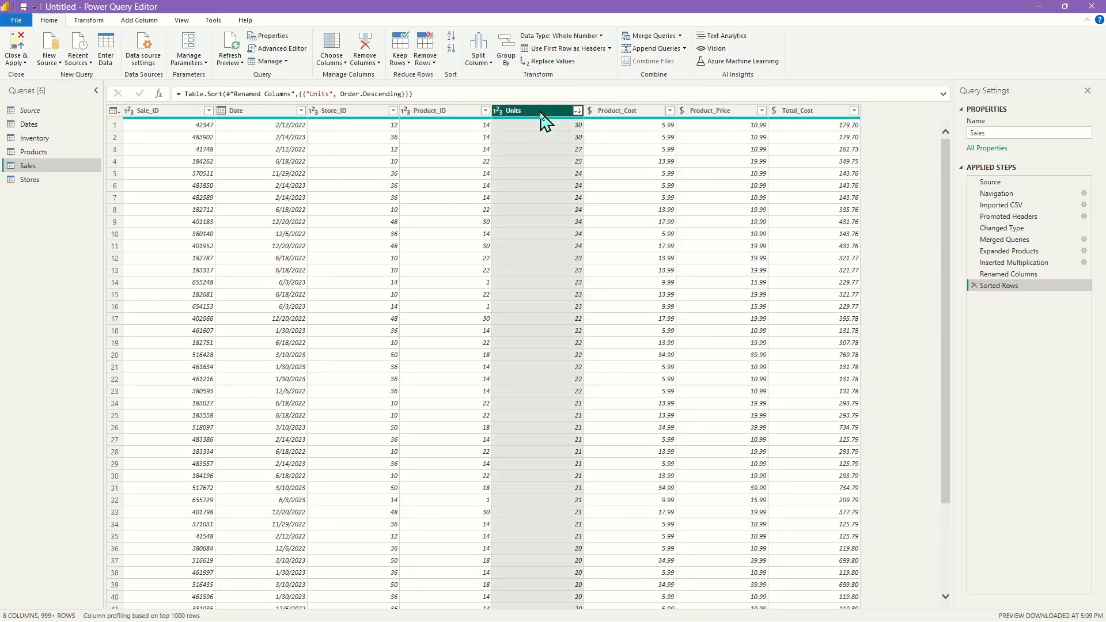
pyautogui.keyDown('ctrl'); pyautogui.click(731, 115); pyautogui.keyUp('ctrl')
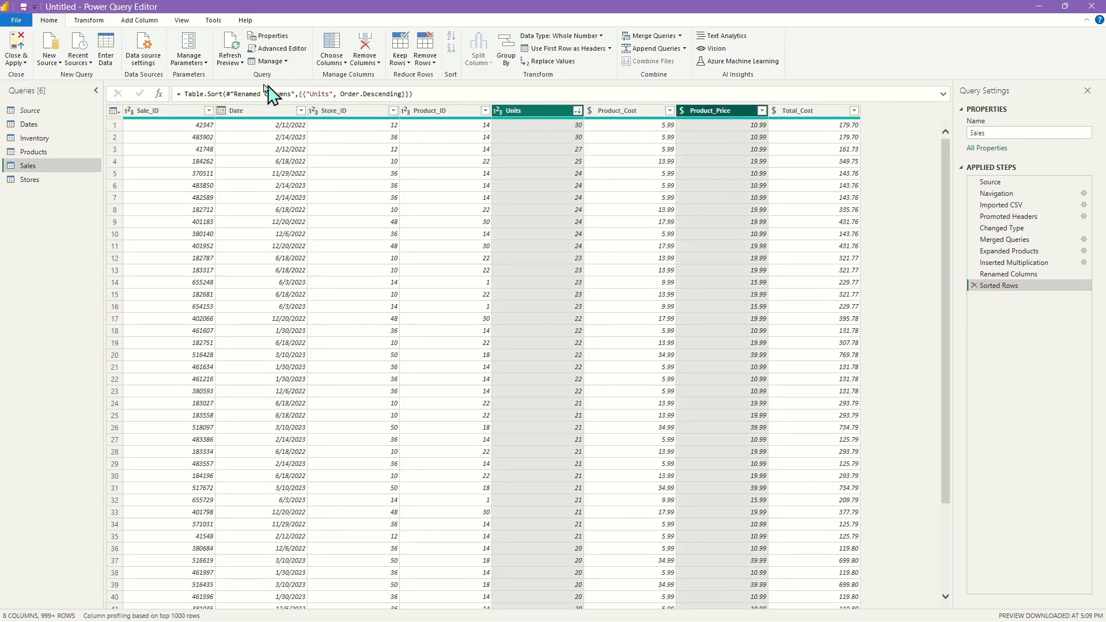
pyautogui.click(138, 20)
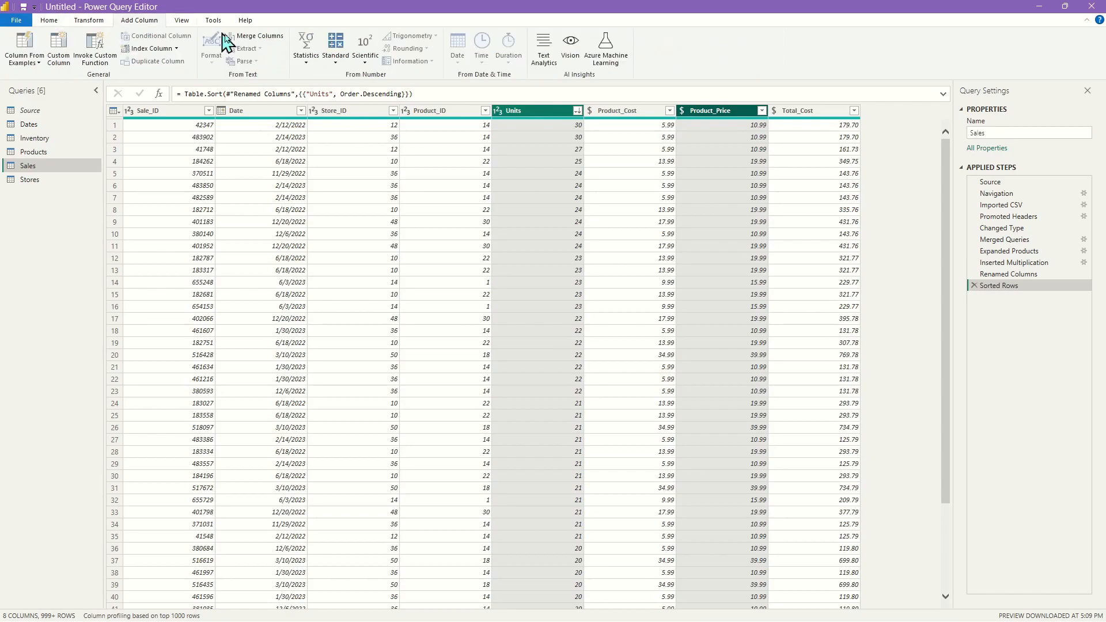
pyautogui.click(334, 63)
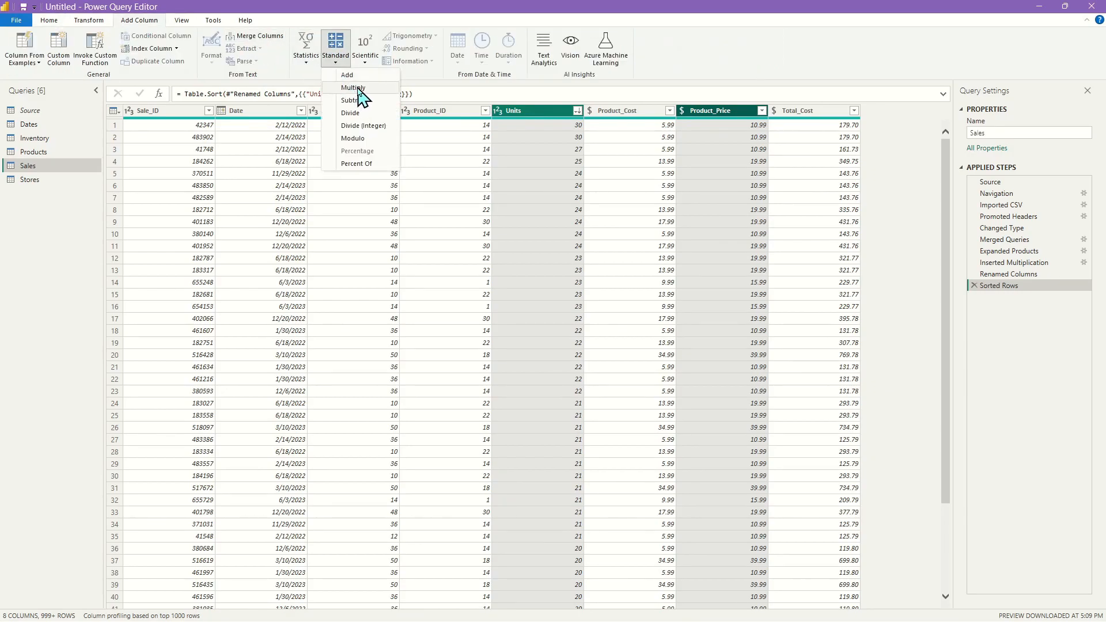
pyautogui.click(358, 88)
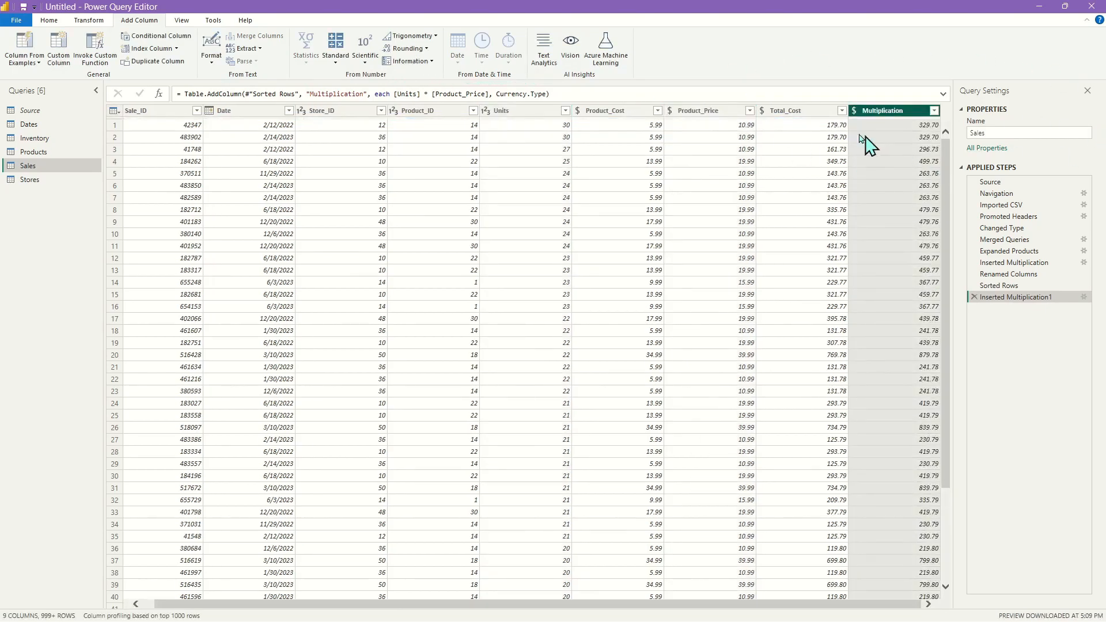
pyautogui.doubleClick(898, 110)
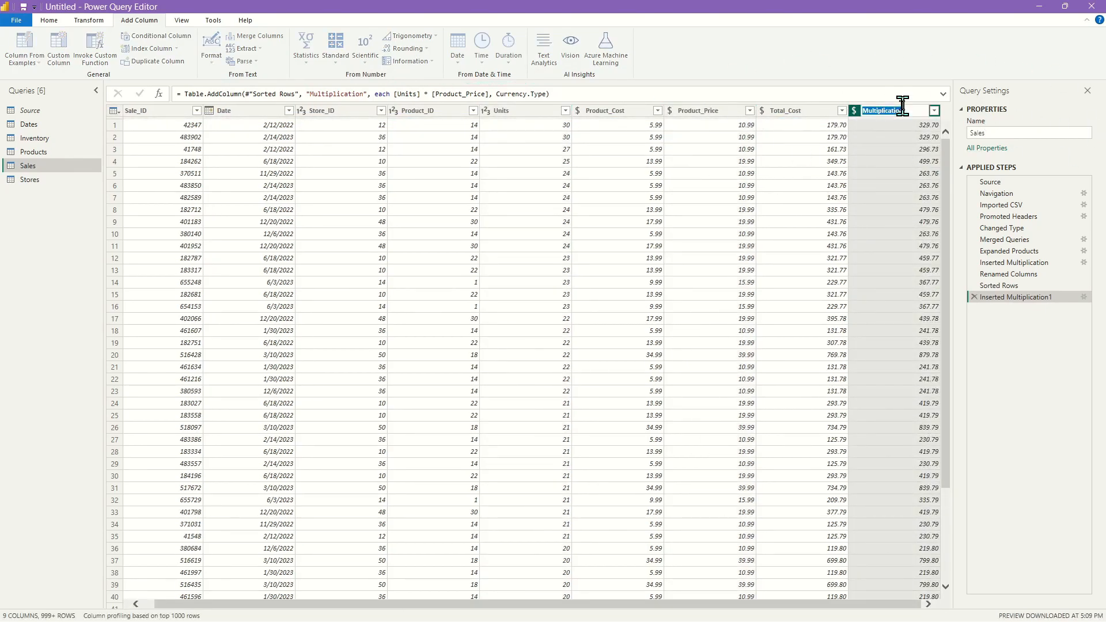
pyautogui.write('Total_Revenue')
pyautogui.press('Return')
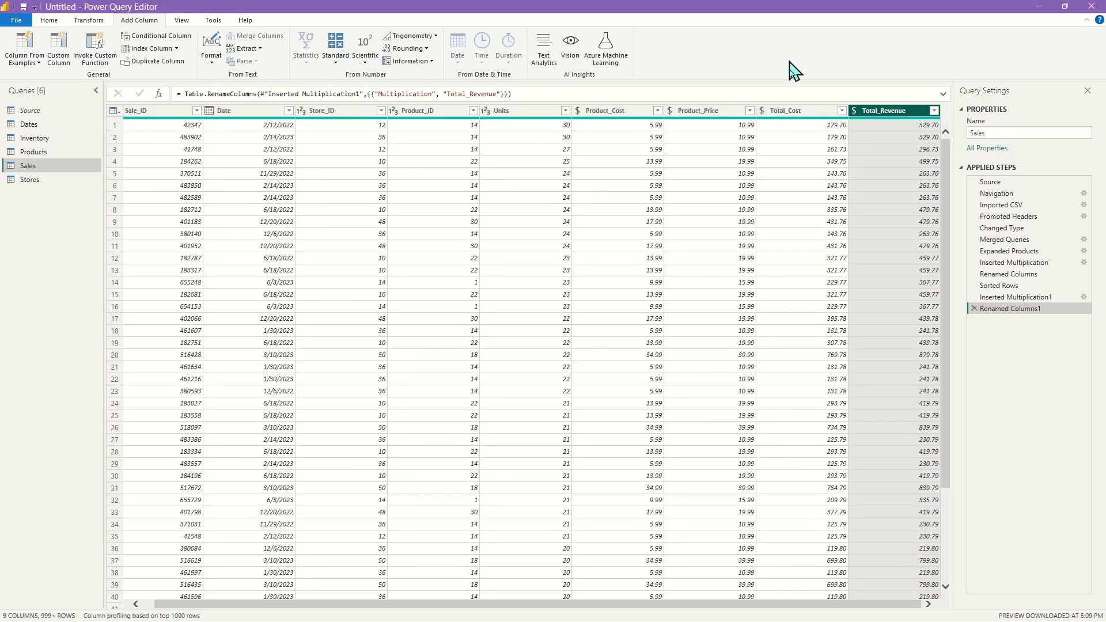
# Add a column to Sales that subtracts Total_Cost from Total_Revenue and name it Total_Profit
pyautogui.keyDown('ctrl'); pyautogui.click(801, 119); pyautogui.keyUp('ctrl')
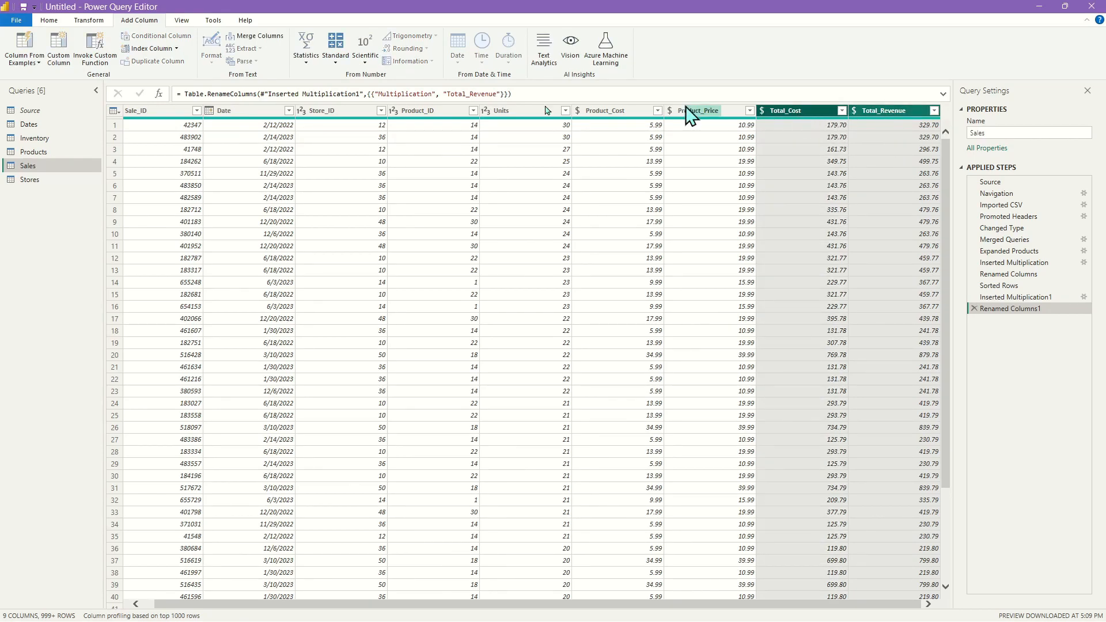
pyautogui.click(338, 62)
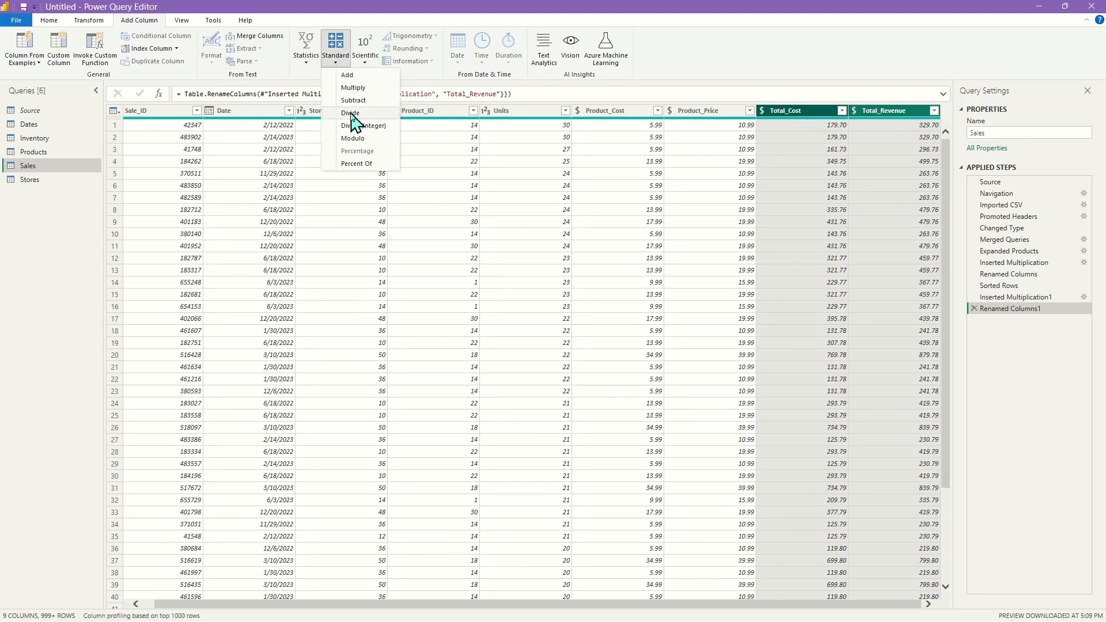
pyautogui.click(352, 100)
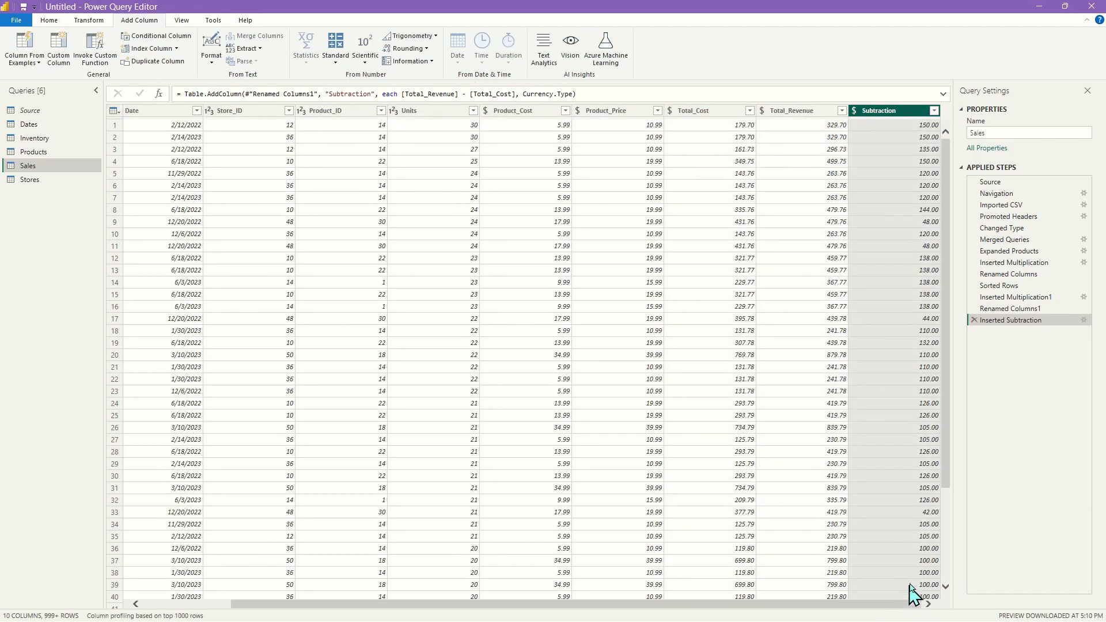
pyautogui.doubleClick(893, 116)
pyautogui.write('Total Profit')
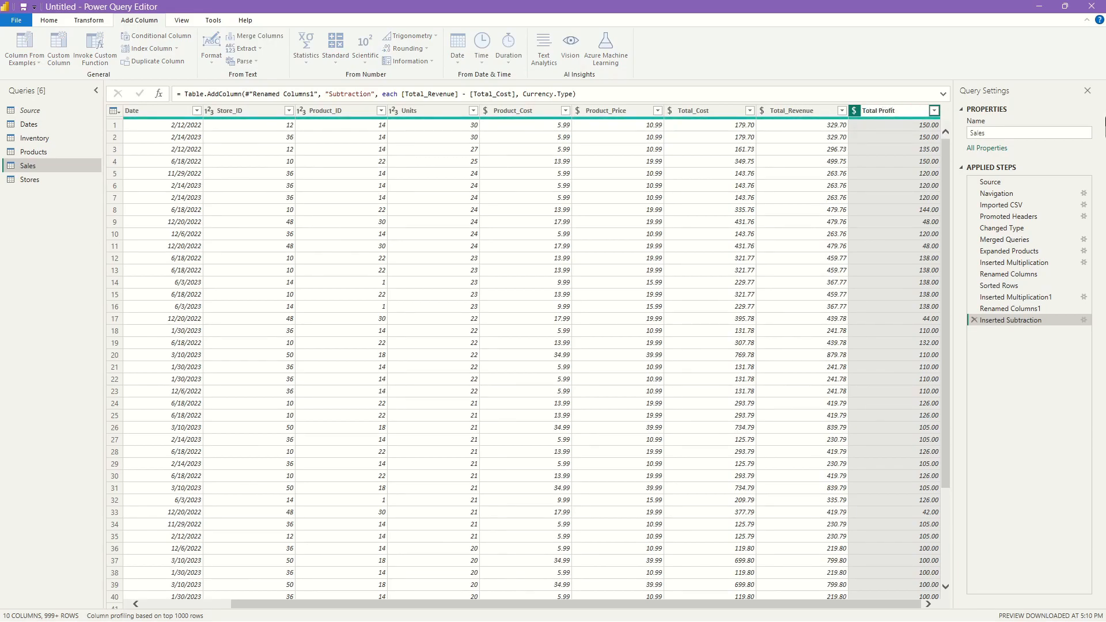
pyautogui.press('Return')
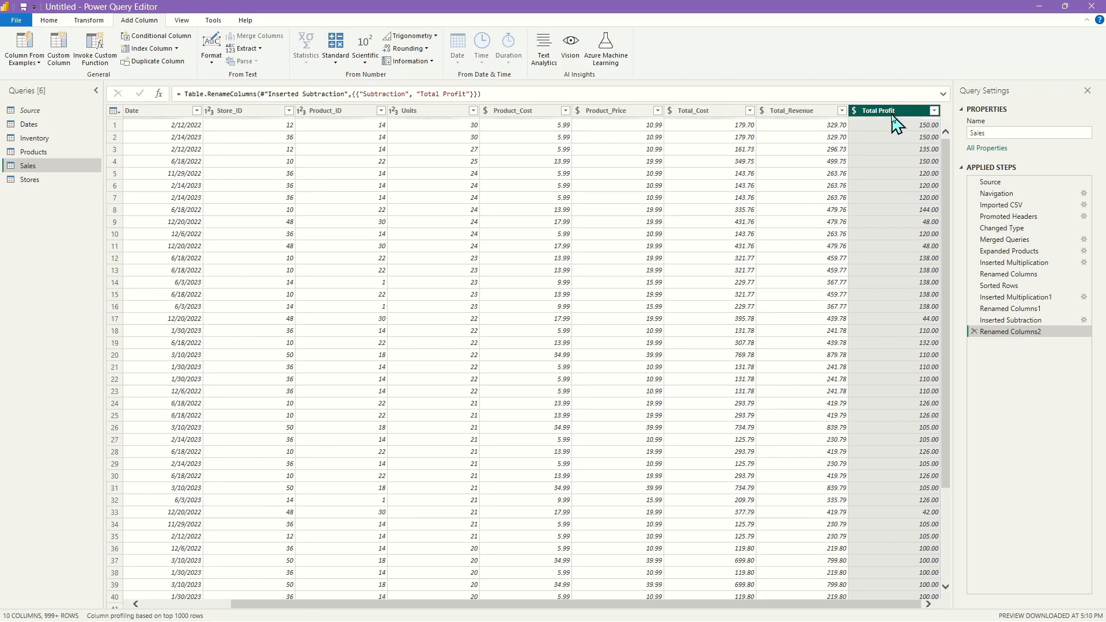
pyautogui.doubleClick(893, 114)
pyautogui.write('_Profit')
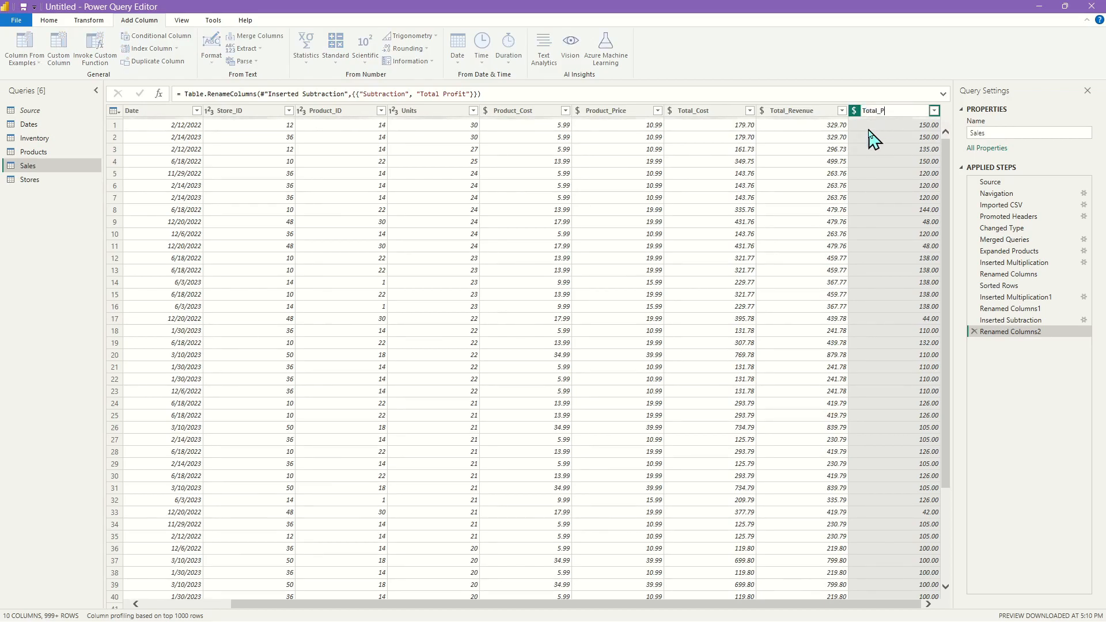
pyautogui.press('Return')
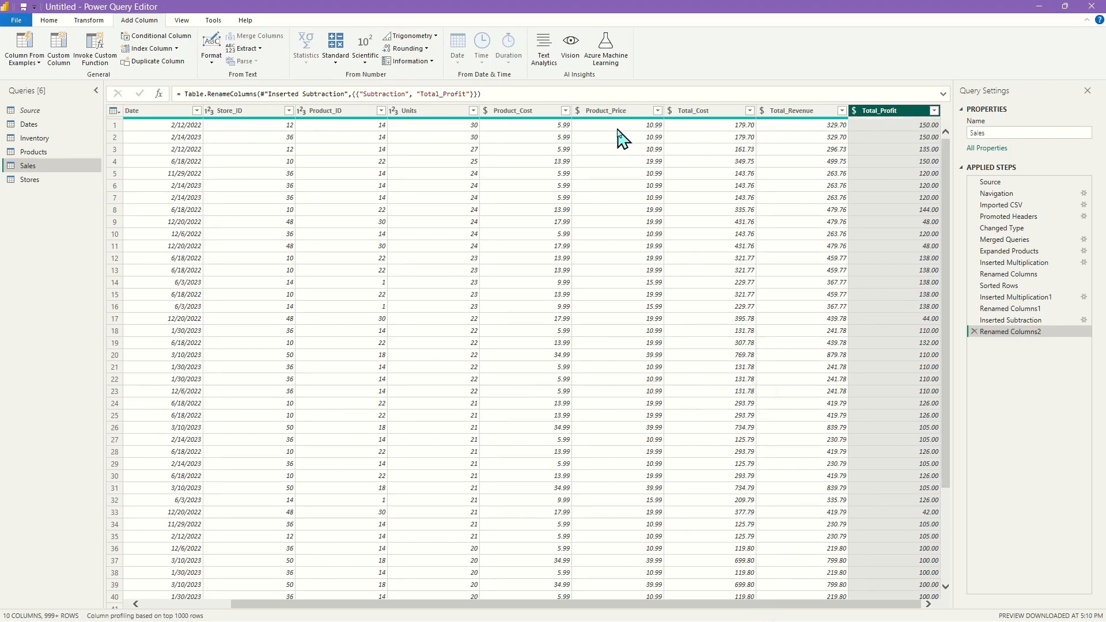
# Remove the Product_Cost and Product_Price columns from the Sales query
pyautogui.click(628, 111)
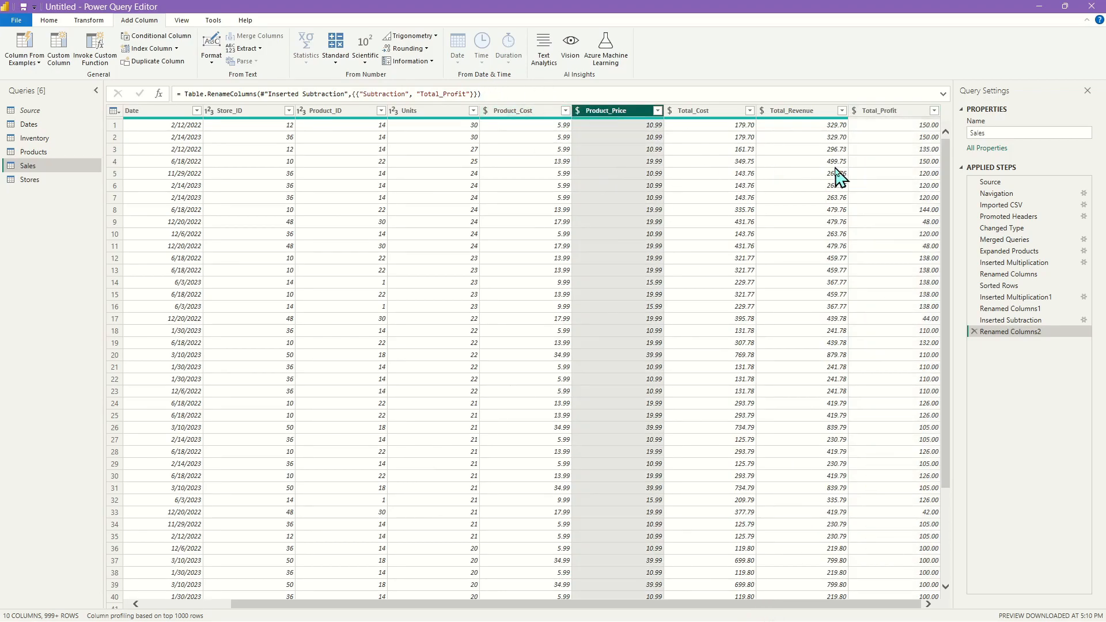
pyautogui.keyDown('ctrl'); pyautogui.click(521, 112); pyautogui.keyUp('ctrl')
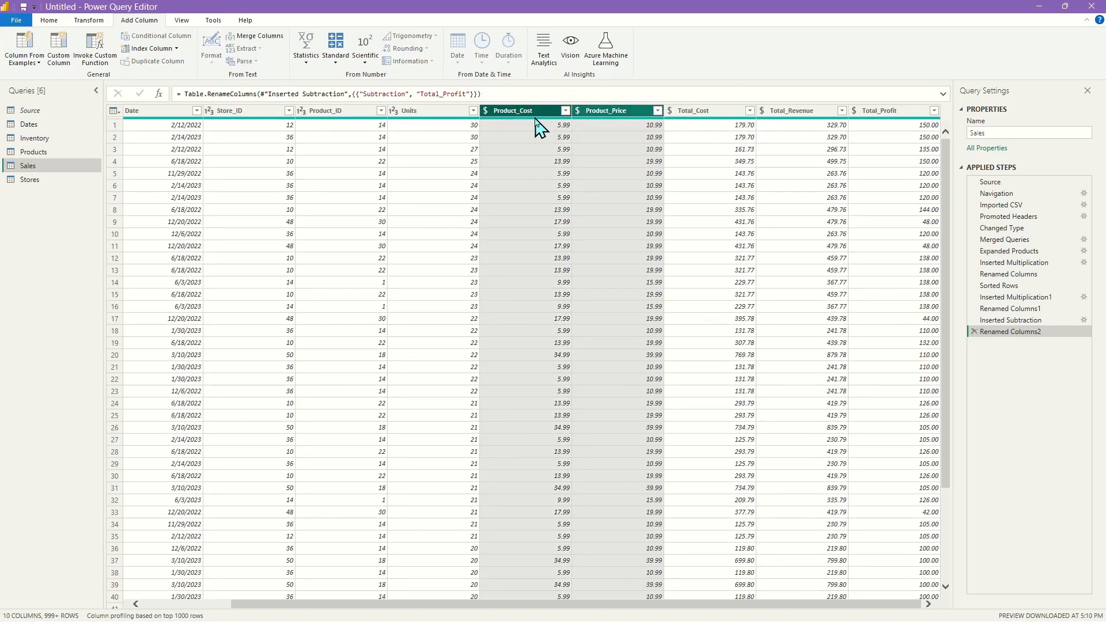
pyautogui.moveTo(535, 119)
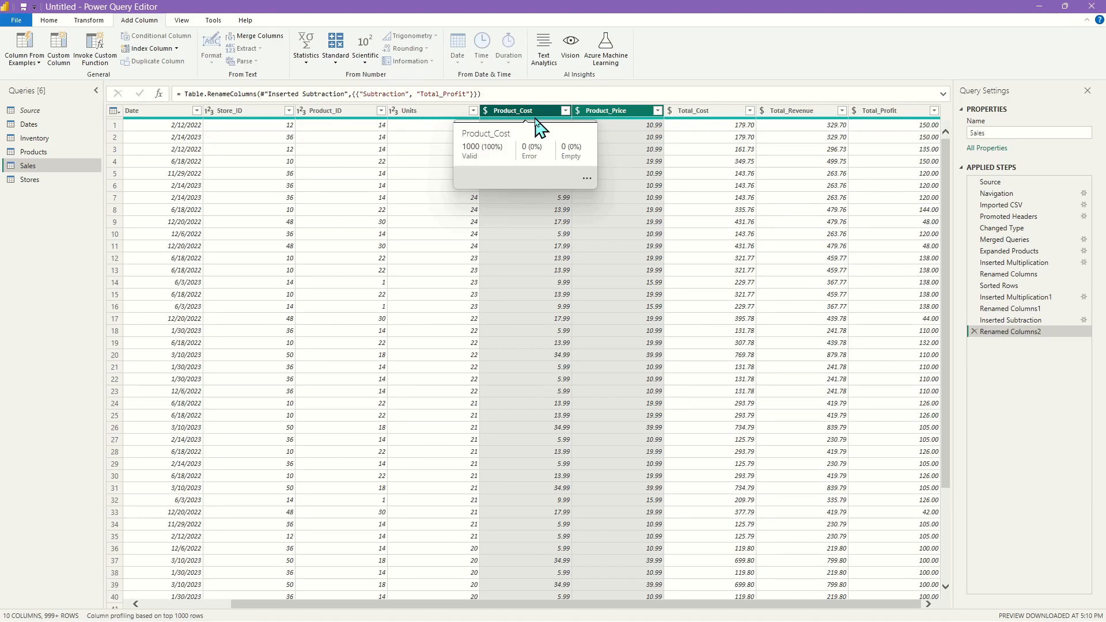
pyautogui.rightClick(515, 112)
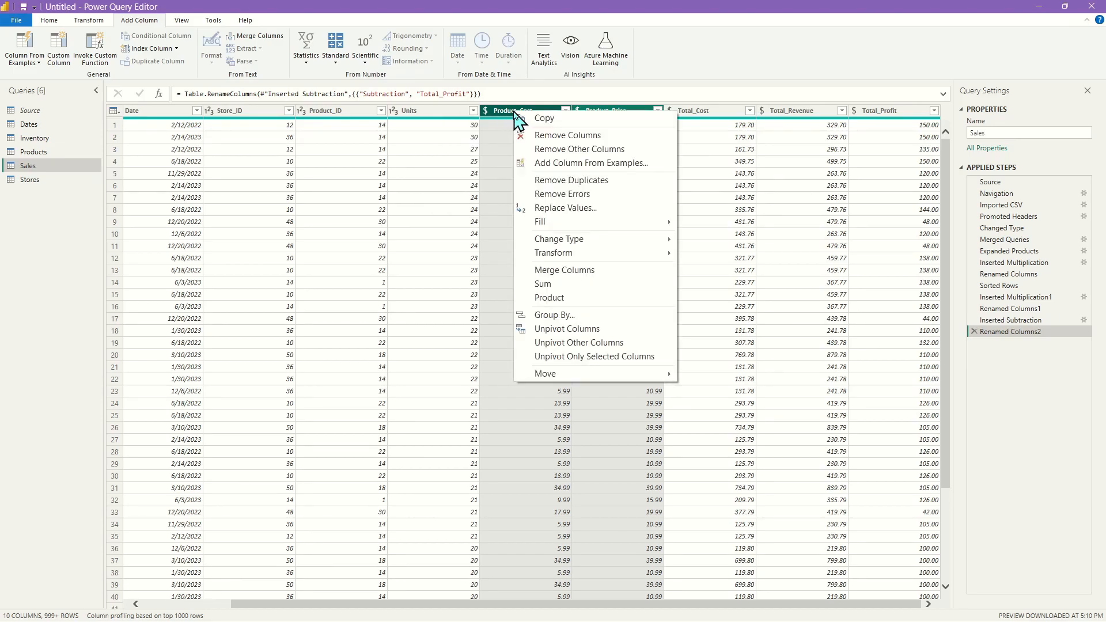
pyautogui.click(554, 138)
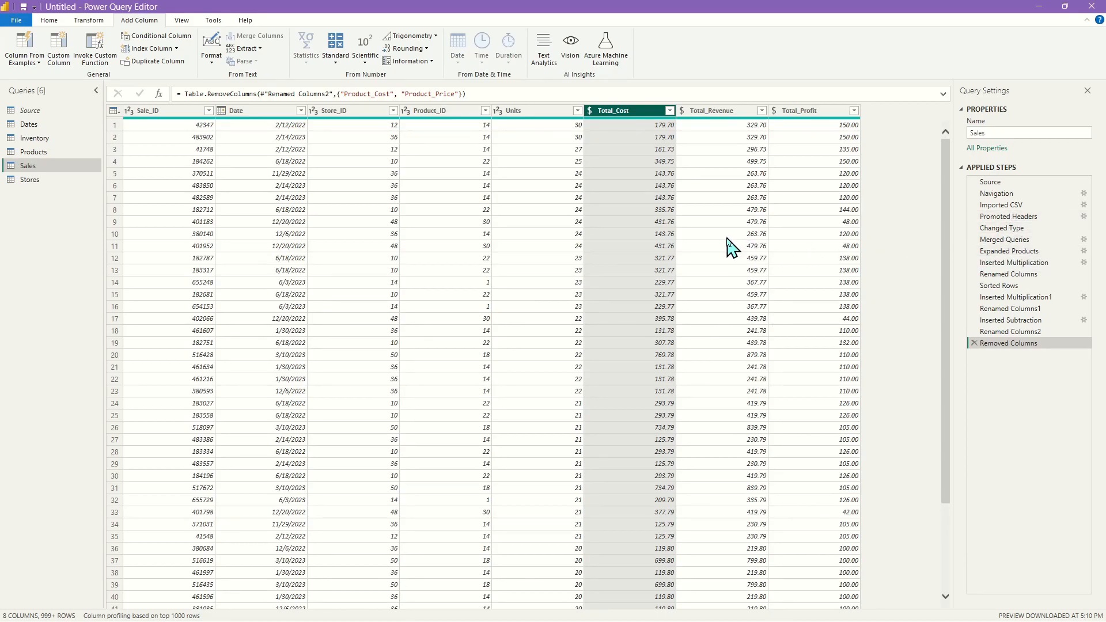
# Check the Products and Inventory queries, and close the Power Query Editor with all changes applied
pyautogui.click(40, 180)
pyautogui.click(47, 153)
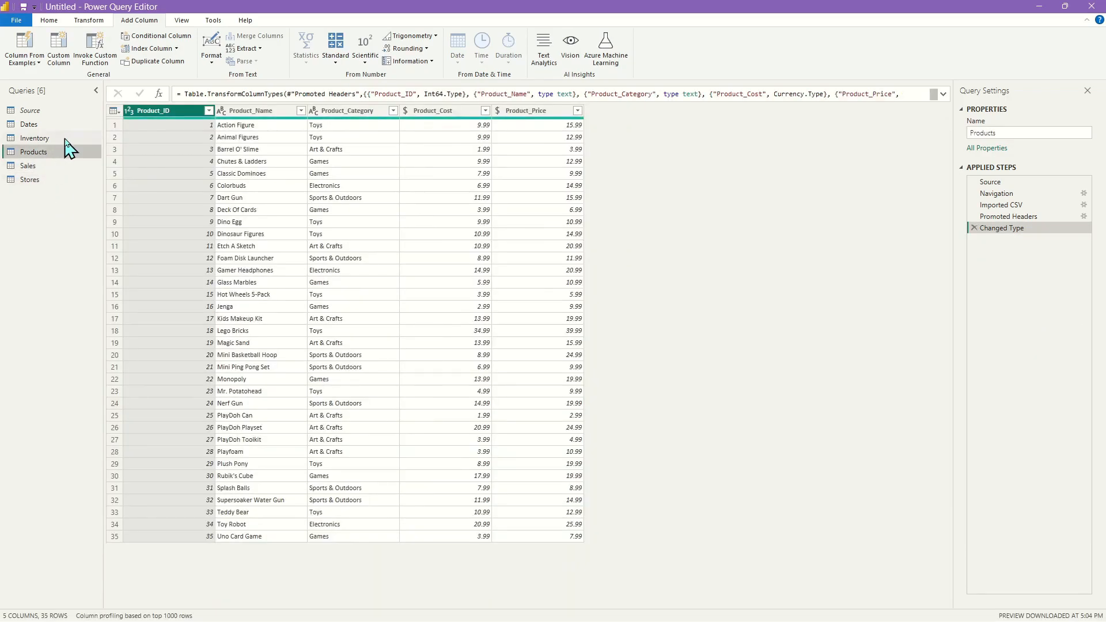
pyautogui.click(64, 139)
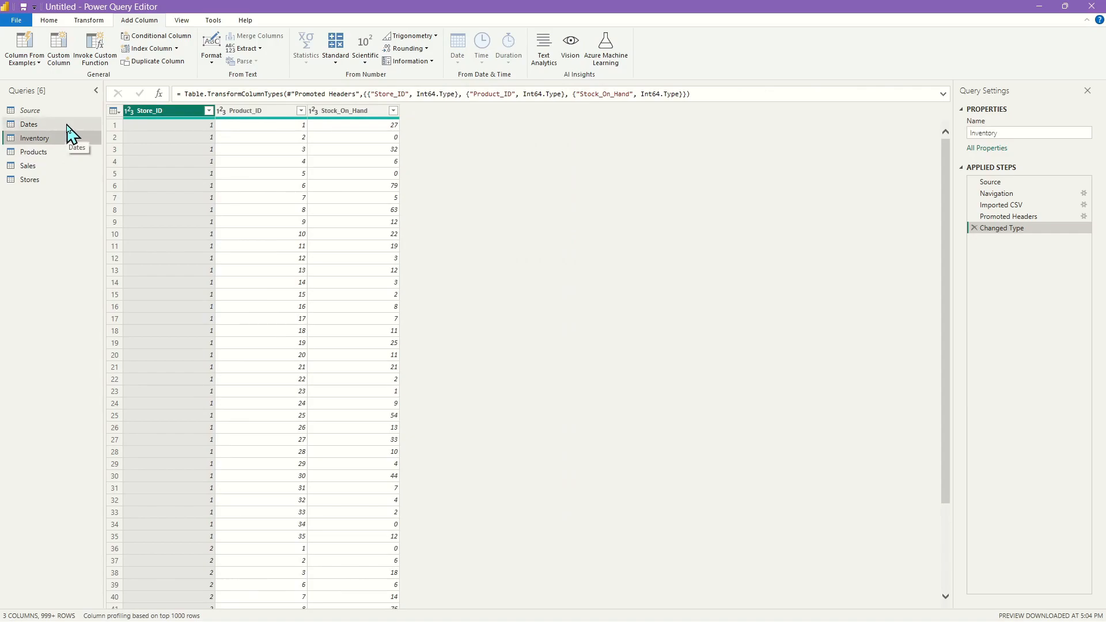
pyautogui.click(49, 20)
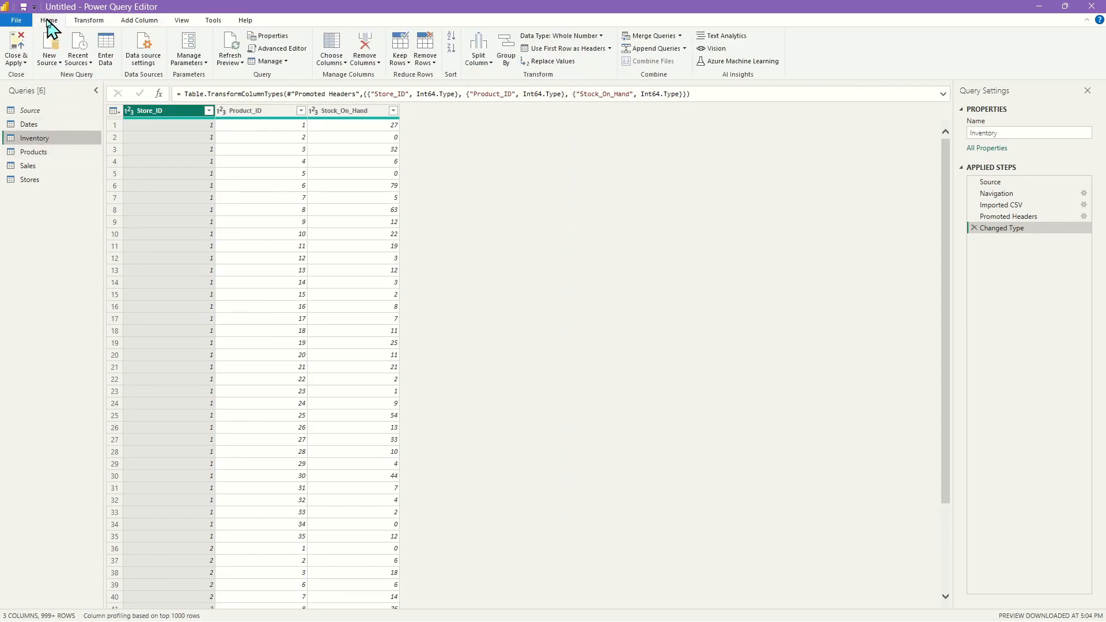
pyautogui.click(23, 48)
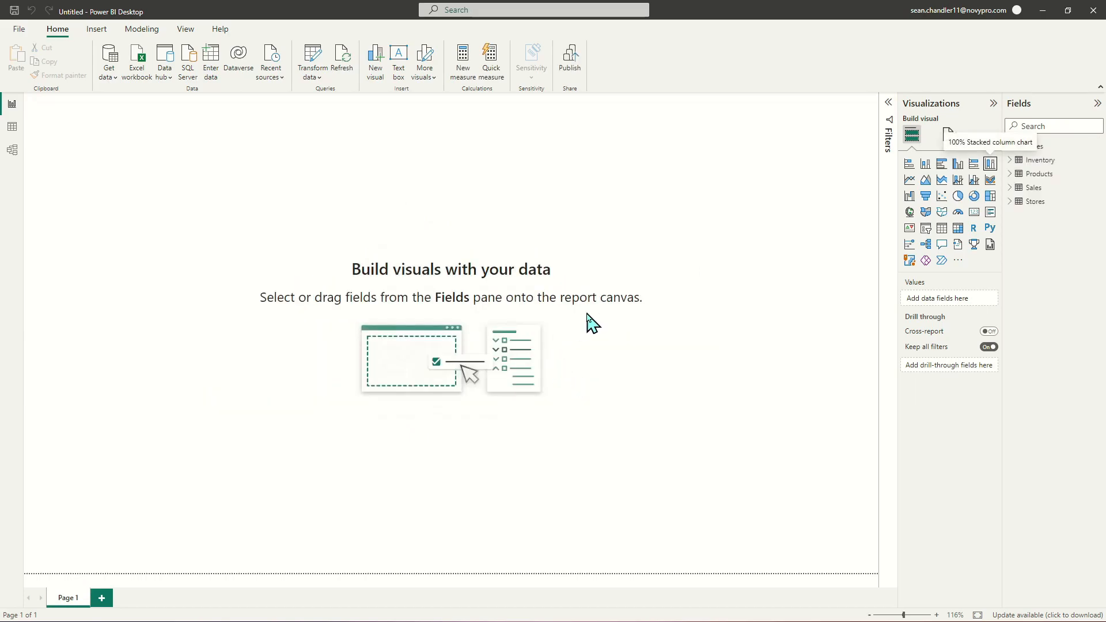
# Examine the loaded rows and columns of the Inventory, Products, Stores and Sales tables in the data view
pyautogui.click(14, 131)
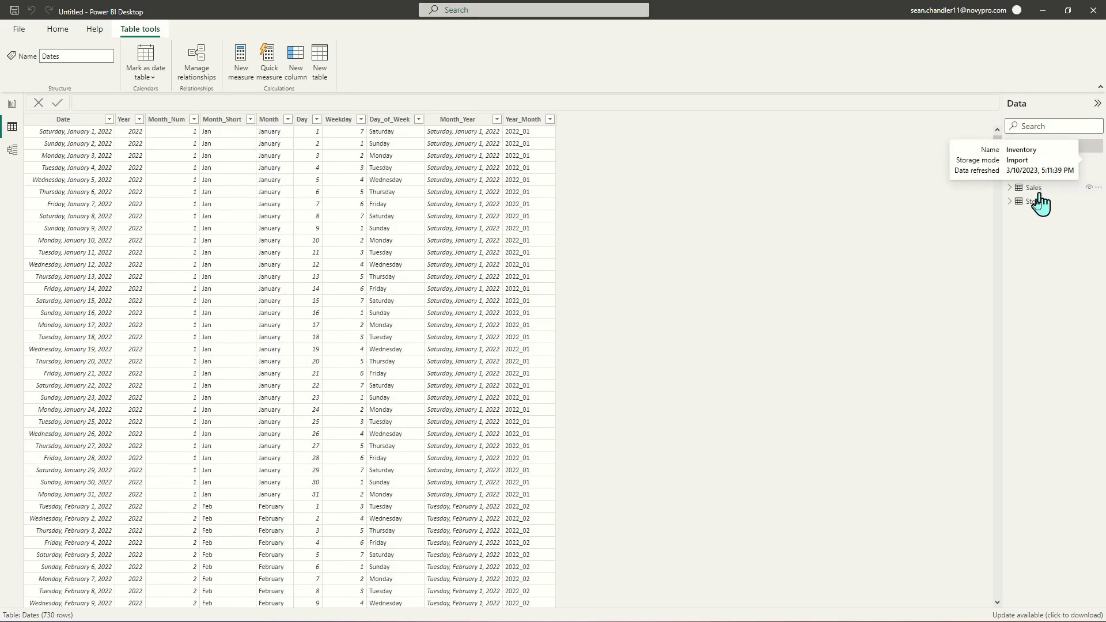
pyautogui.click(1040, 160)
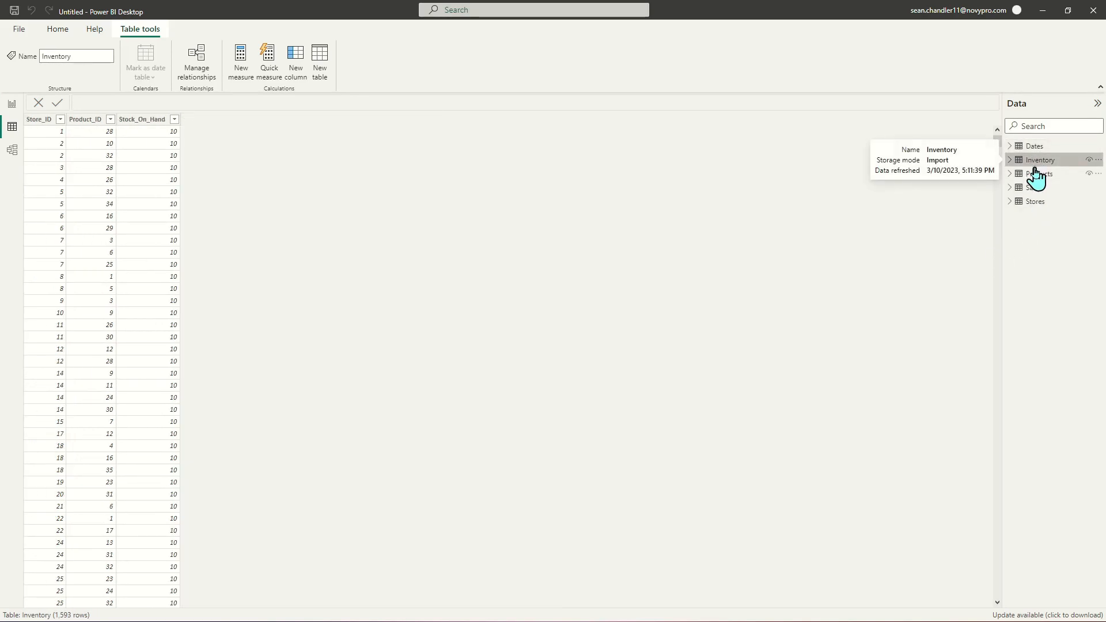
pyautogui.click(1040, 174)
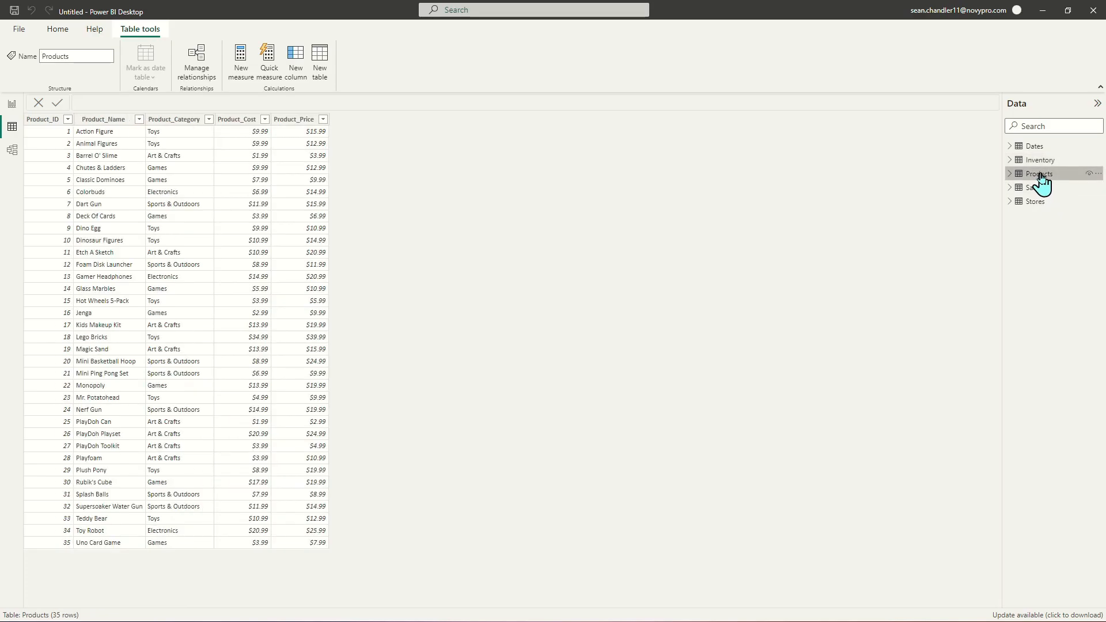
pyautogui.click(1041, 203)
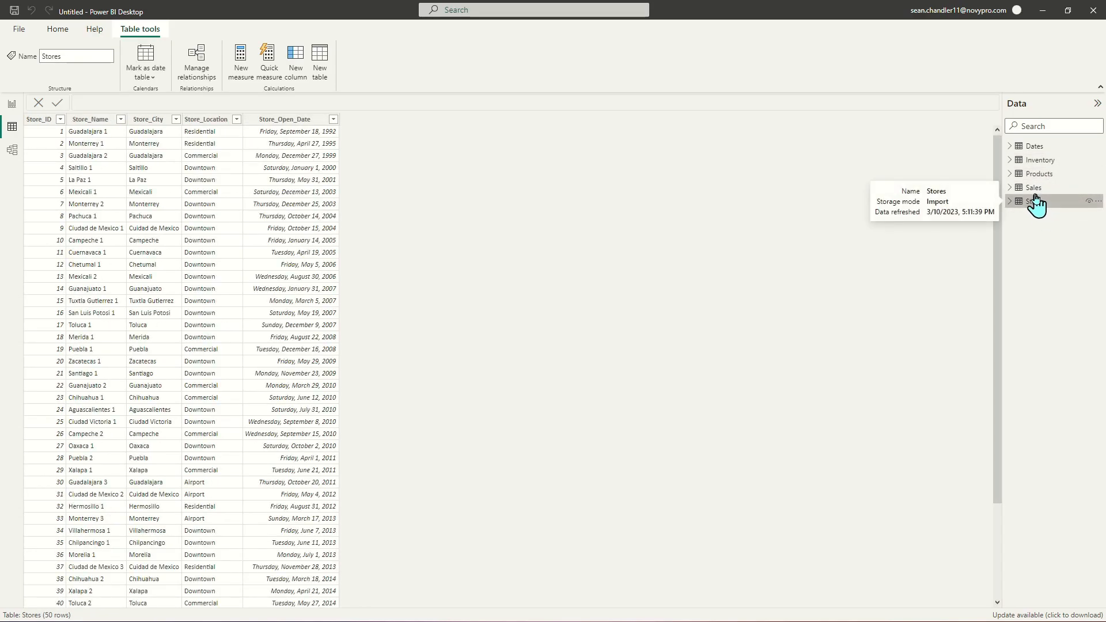
pyautogui.click(1034, 188)
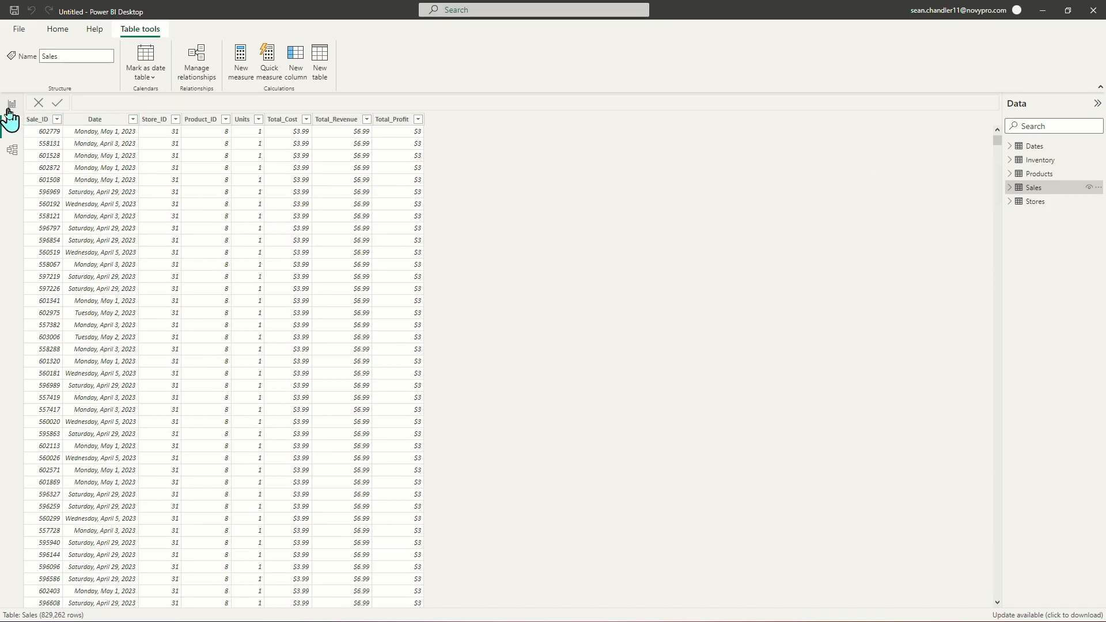
# Rearrange the model diagram so Sales sits well below Inventory and Products is slightly closer to Dates
pyautogui.click(12, 151)
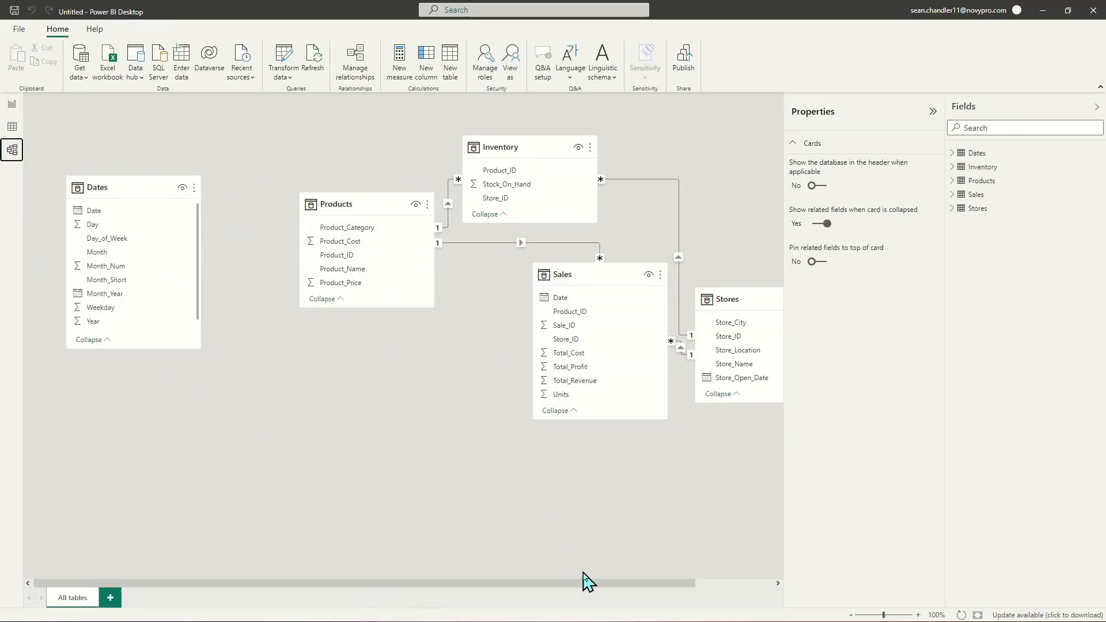
pyautogui.moveTo(596, 590); pyautogui.dragTo(680, 594)
pyautogui.moveTo(488, 277); pyautogui.dragTo(435, 394)
pyautogui.moveTo(279, 202); pyautogui.dragTo(239, 193)
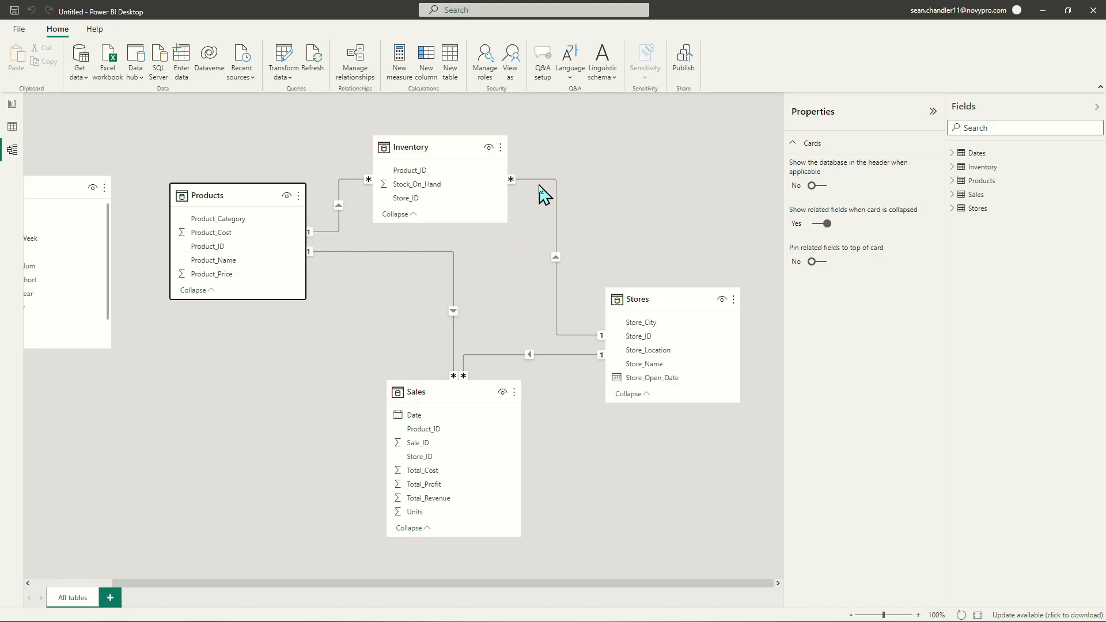
pyautogui.moveTo(437, 393); pyautogui.dragTo(408, 394)
pyautogui.moveTo(432, 584); pyautogui.dragTo(313, 599)
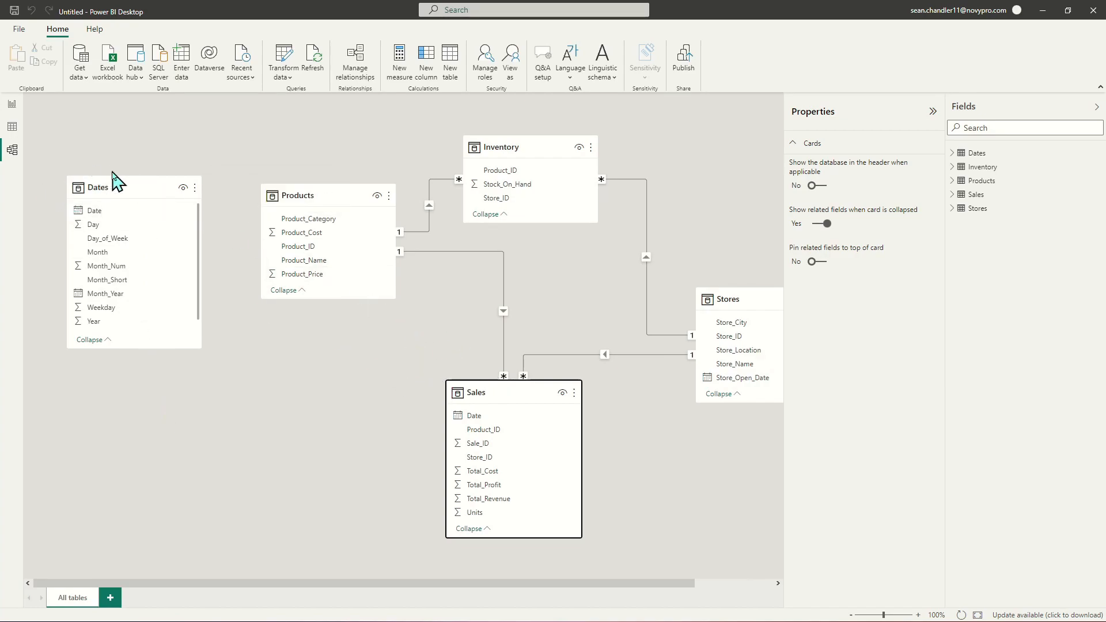
# Lower the Dates table in the diagram and relate the Date field of Sales to the Date field of Dates
pyautogui.moveTo(124, 192); pyautogui.dragTo(125, 299)
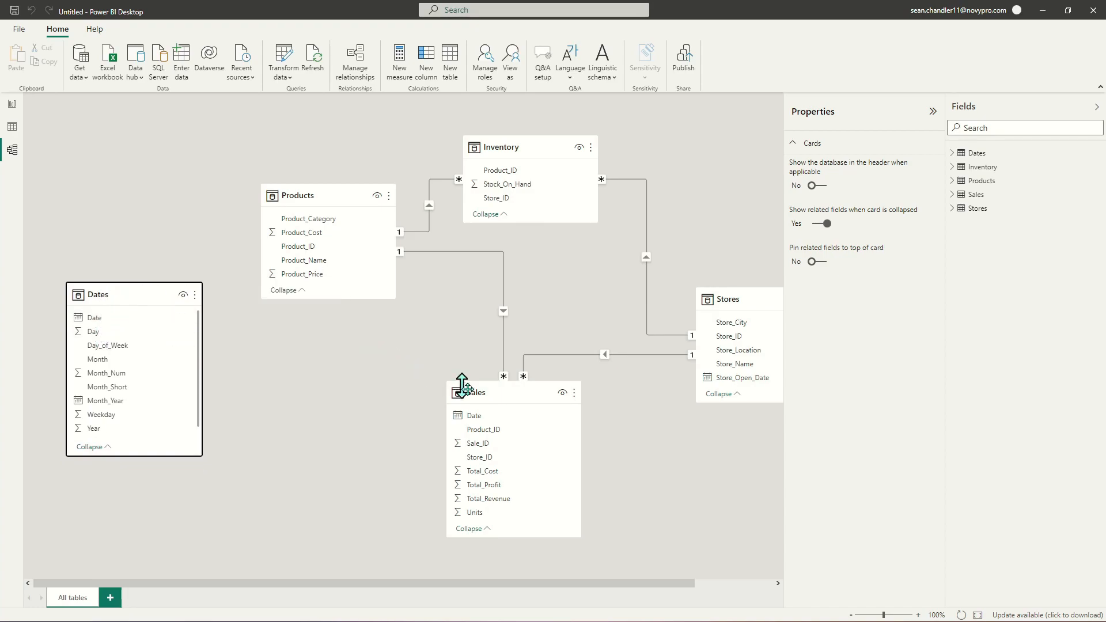
pyautogui.moveTo(485, 417); pyautogui.dragTo(101, 323)
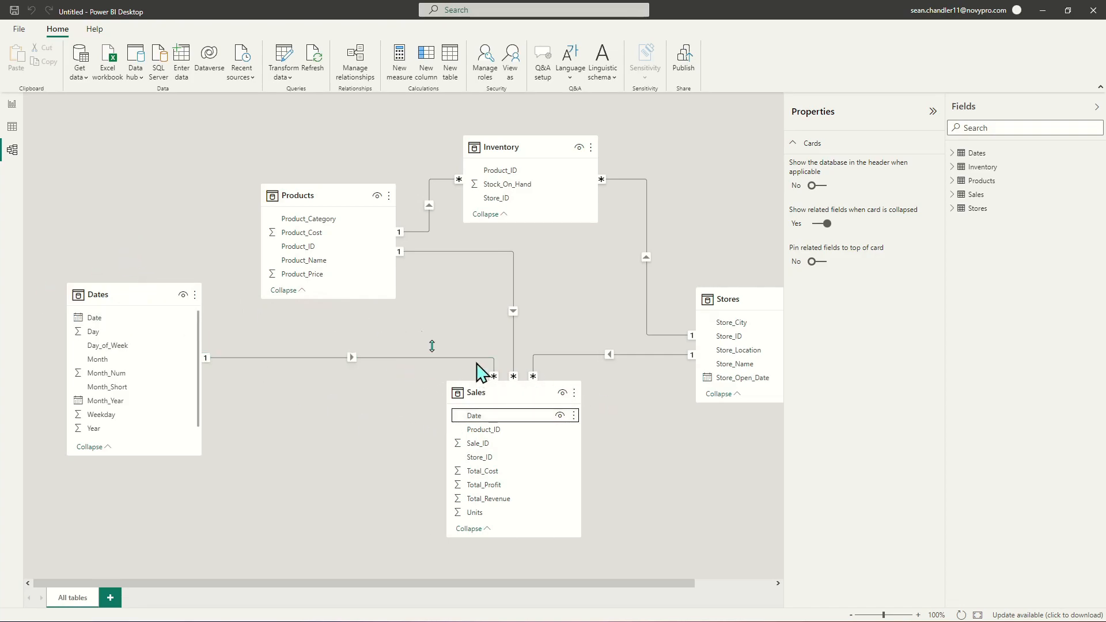
pyautogui.click(11, 105)
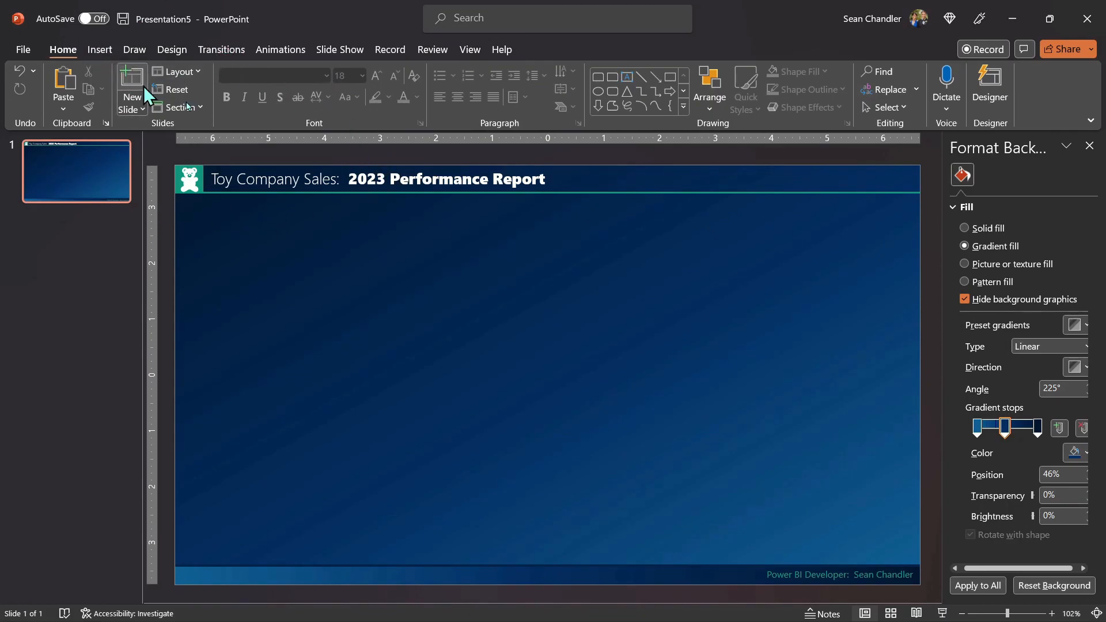
# Start saving a copy of the presentation to the Demo folder in Scalable Vector Graphics format (*.svg)
pyautogui.click(21, 53)
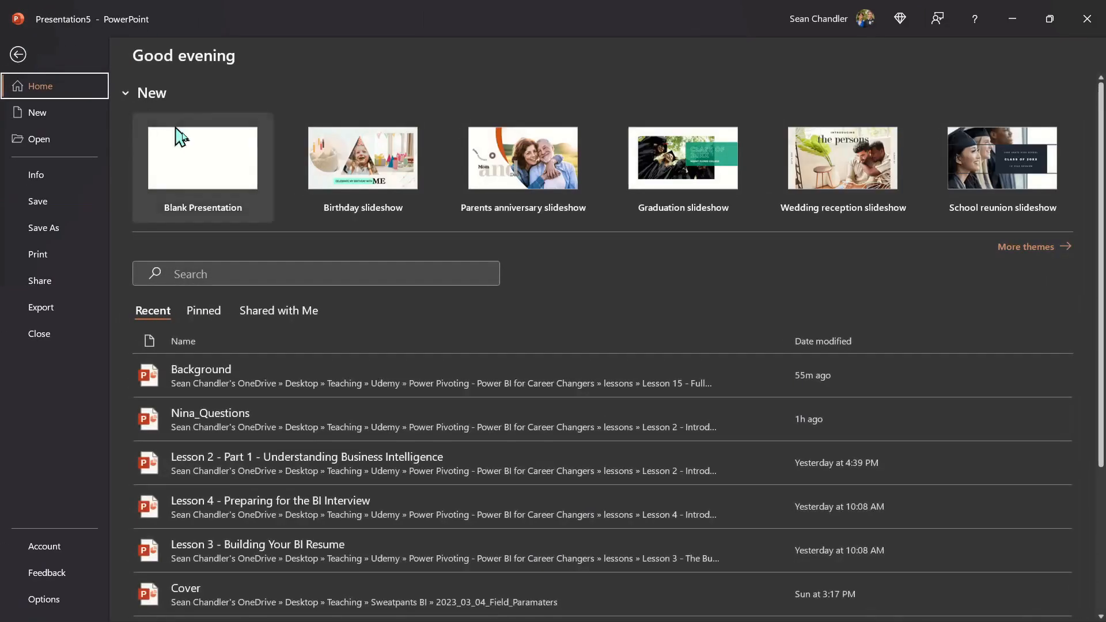
pyautogui.click(62, 229)
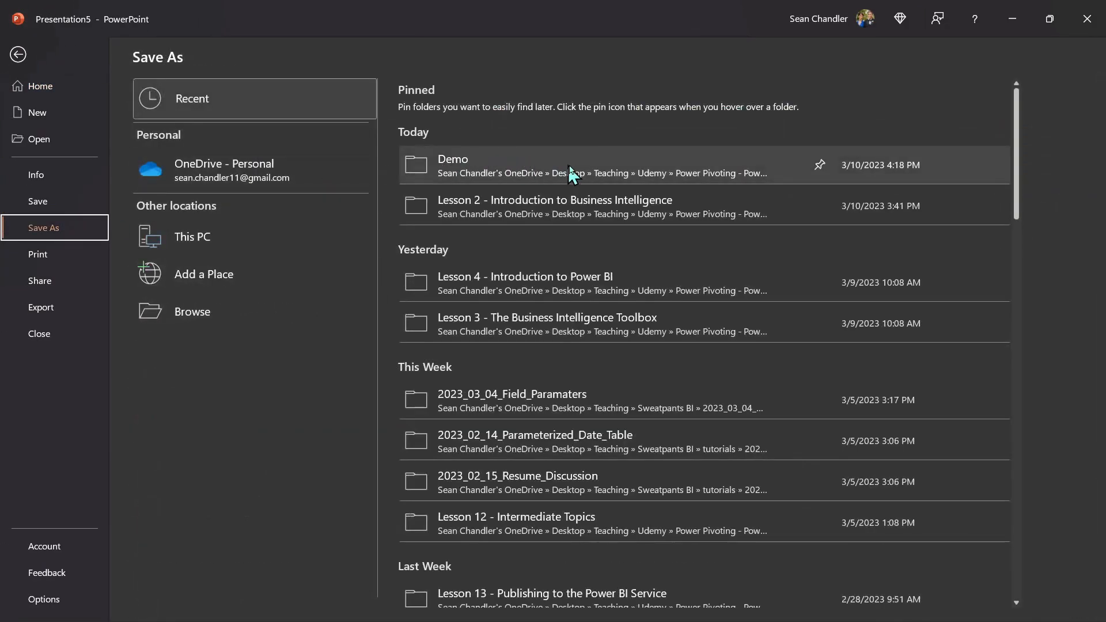
pyautogui.click(576, 173)
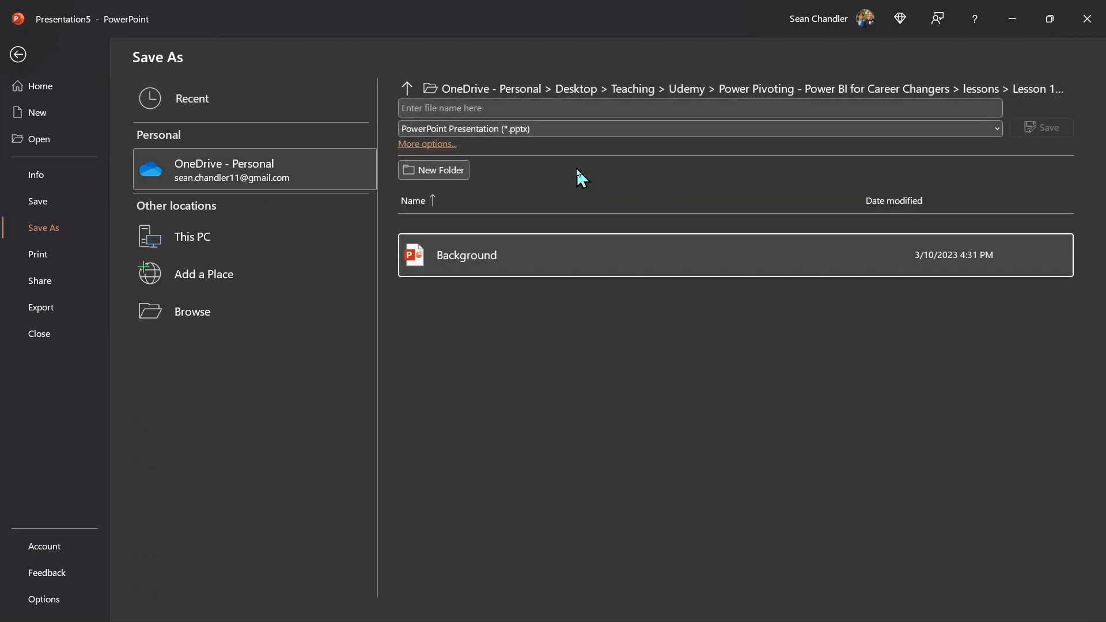
pyautogui.click(539, 130)
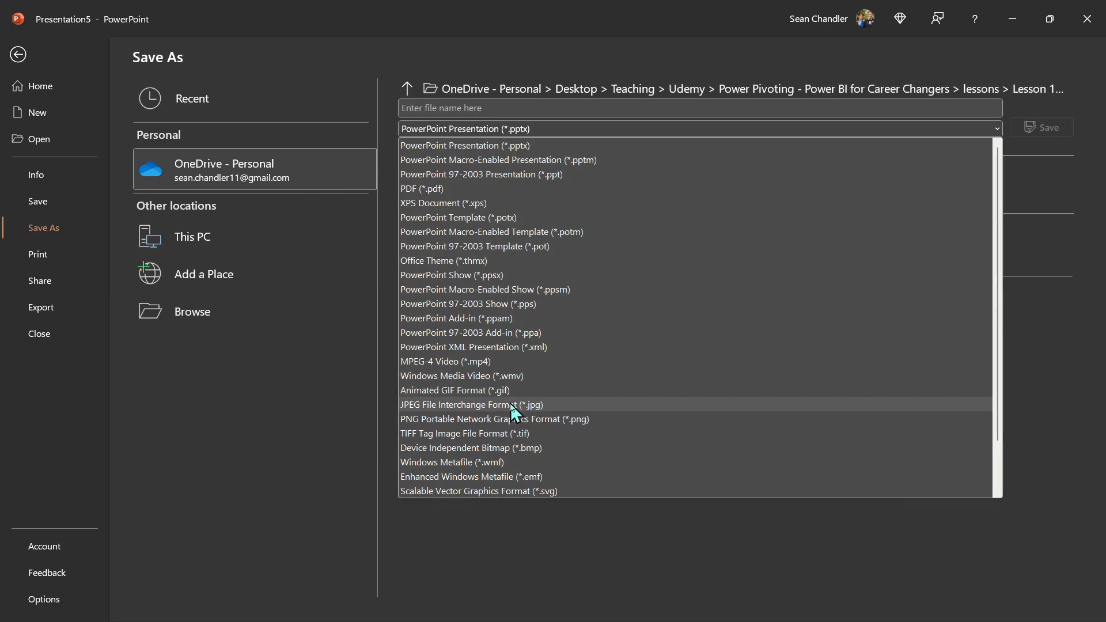
pyautogui.click(533, 491)
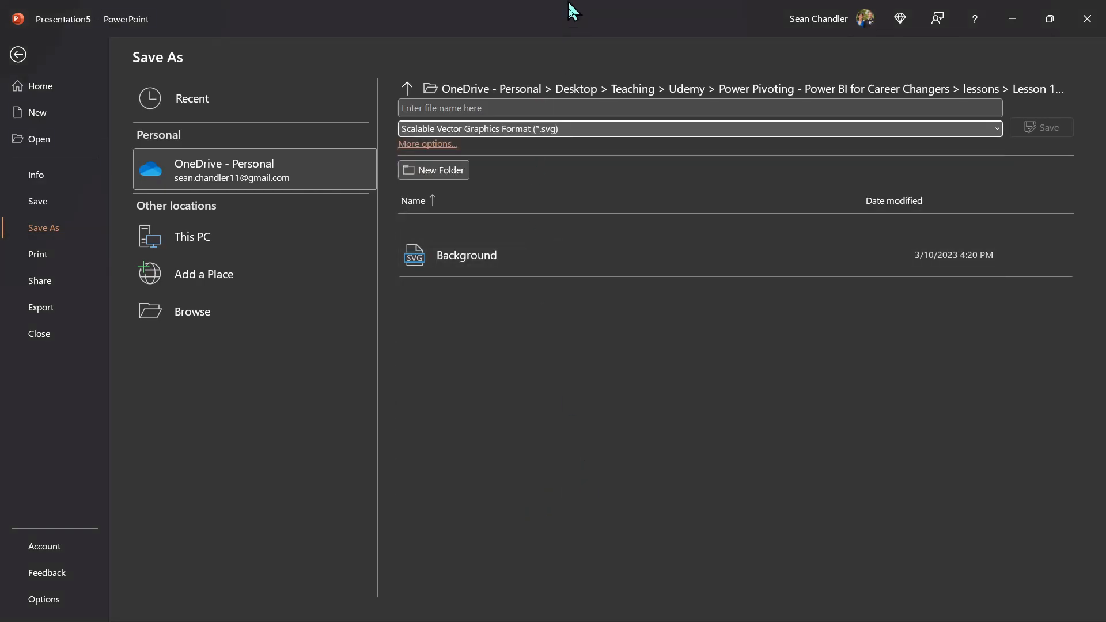
# Name the file Background, replace the existing SVG file, and export only the current slide
pyautogui.click(590, 108)
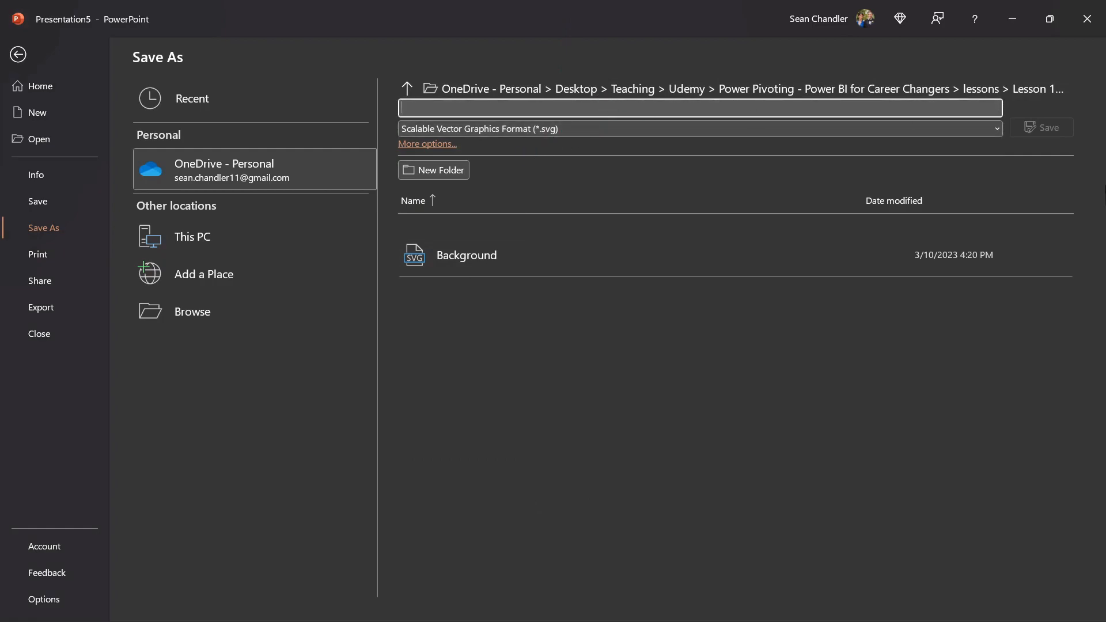
pyautogui.write('Background')
pyautogui.press('Return')
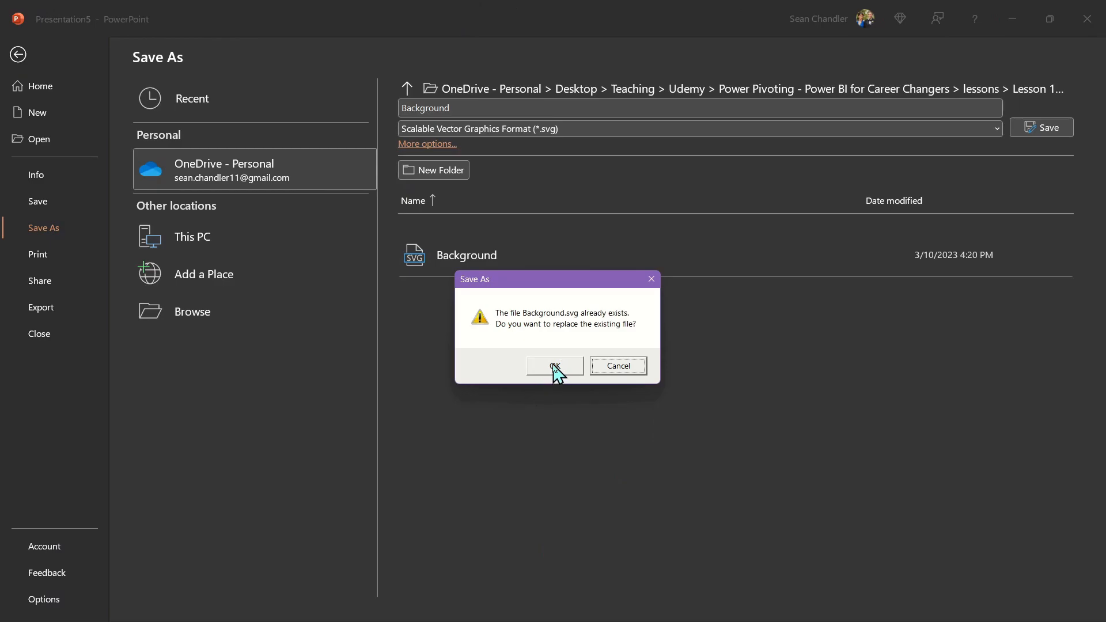
pyautogui.click(553, 365)
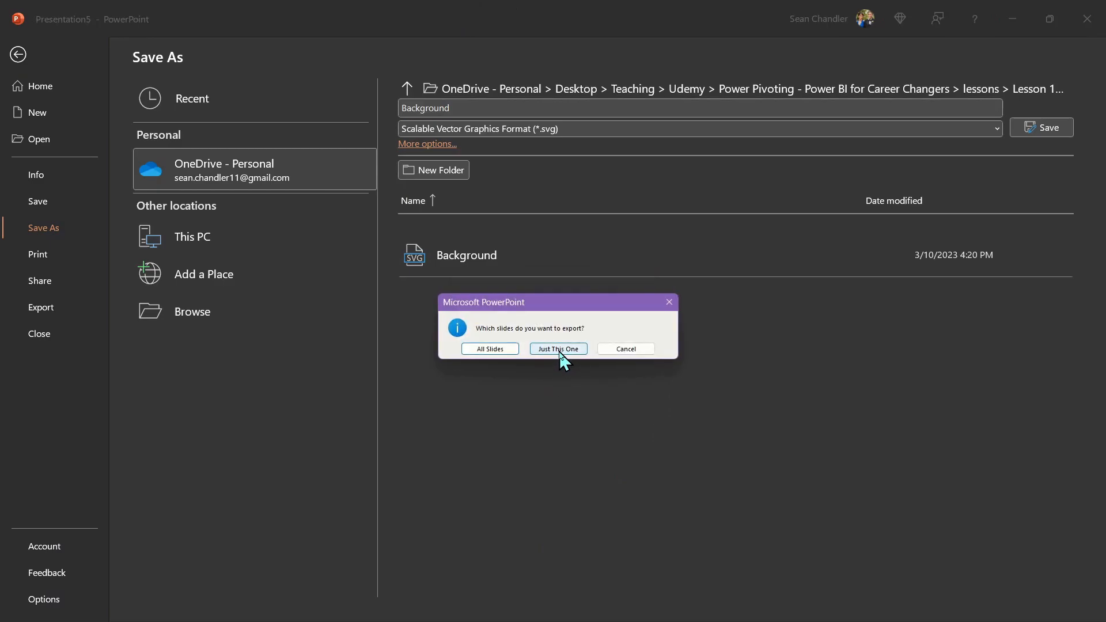
pyautogui.click(559, 350)
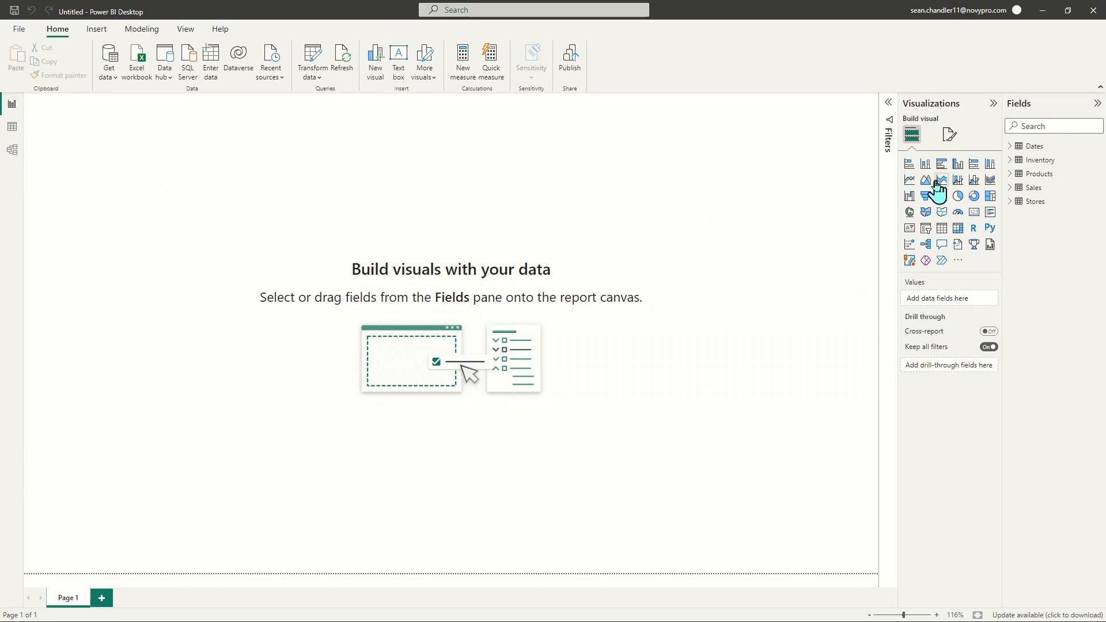
# Browse for a canvas background image for the report page, select the Background SVG file in the Demo folder, and check its file type
pyautogui.click(951, 135)
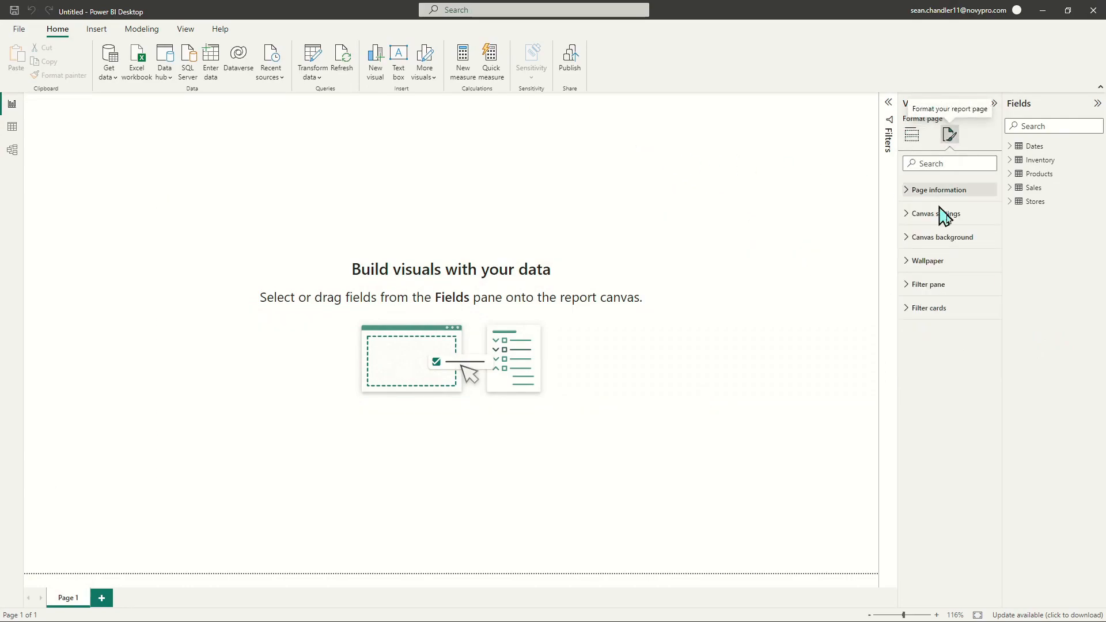
pyautogui.click(945, 242)
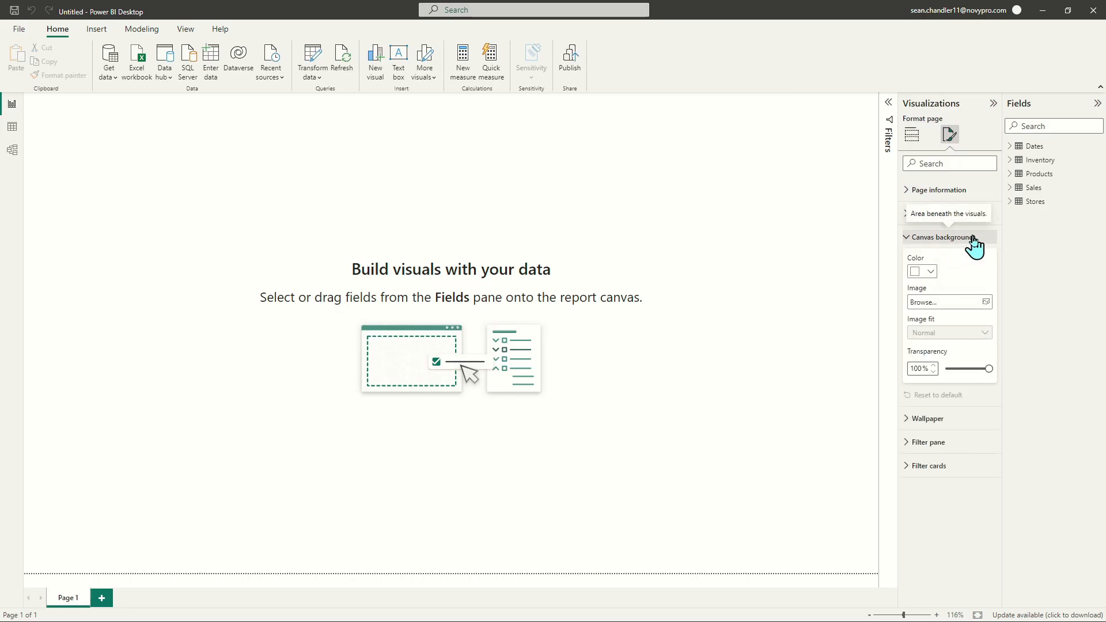
pyautogui.click(942, 303)
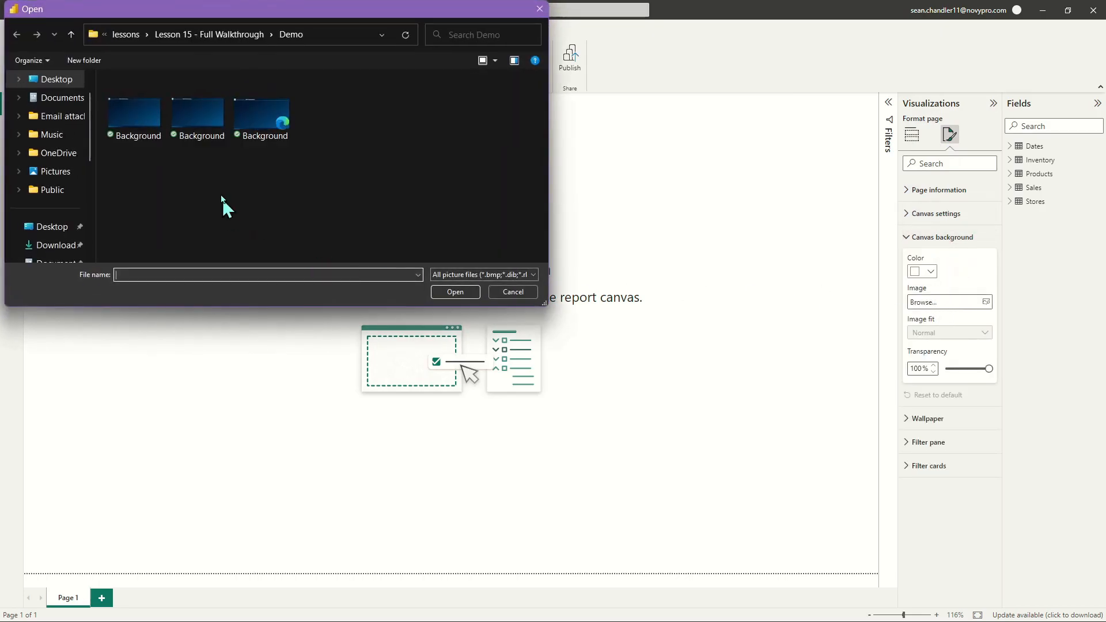
pyautogui.click(282, 119)
pyautogui.rightClick(280, 108)
pyautogui.click(382, 471)
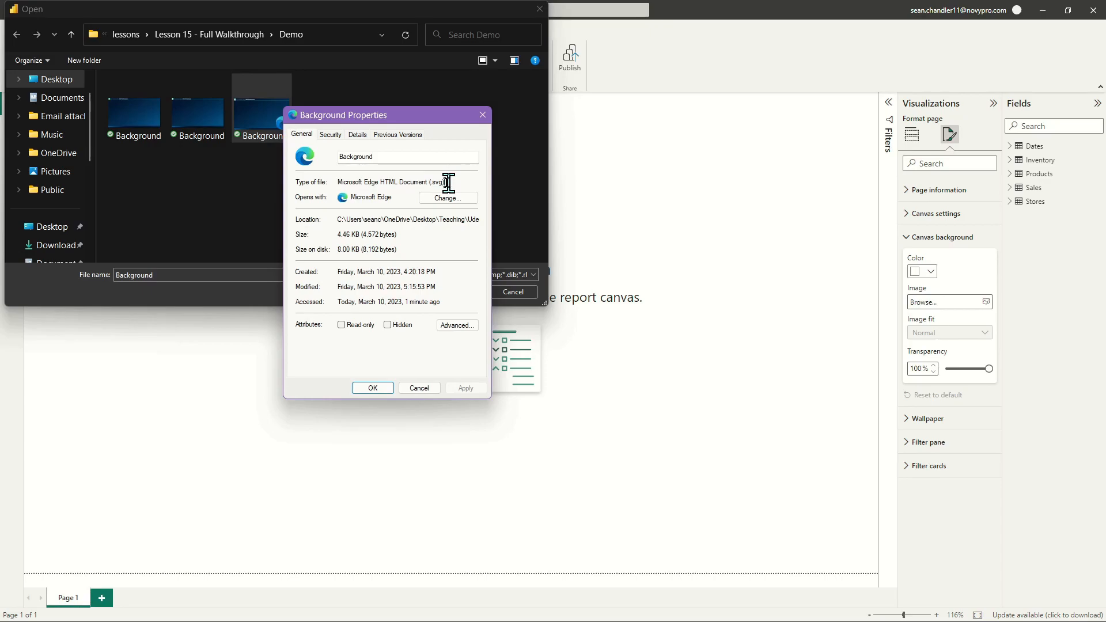
pyautogui.moveTo(447, 182); pyautogui.dragTo(338, 182)
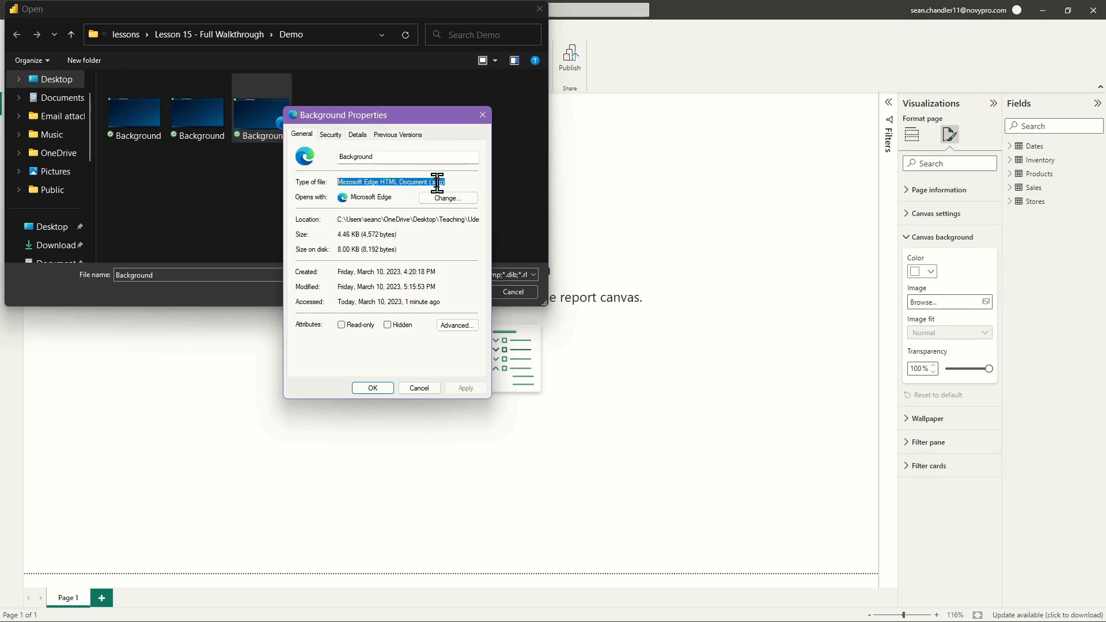
pyautogui.click(421, 390)
# Apply the selected Background.svg as the canvas background image and set its transparency to 0%
pyautogui.click(470, 296)
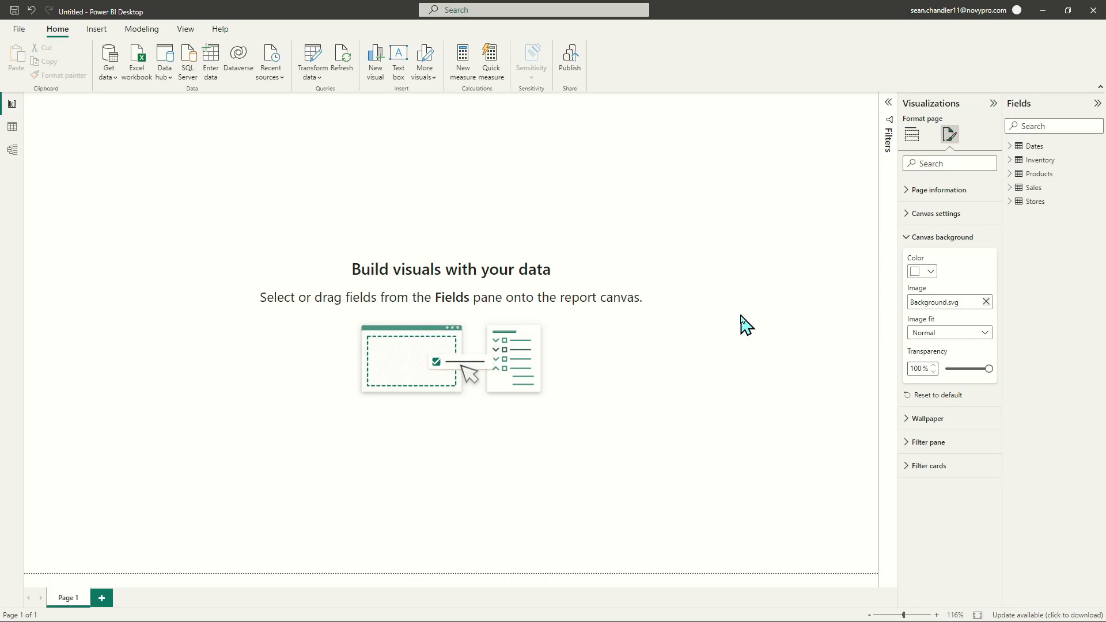
pyautogui.click(990, 369)
pyautogui.moveTo(990, 370); pyautogui.dragTo(913, 369)
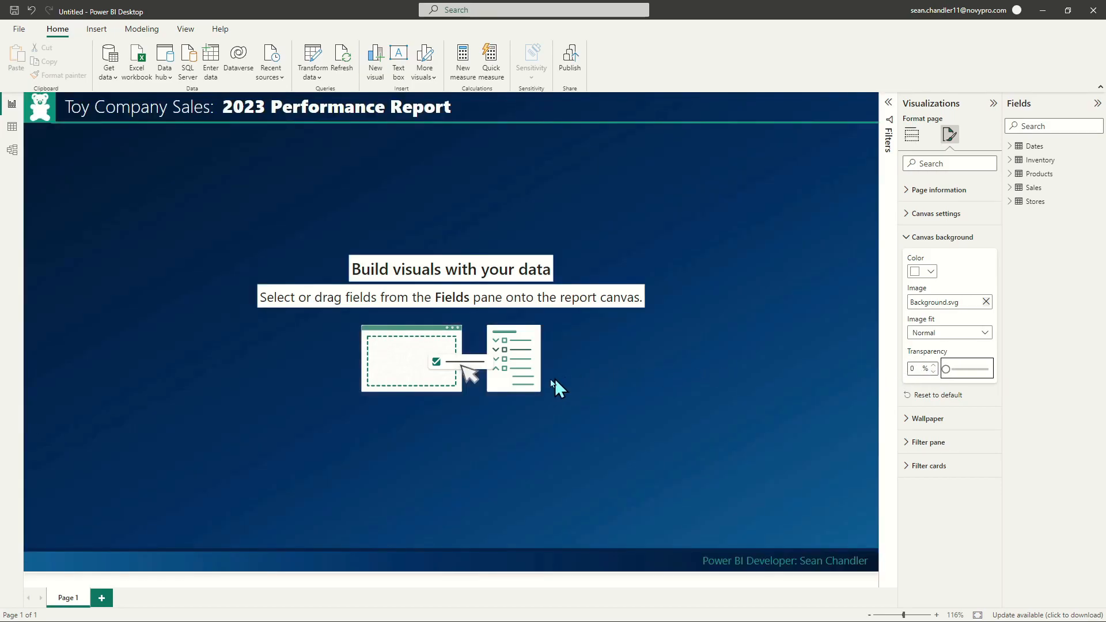